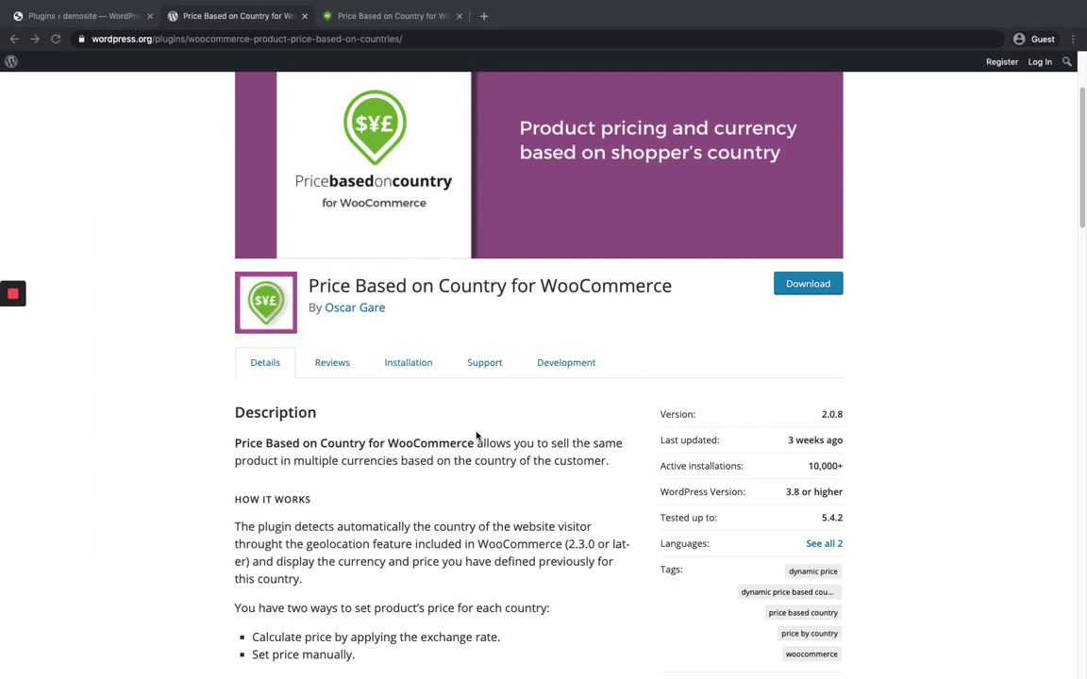
# Scroll through the Price Based on Country for WooCommerce plugin page's description and ratings.
pyautogui.scroll(-1, 477, 436)
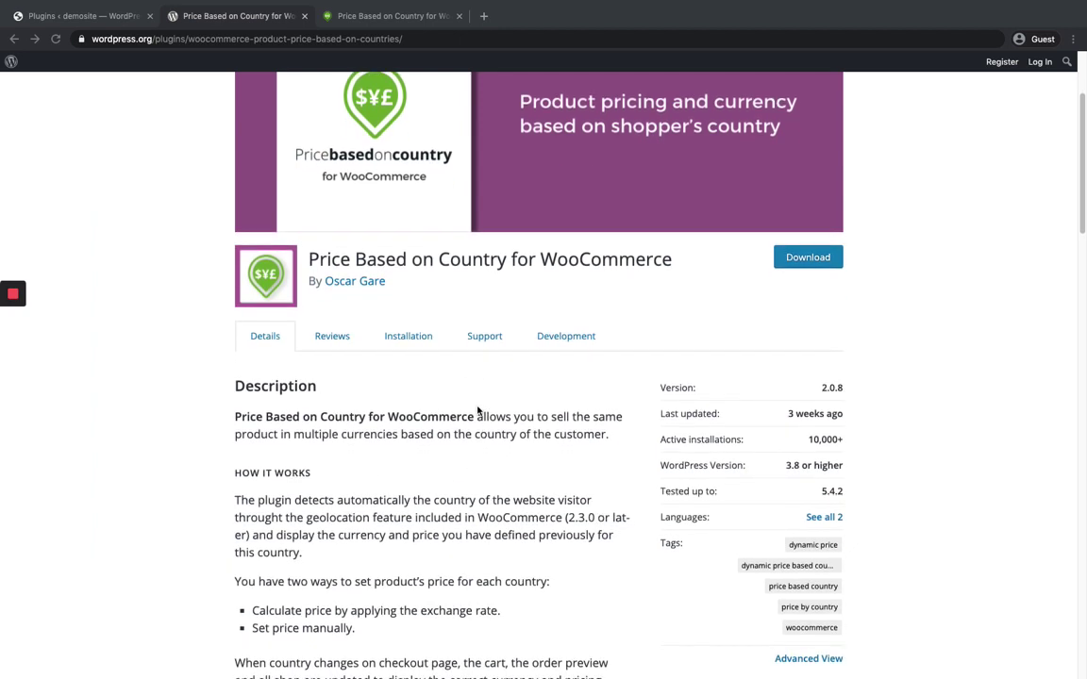
pyautogui.scroll(-2, 478, 410)
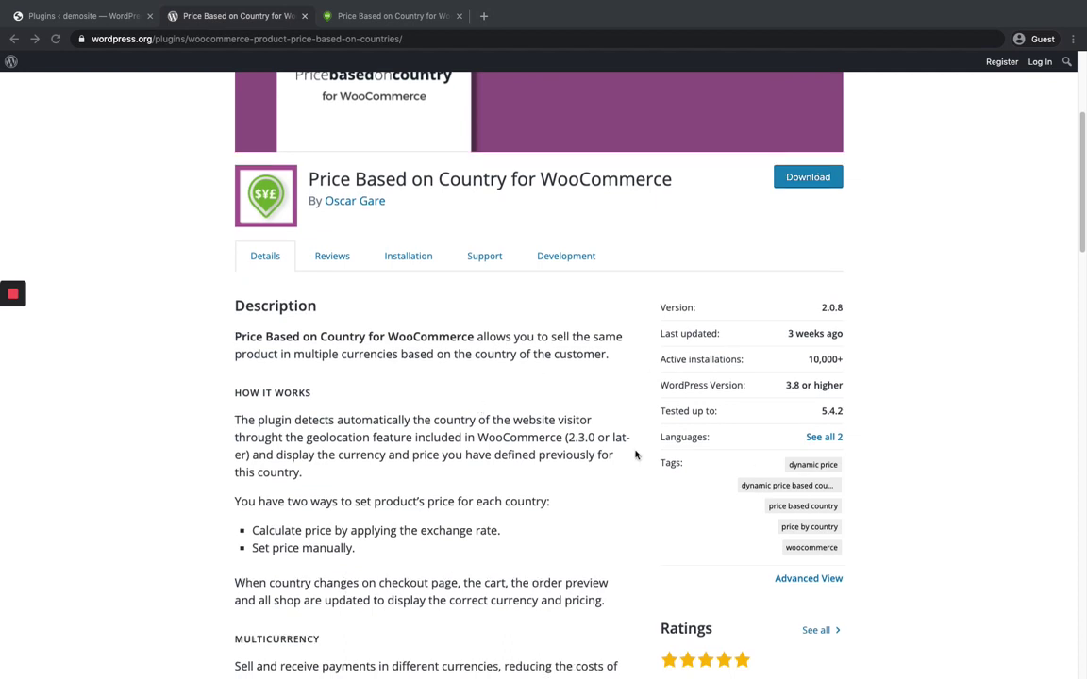
pyautogui.scroll(-2, 635, 454)
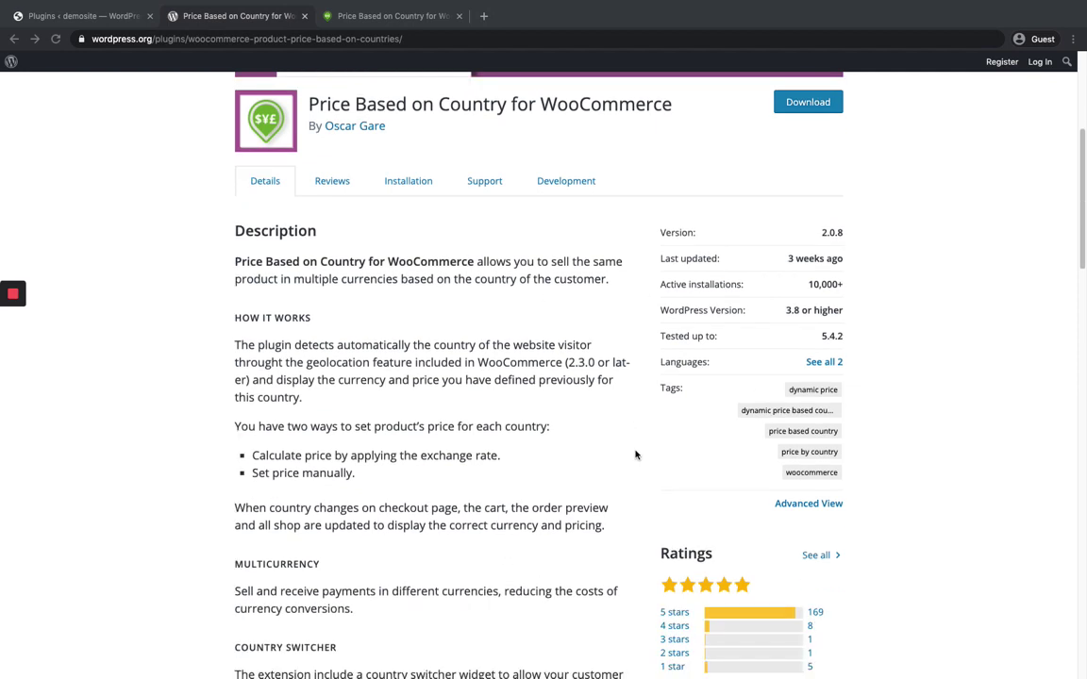
pyautogui.scroll(-1, 635, 455)
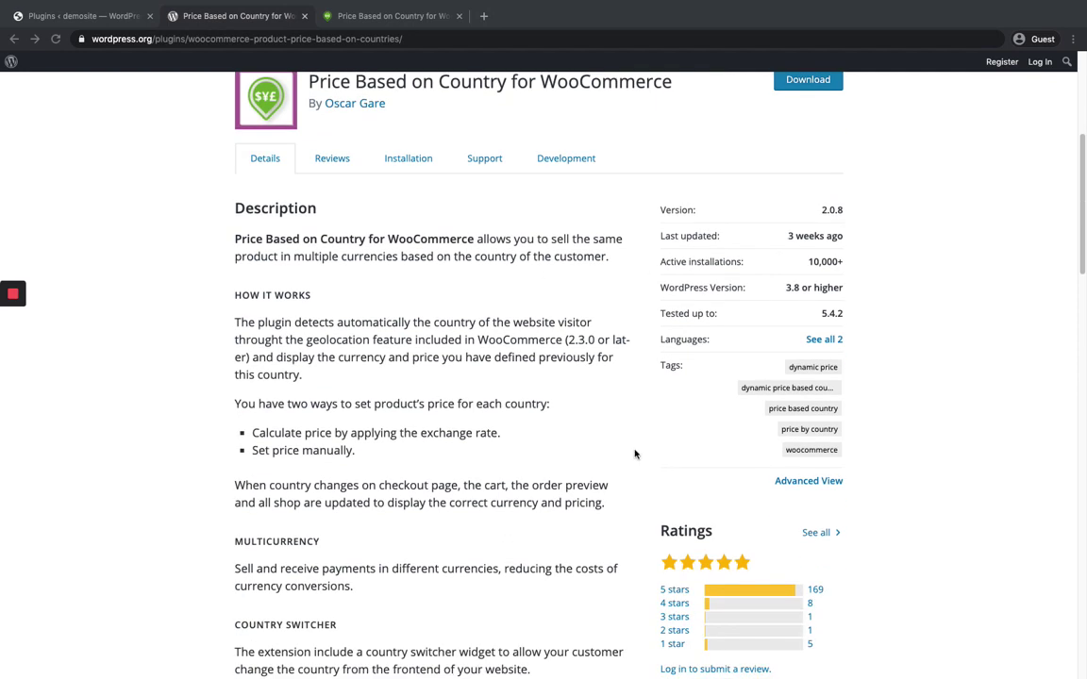
pyautogui.scroll(-5, 631, 454)
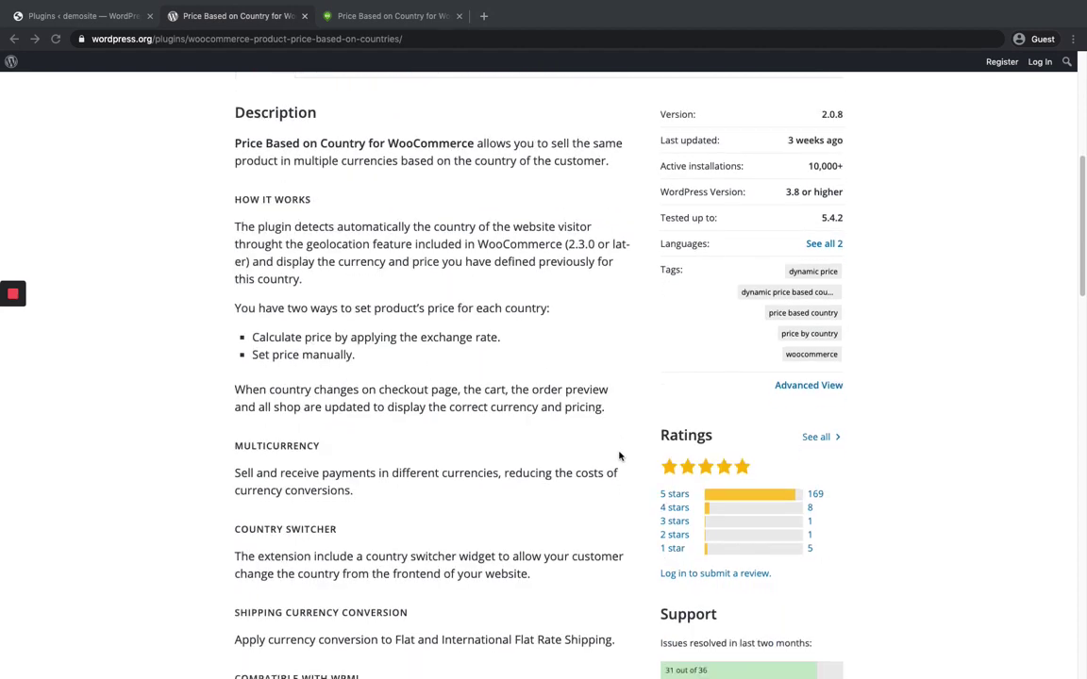
pyautogui.scroll(10, 621, 456)
pyautogui.scroll(-2, 621, 455)
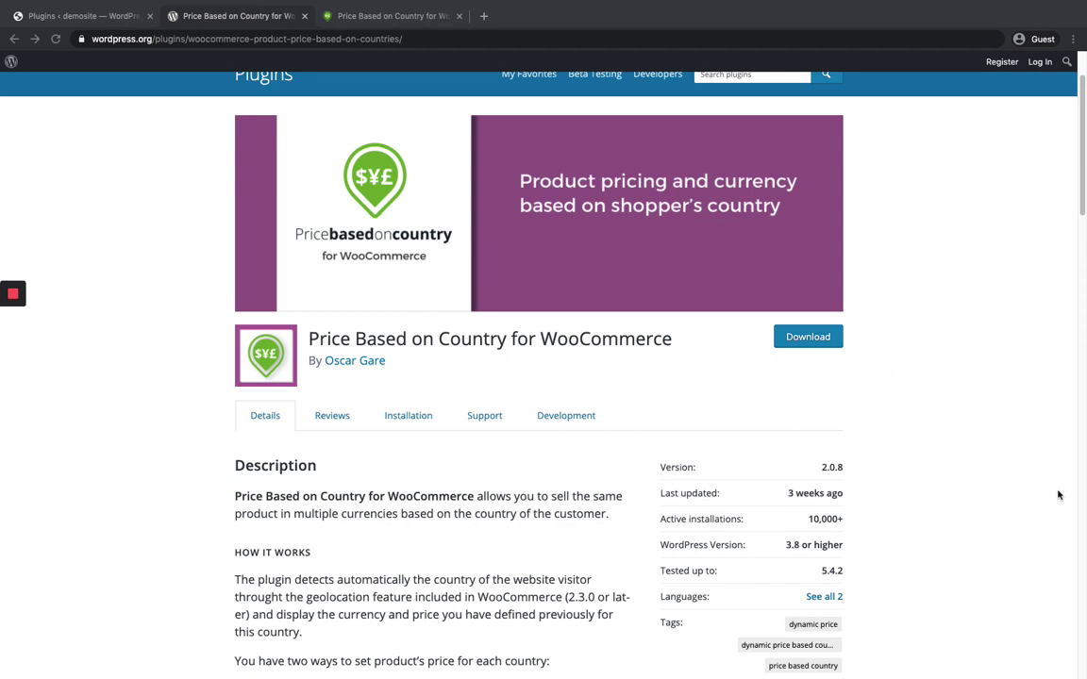
# Copy the plugin's full name and search for it in Add New plugins.
pyautogui.click(59, 27)
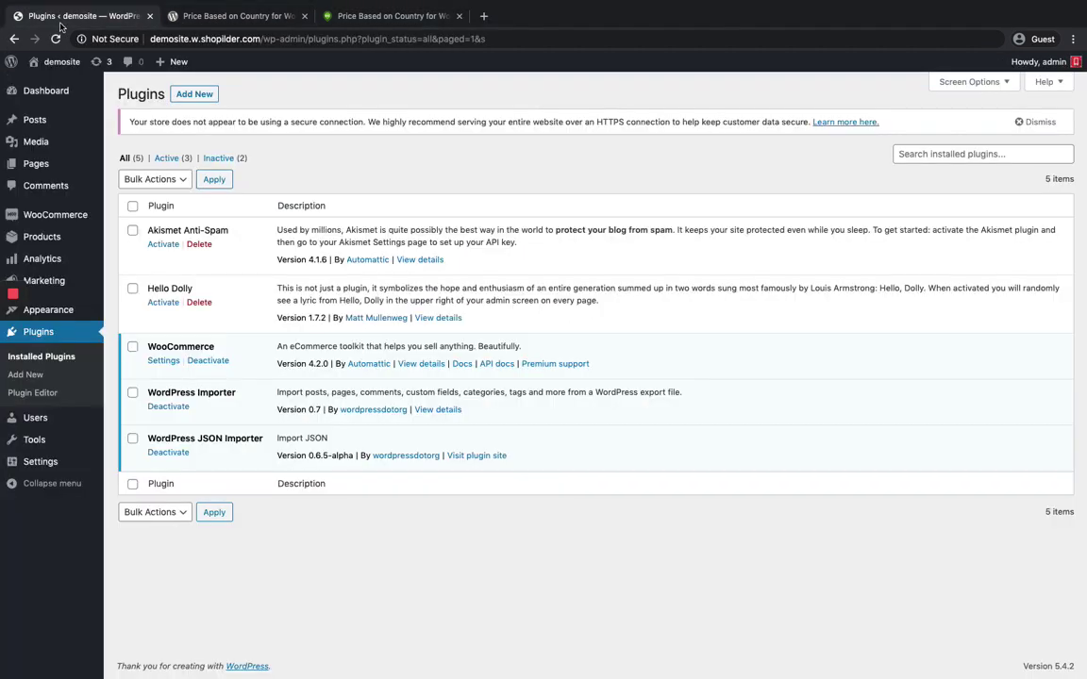
pyautogui.click(31, 375)
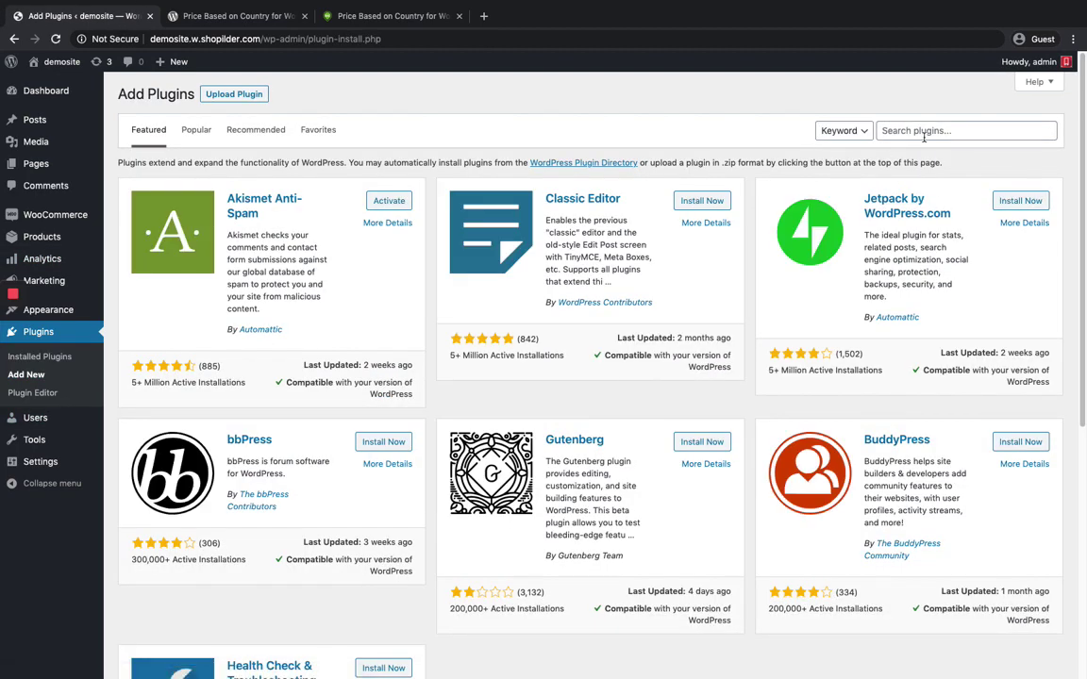
pyautogui.click(215, 19)
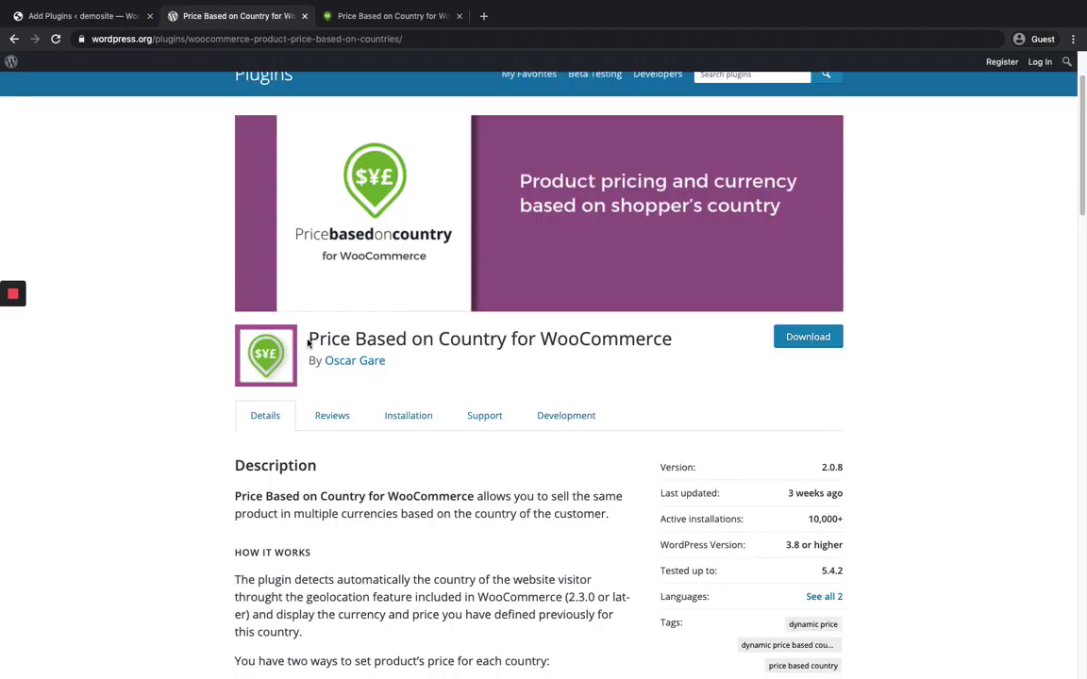
pyautogui.moveTo(309, 337); pyautogui.dragTo(667, 347)
pyautogui.press('super+c')
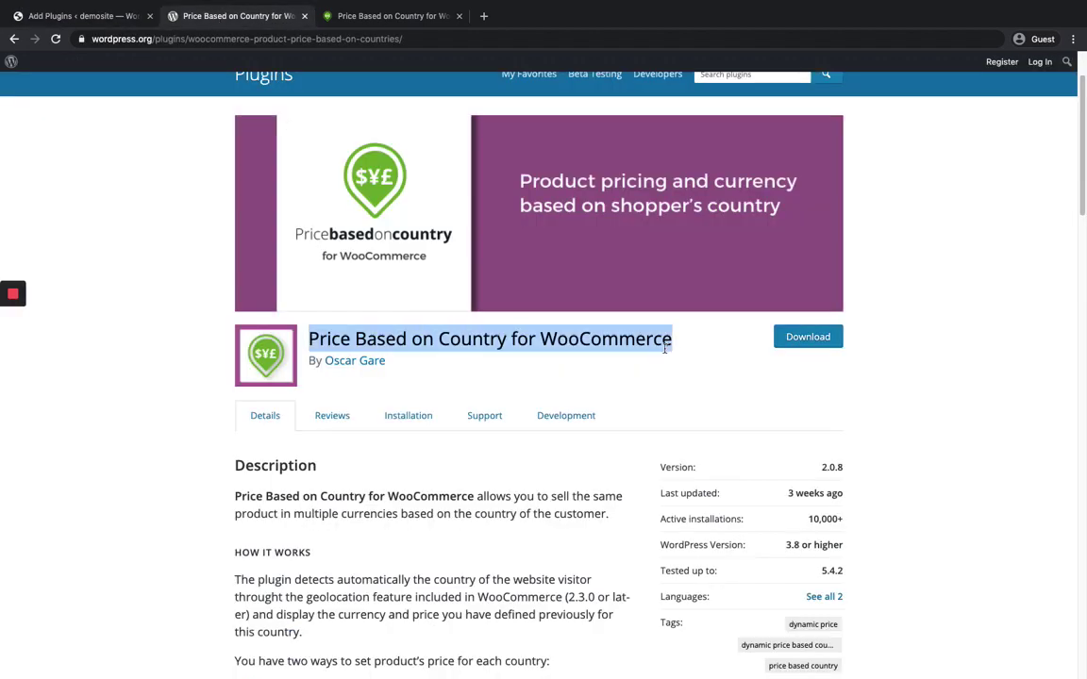
pyautogui.click(80, 16)
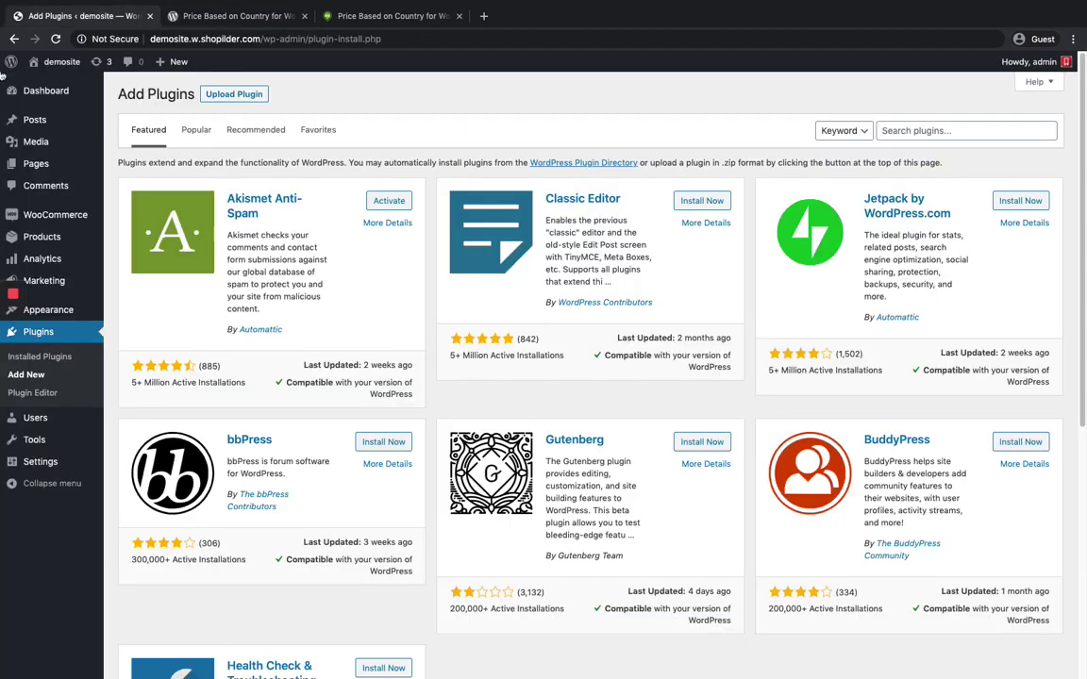
pyautogui.click(934, 135)
pyautogui.press('super+v')
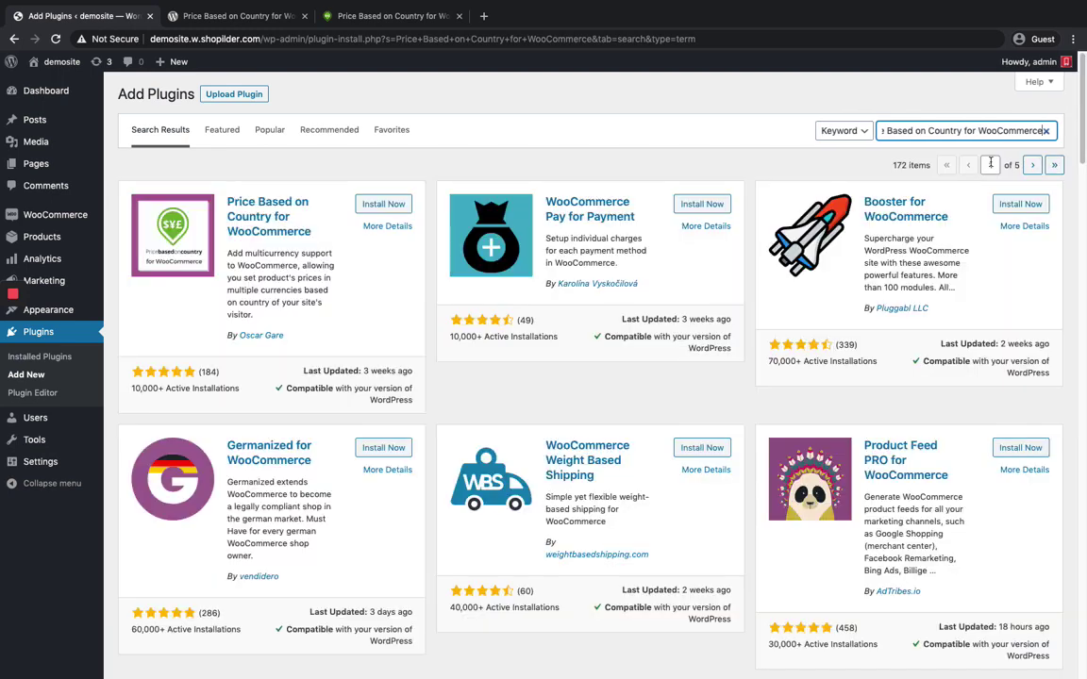
# Install and activate WooCommerce Price Based on Country (Basic).
pyautogui.click(392, 205)
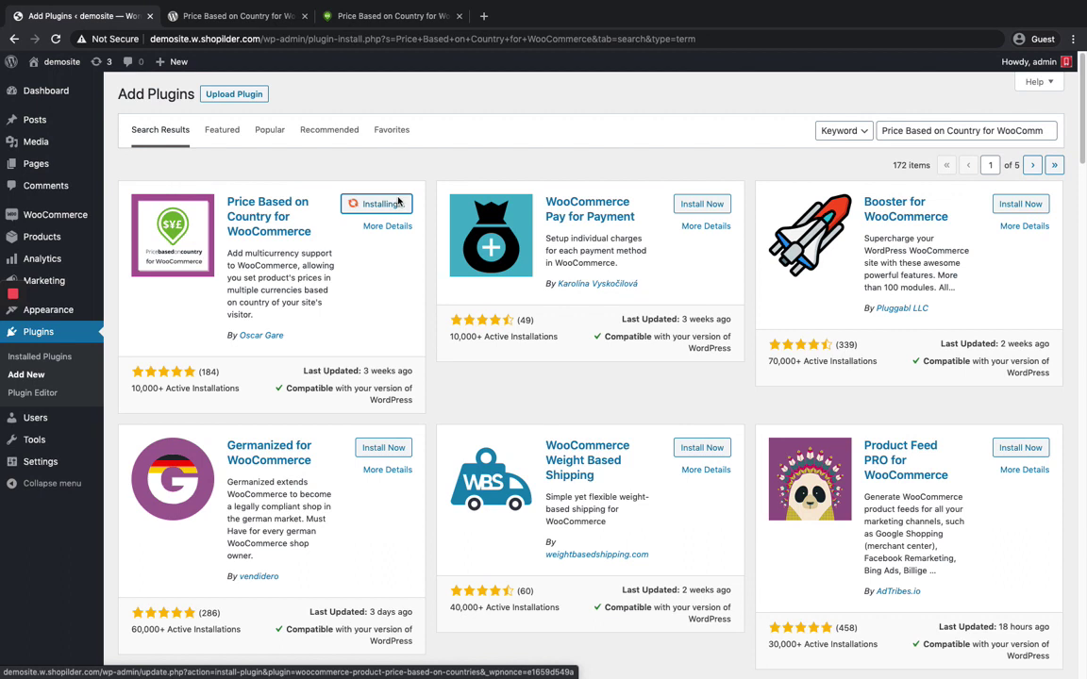
pyautogui.click(376, 207)
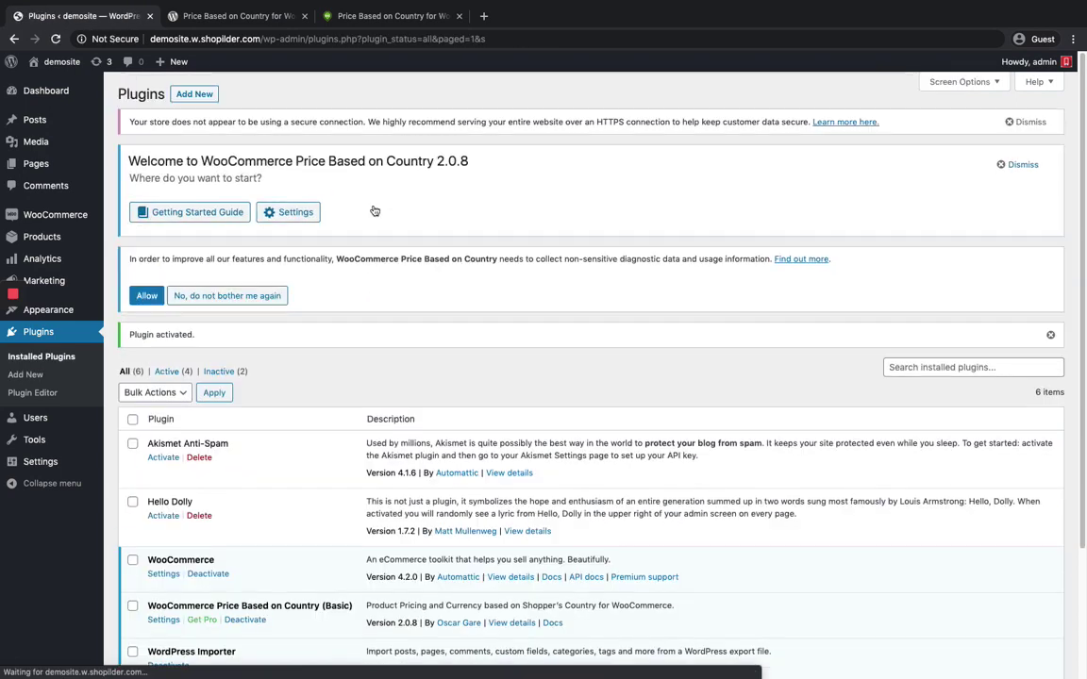
pyautogui.scroll(-3, 378, 205)
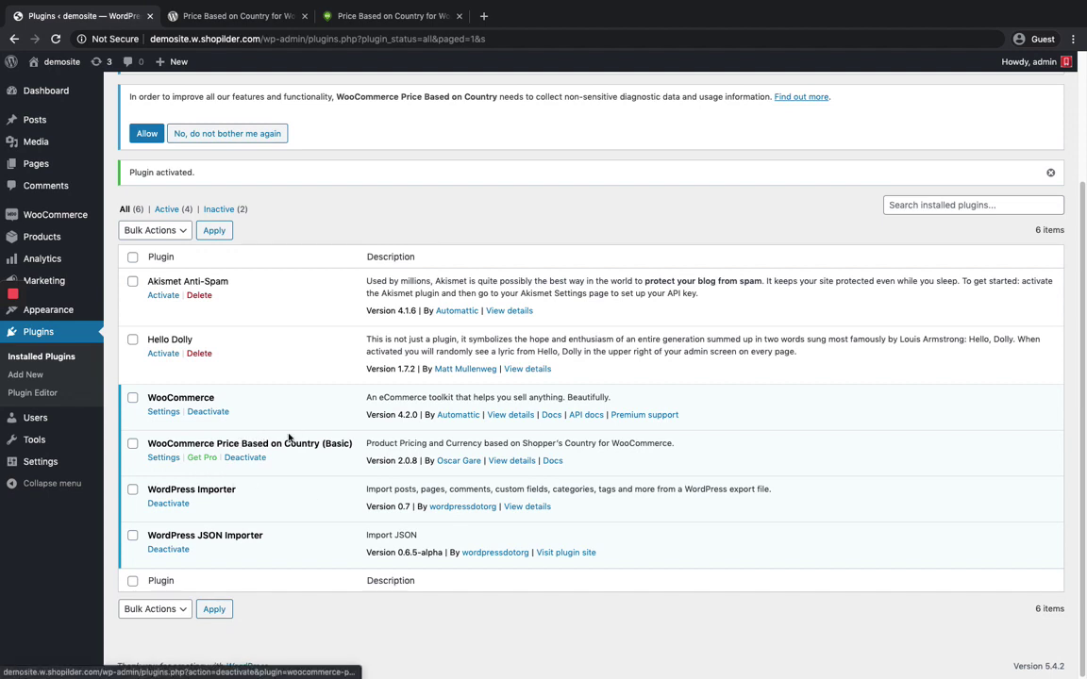
pyautogui.scroll(1, 288, 439)
pyautogui.click(325, 16)
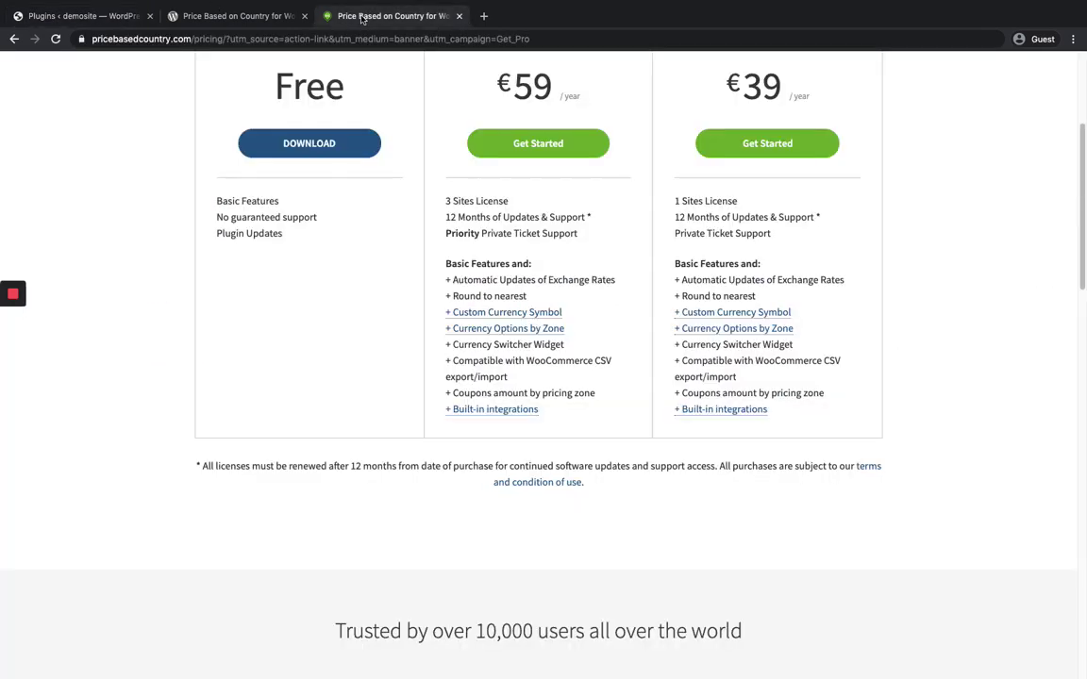
pyautogui.scroll(5, 453, 188)
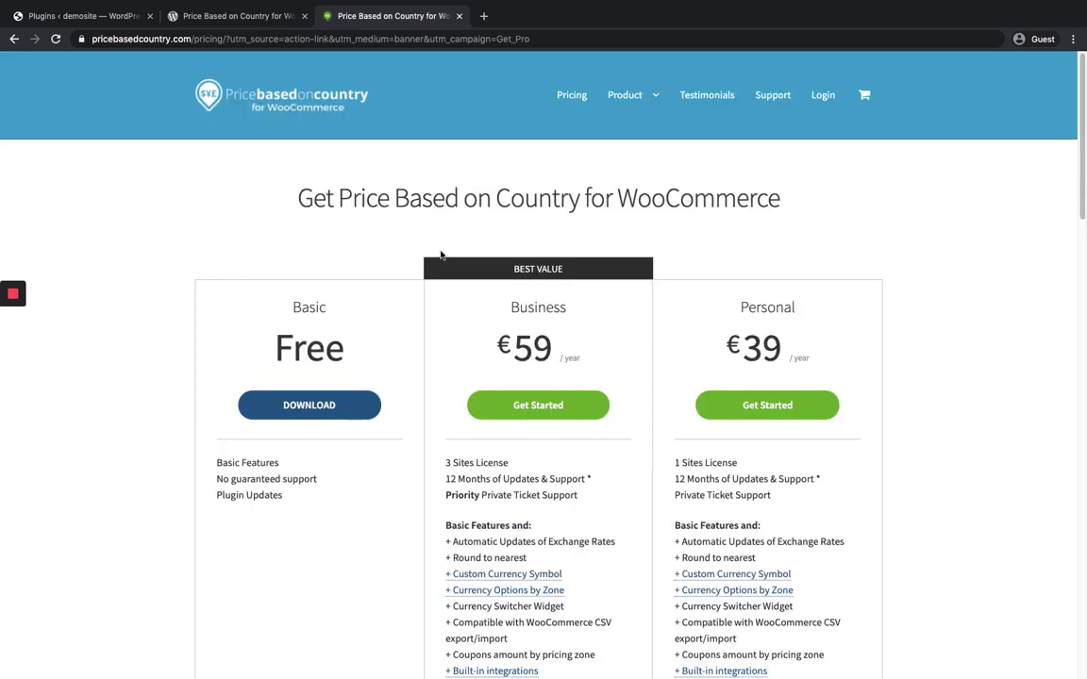
pyautogui.scroll(-2, 440, 255)
pyautogui.scroll(-1, 440, 255)
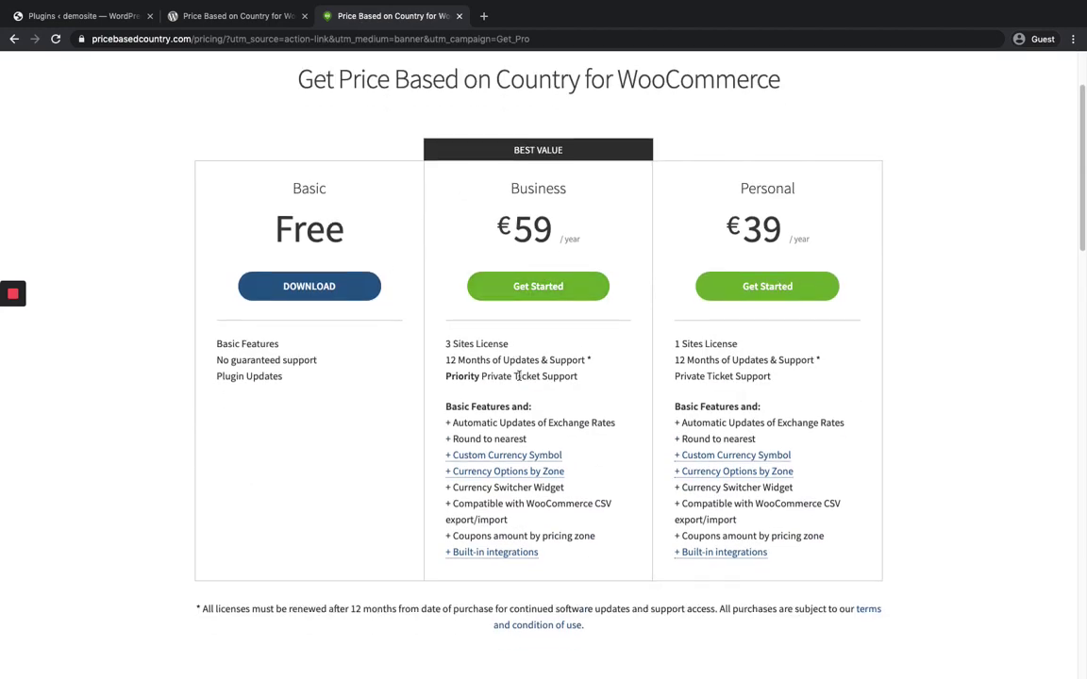
pyautogui.scroll(-1, 518, 373)
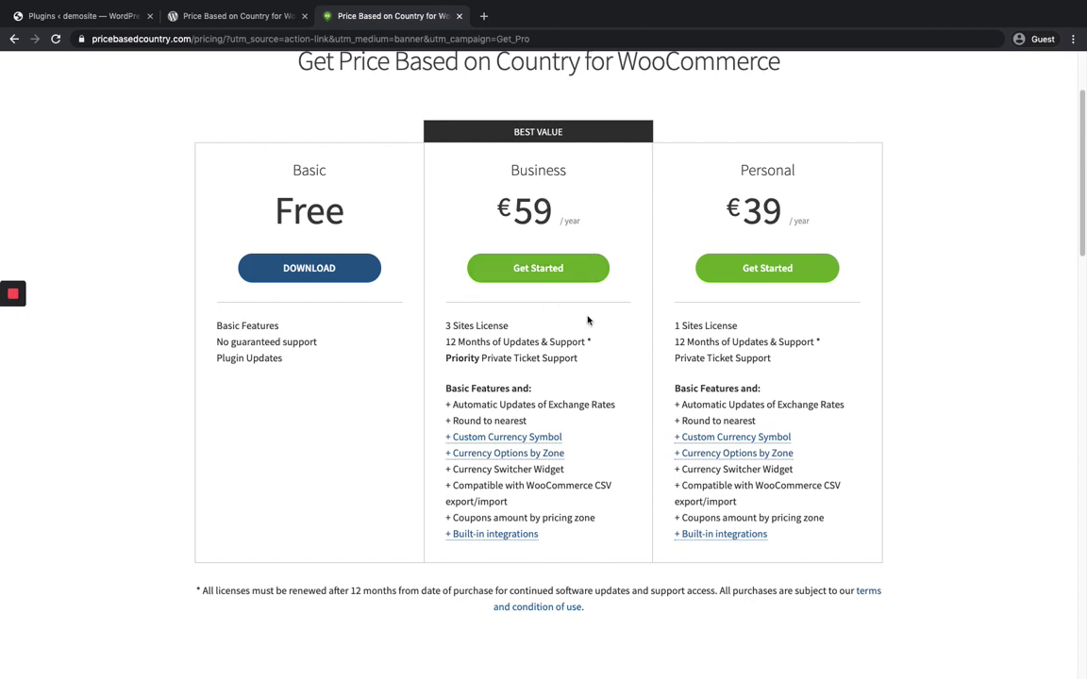
pyautogui.scroll(3, 517, 373)
pyautogui.scroll(-2, 516, 370)
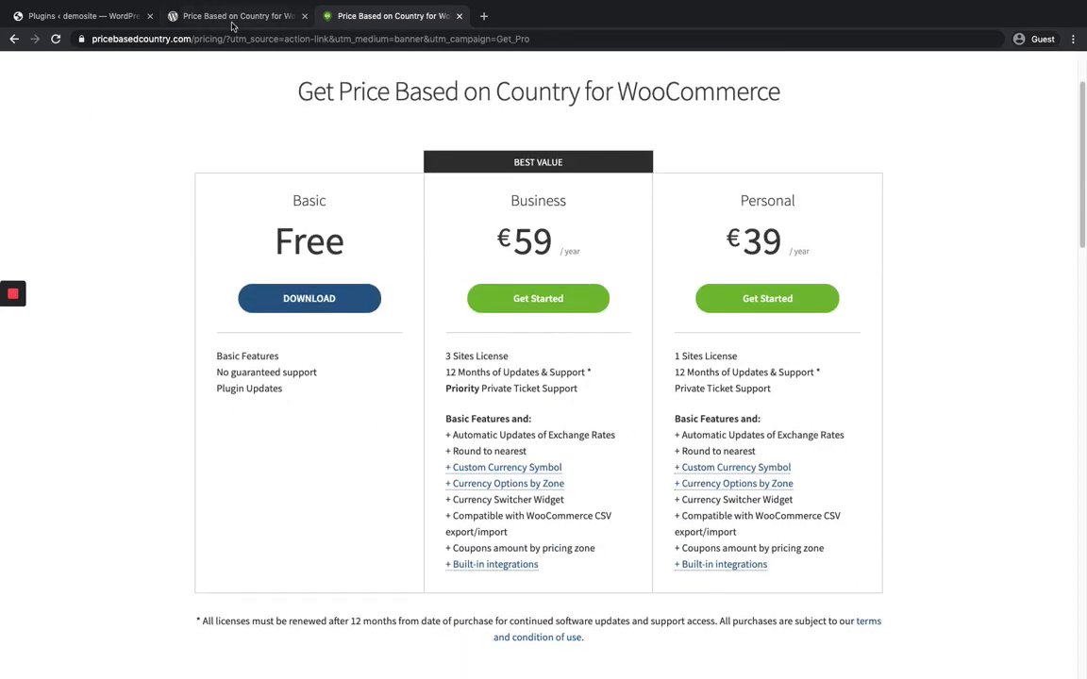
pyautogui.click(66, 17)
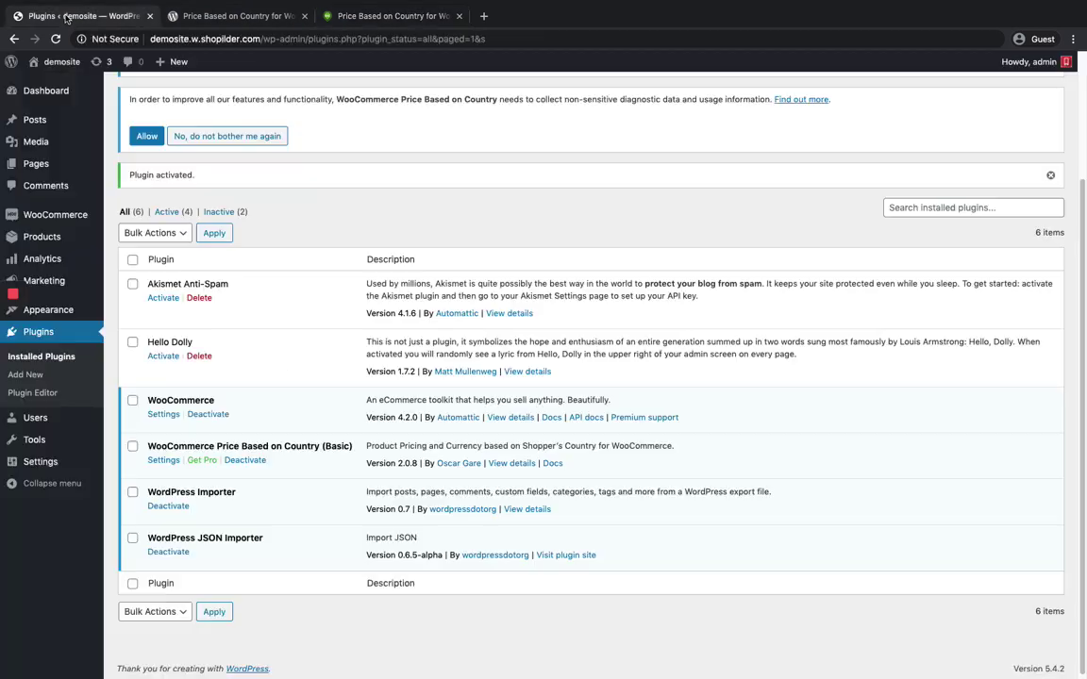
# In Zone Pricing General Options, keep Price Based On set to Customer billing country.
pyautogui.click(162, 459)
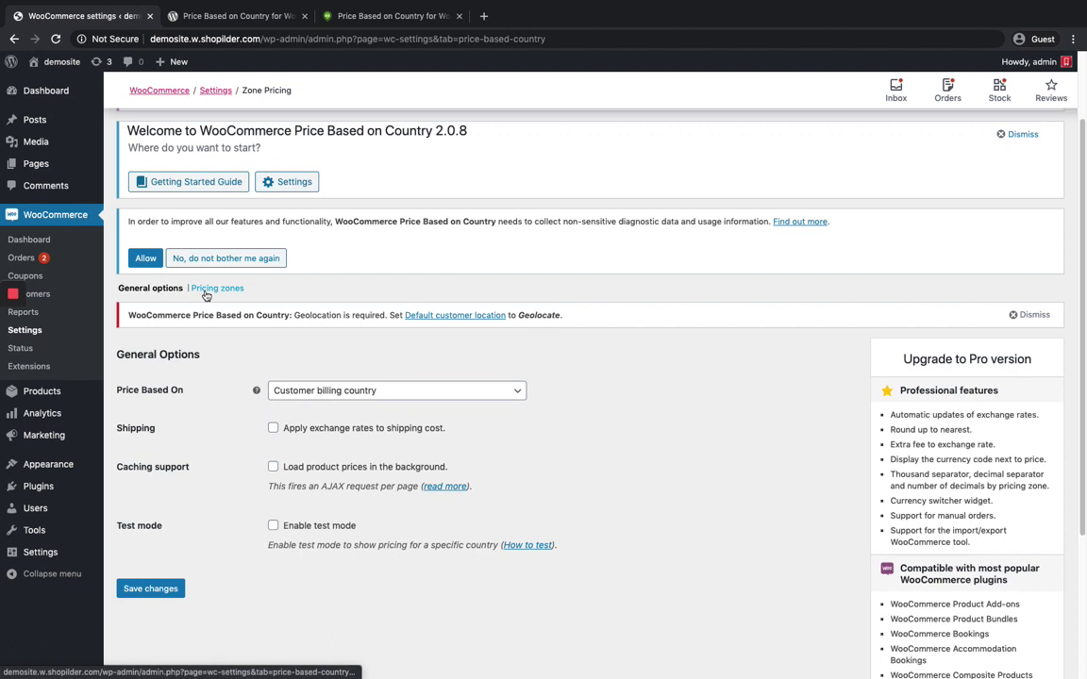
pyautogui.scroll(-1, 292, 369)
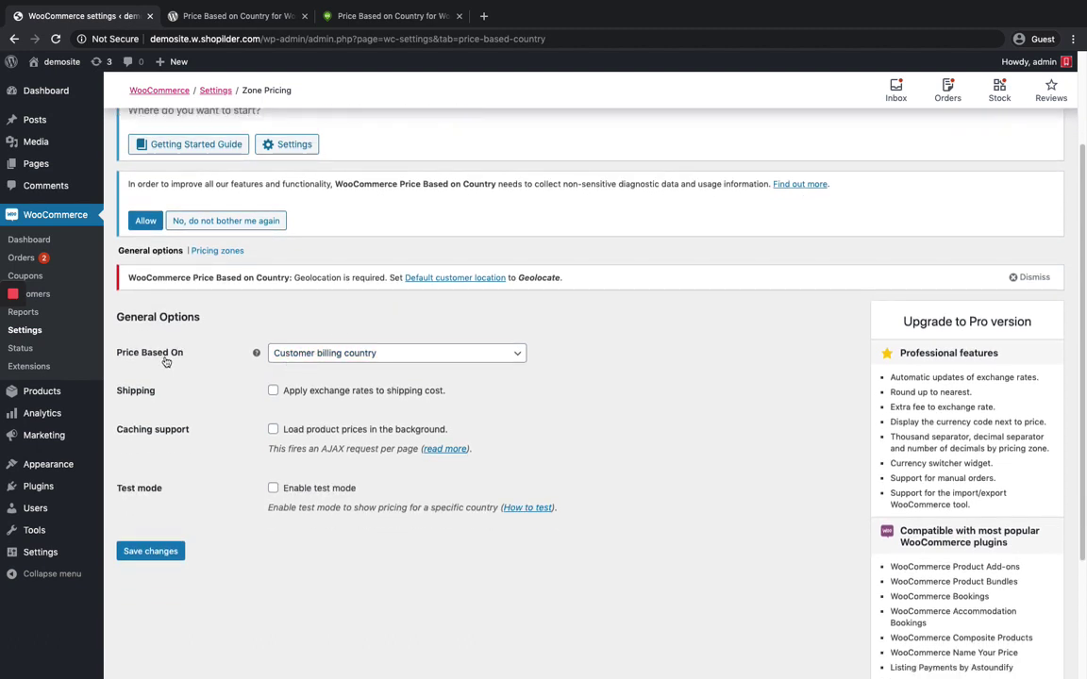
pyautogui.click(369, 354)
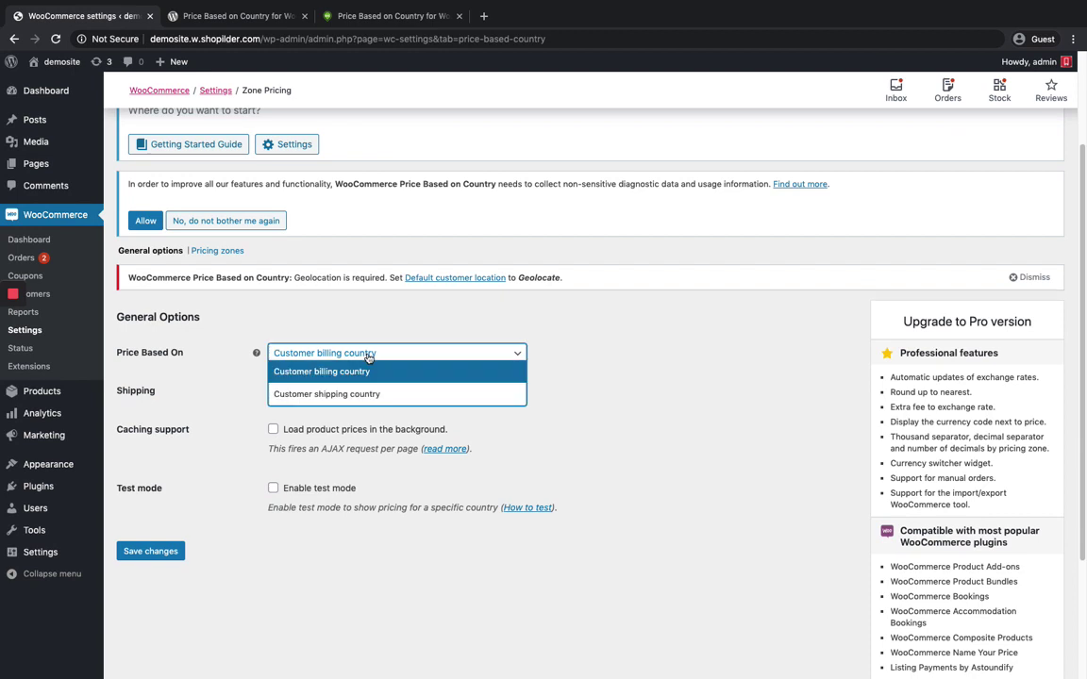
pyautogui.click(359, 378)
pyautogui.scroll(-1, 262, 315)
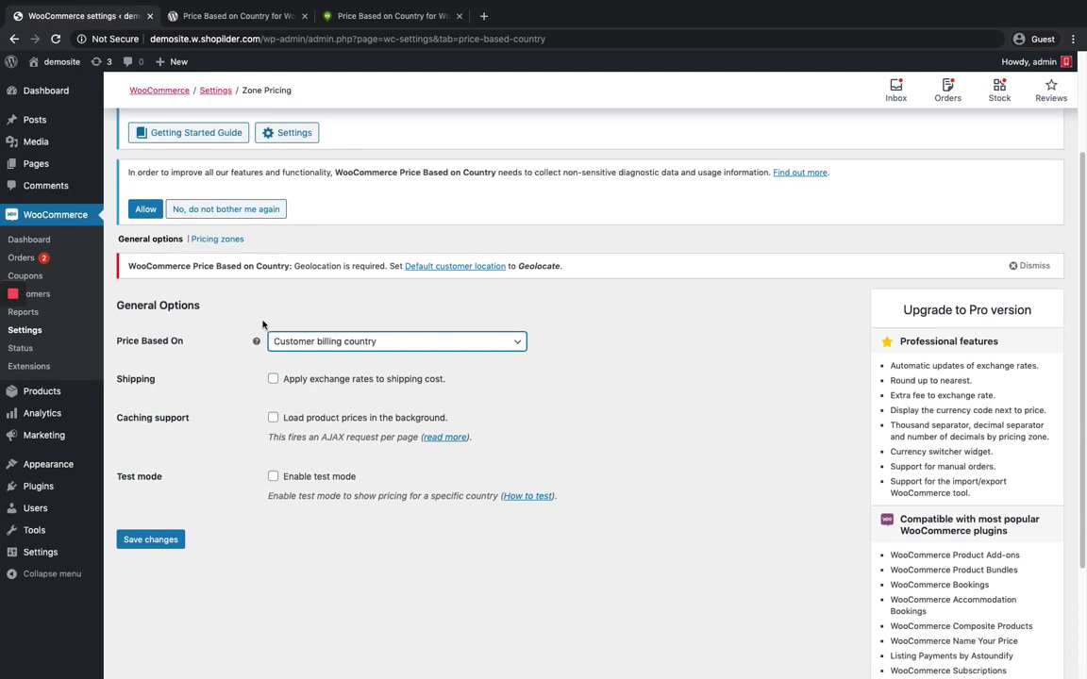
pyautogui.click(380, 342)
pyautogui.click(364, 355)
pyautogui.scroll(-3, 295, 294)
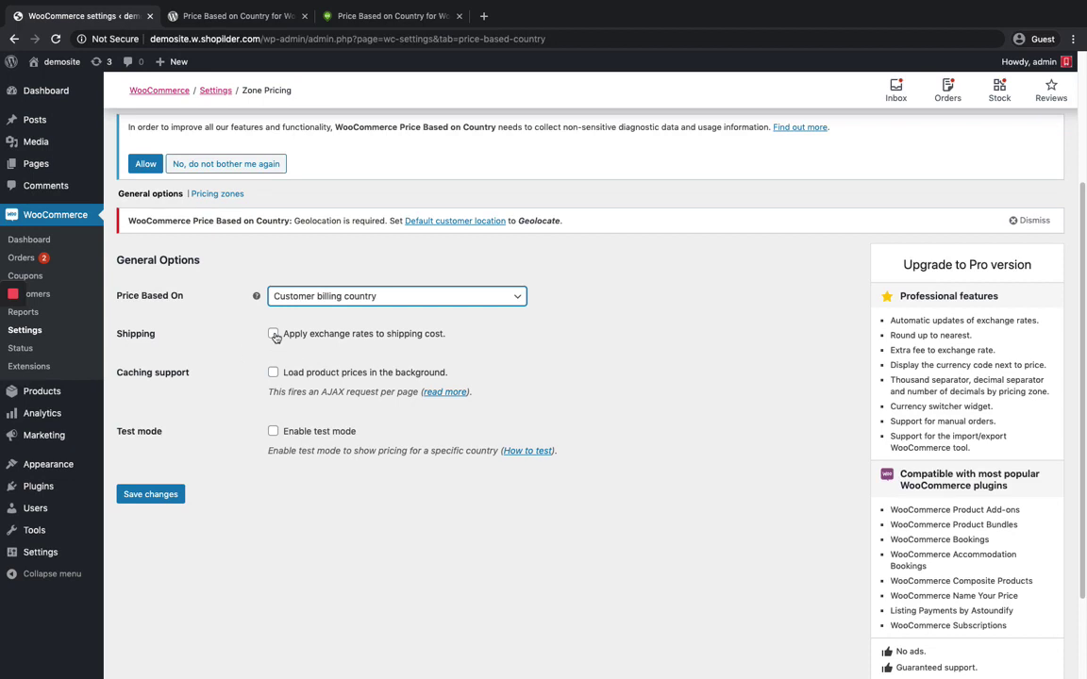
pyautogui.scroll(-2, 275, 340)
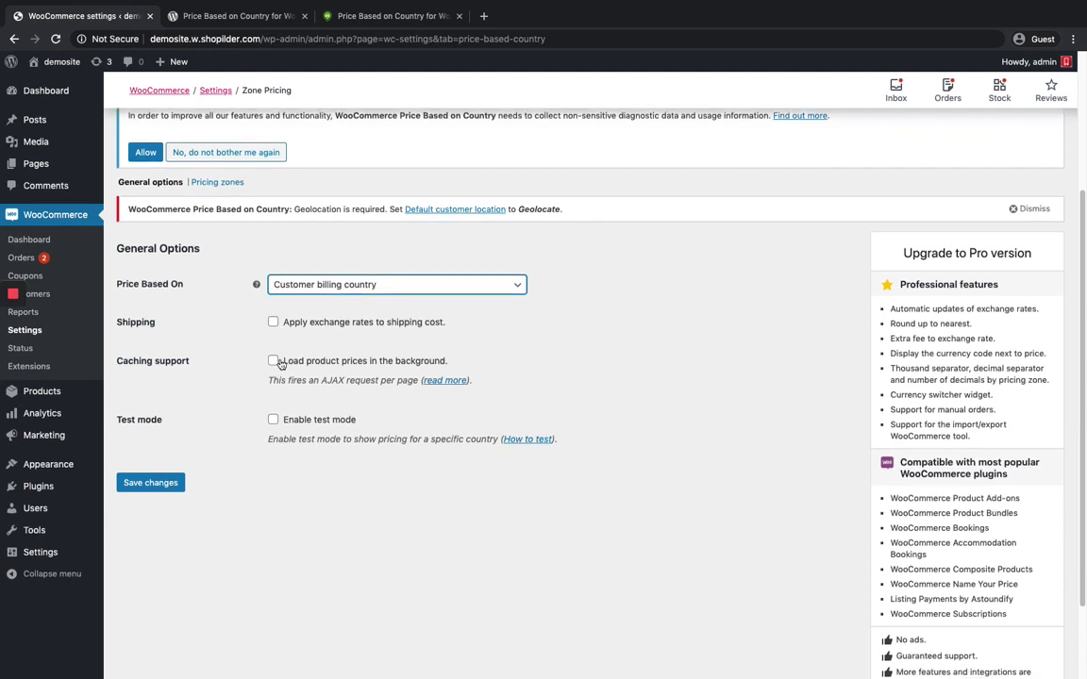
pyautogui.scroll(-1, 274, 349)
pyautogui.scroll(-2, 288, 320)
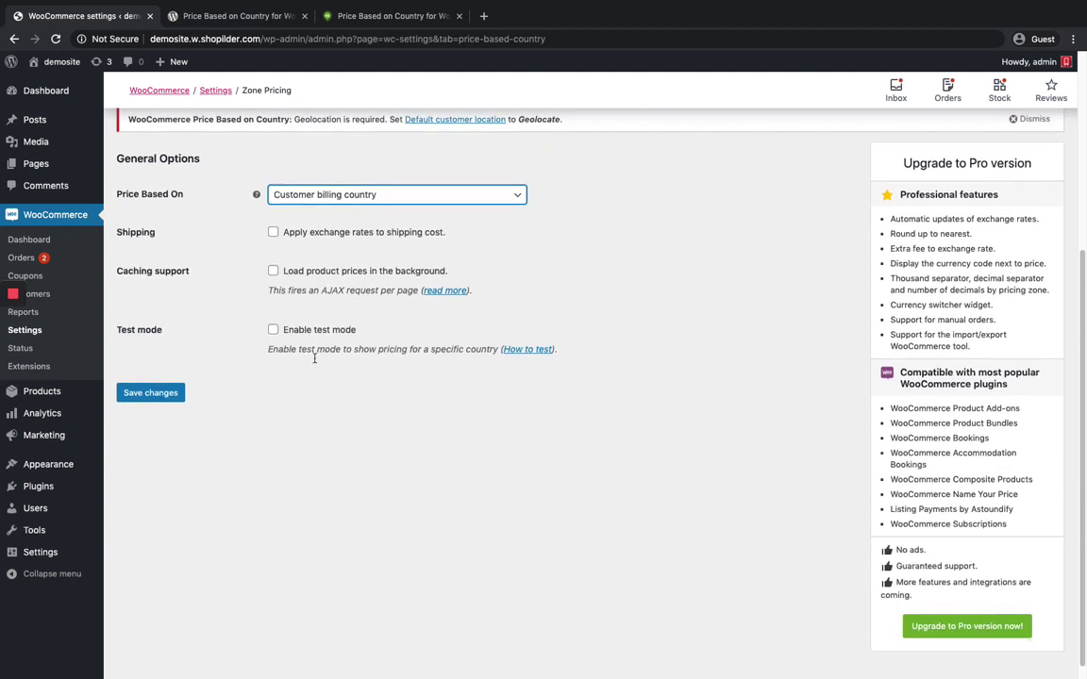
# Enable test mode with United States (US) as the test country and save.
pyautogui.click(274, 330)
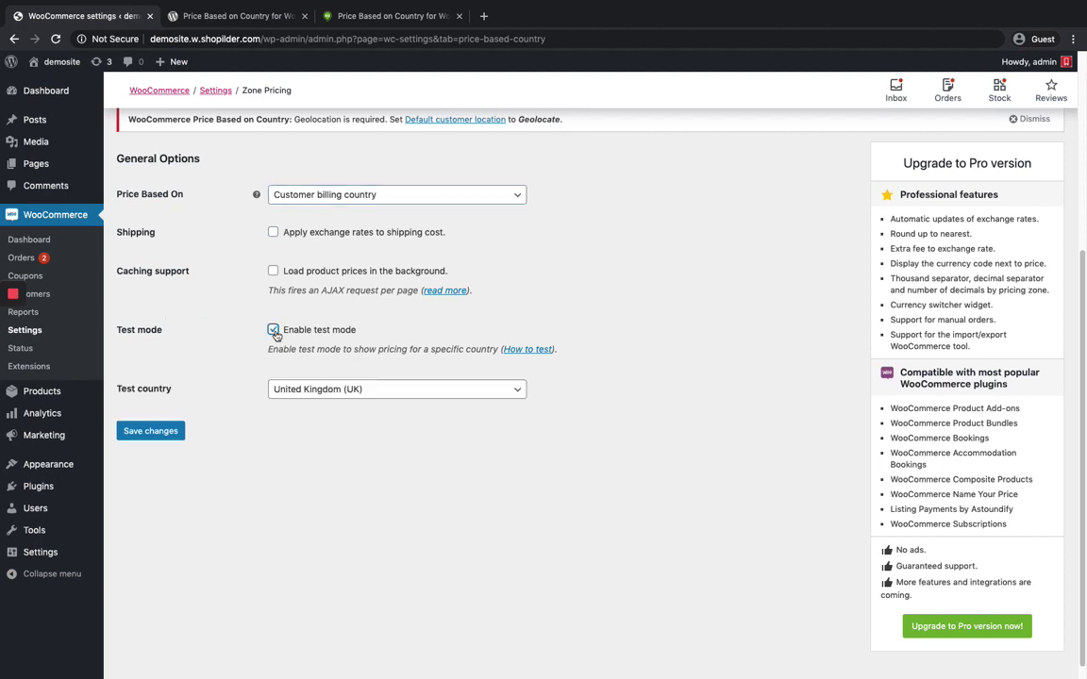
pyautogui.click(274, 332)
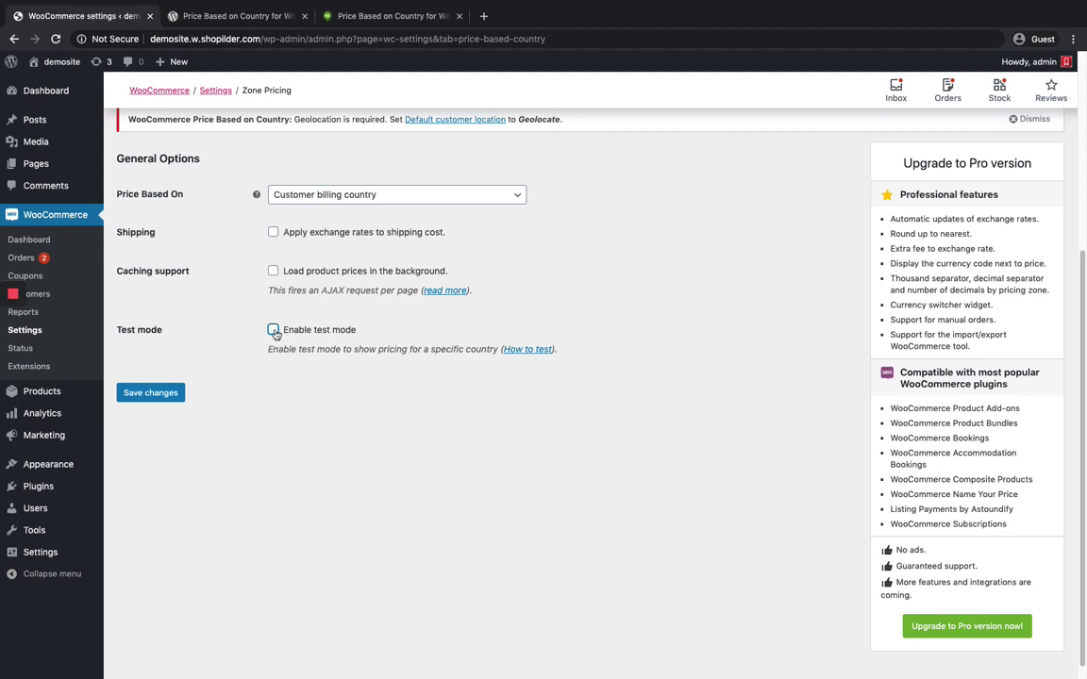
pyautogui.click(275, 332)
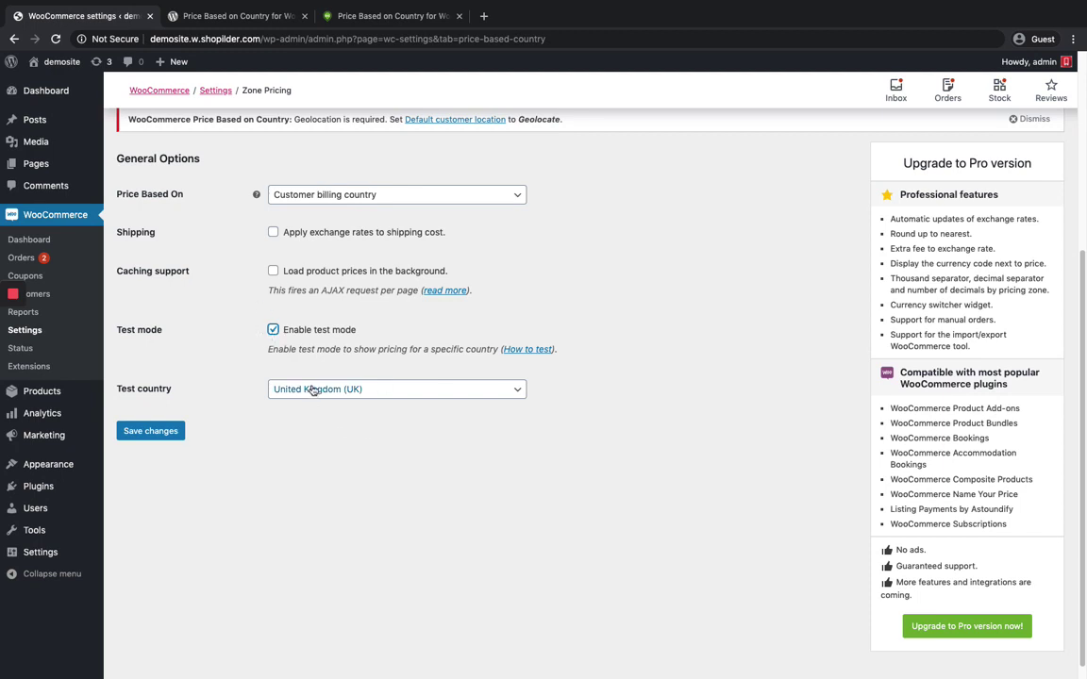
pyautogui.click(382, 393)
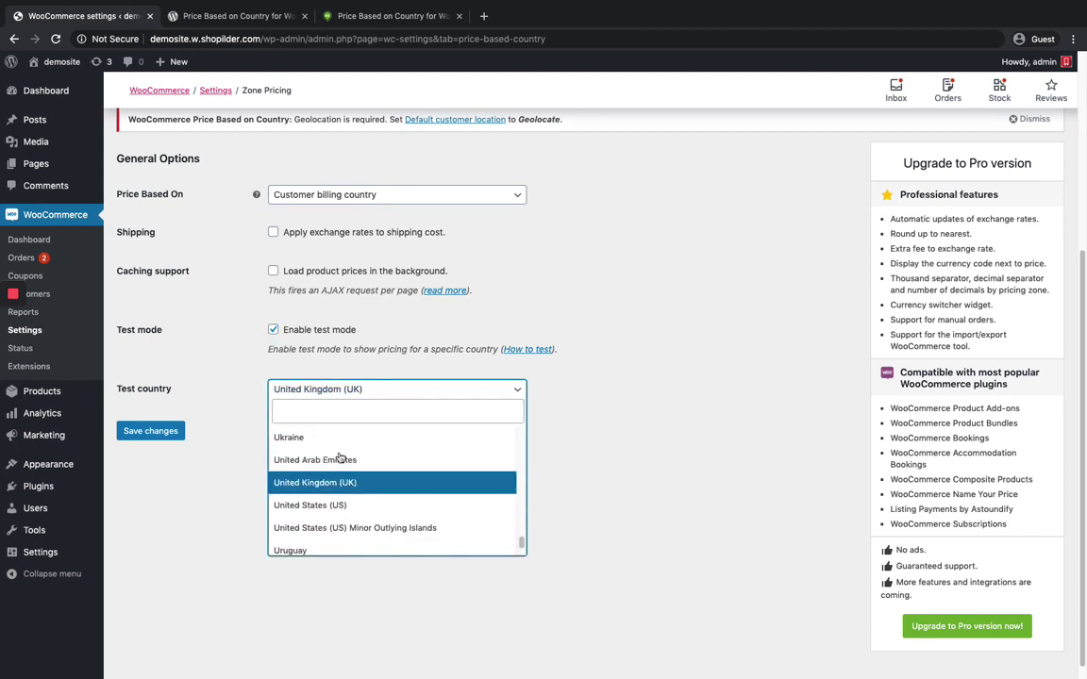
pyautogui.click(315, 504)
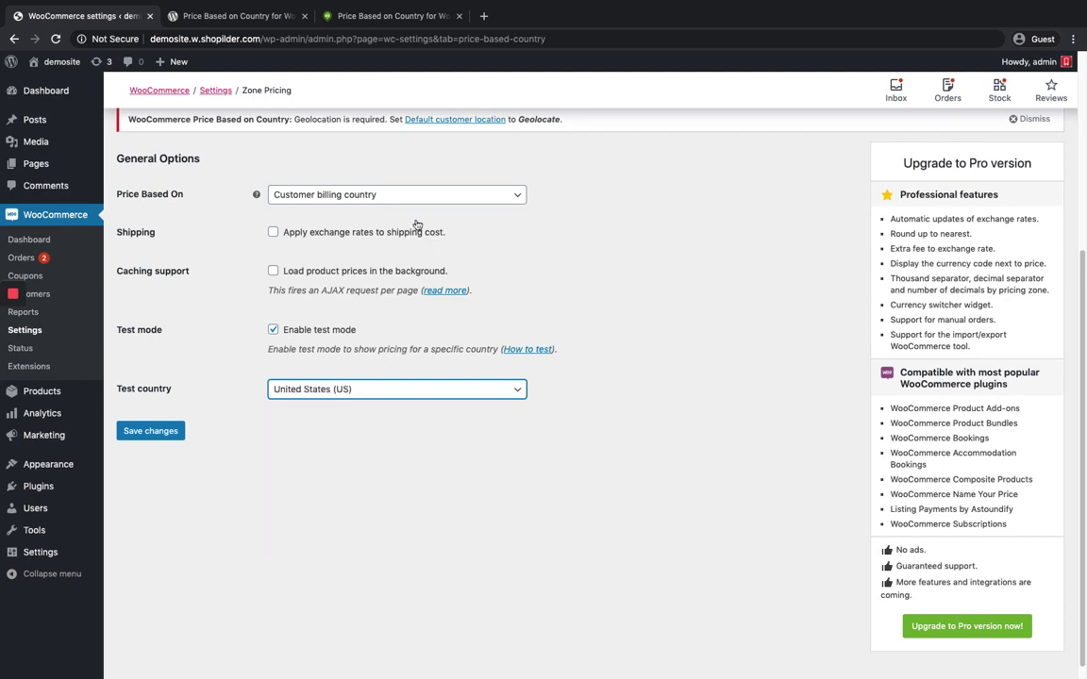
pyautogui.click(173, 436)
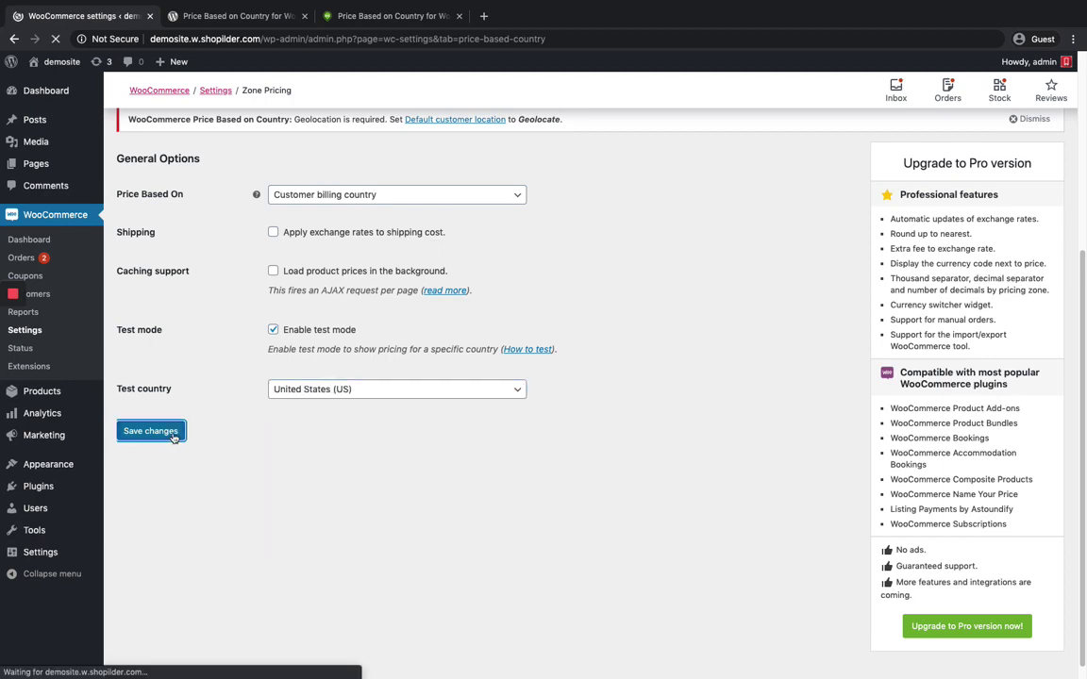
# Review the saved general options and go to the Pricing zones section.
pyautogui.scroll(-2, 294, 527)
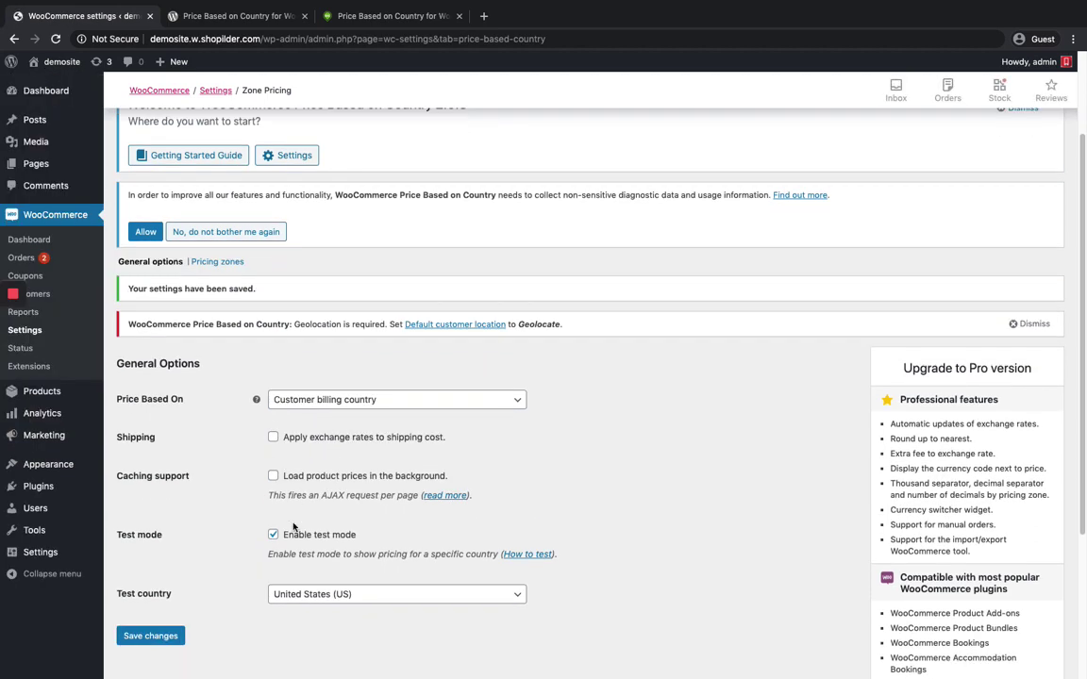
pyautogui.scroll(-2, 294, 528)
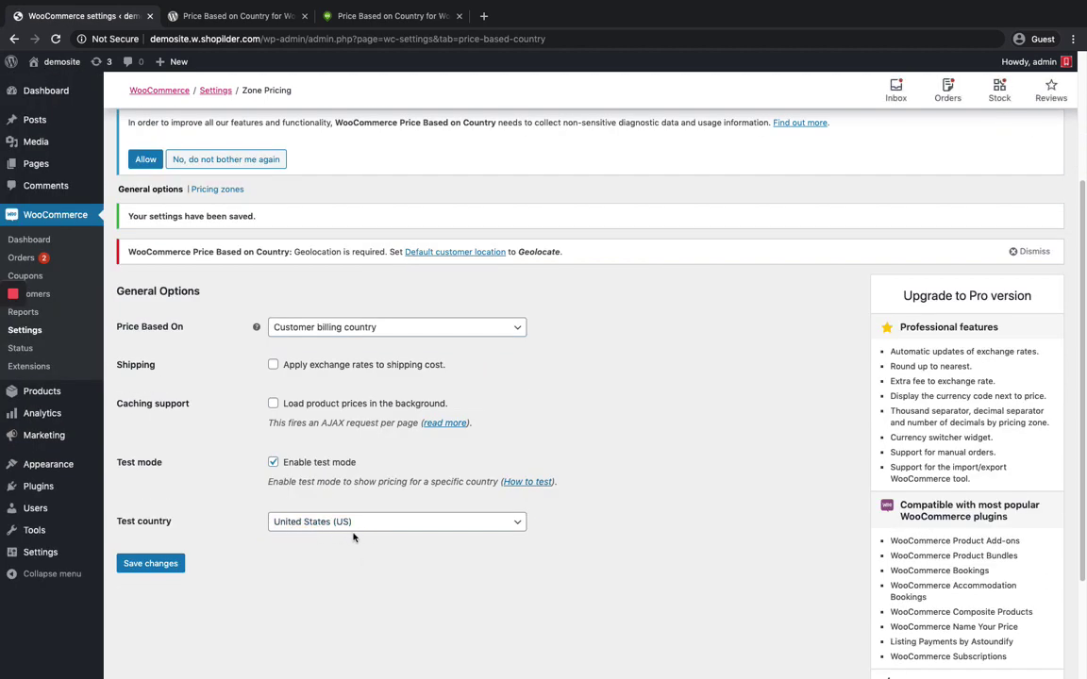
pyautogui.scroll(4, 235, 377)
pyautogui.scroll(-4, 235, 378)
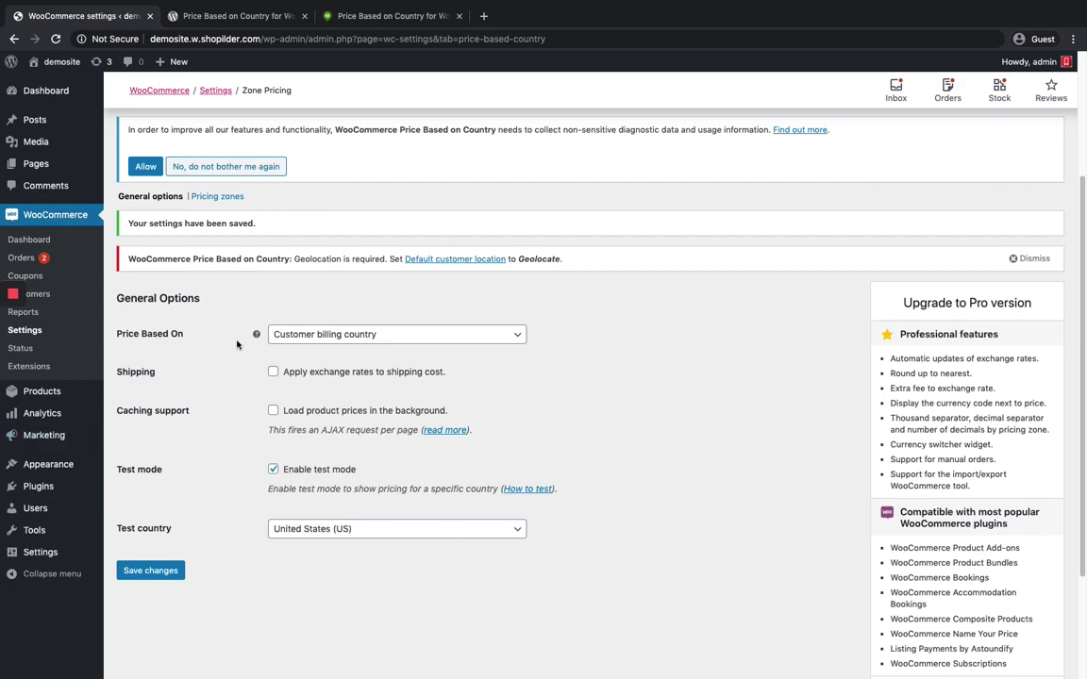
pyautogui.scroll(-2, 255, 271)
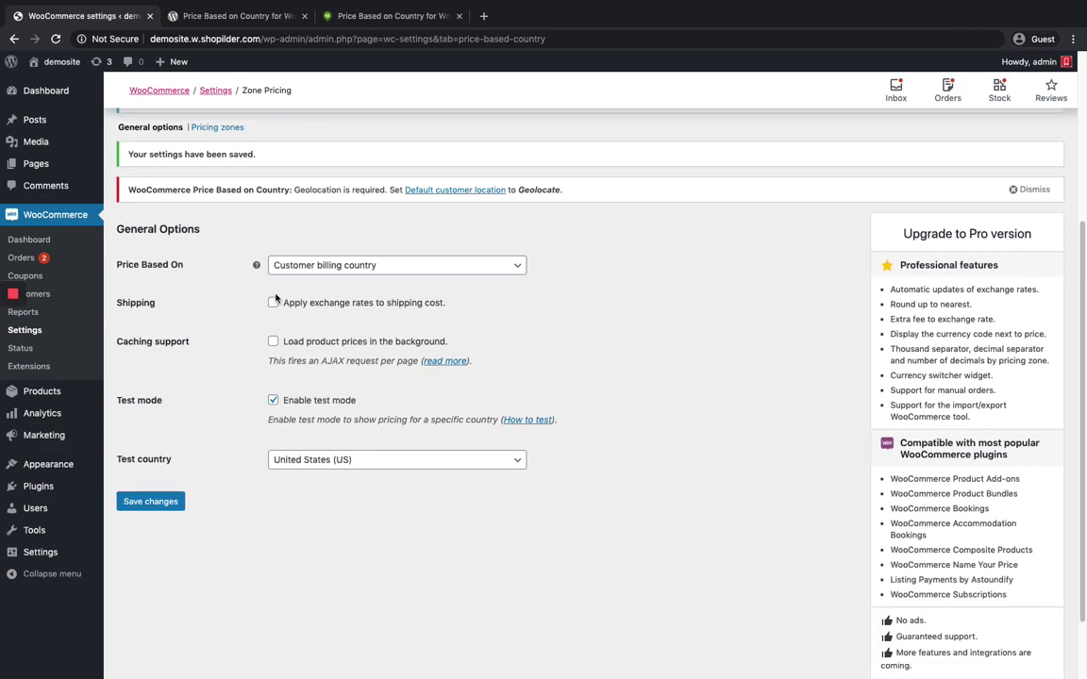
pyautogui.scroll(5, 355, 281)
pyautogui.scroll(-1, 140, 381)
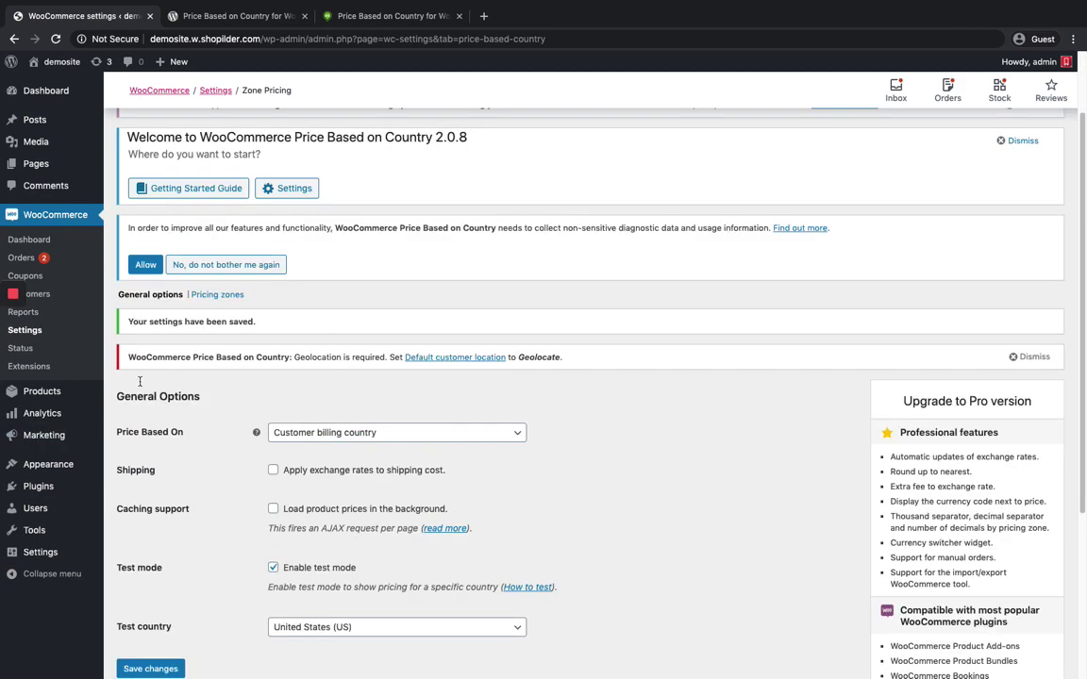
pyautogui.click(204, 297)
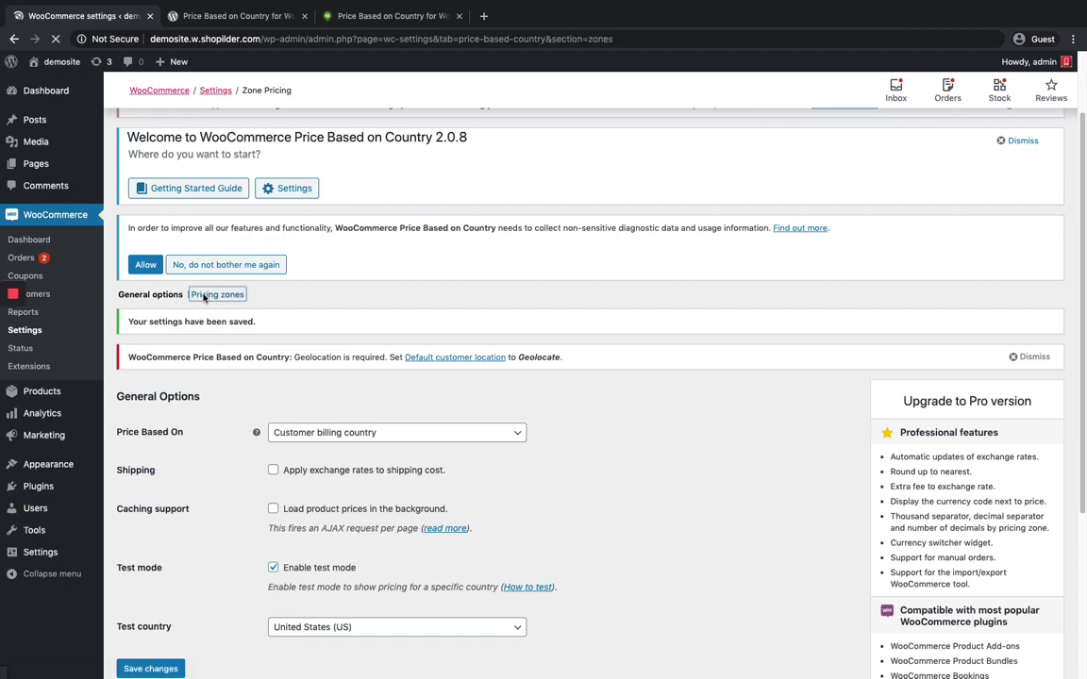
# Add a new pricing zone and name it US.
pyautogui.scroll(-2, 279, 341)
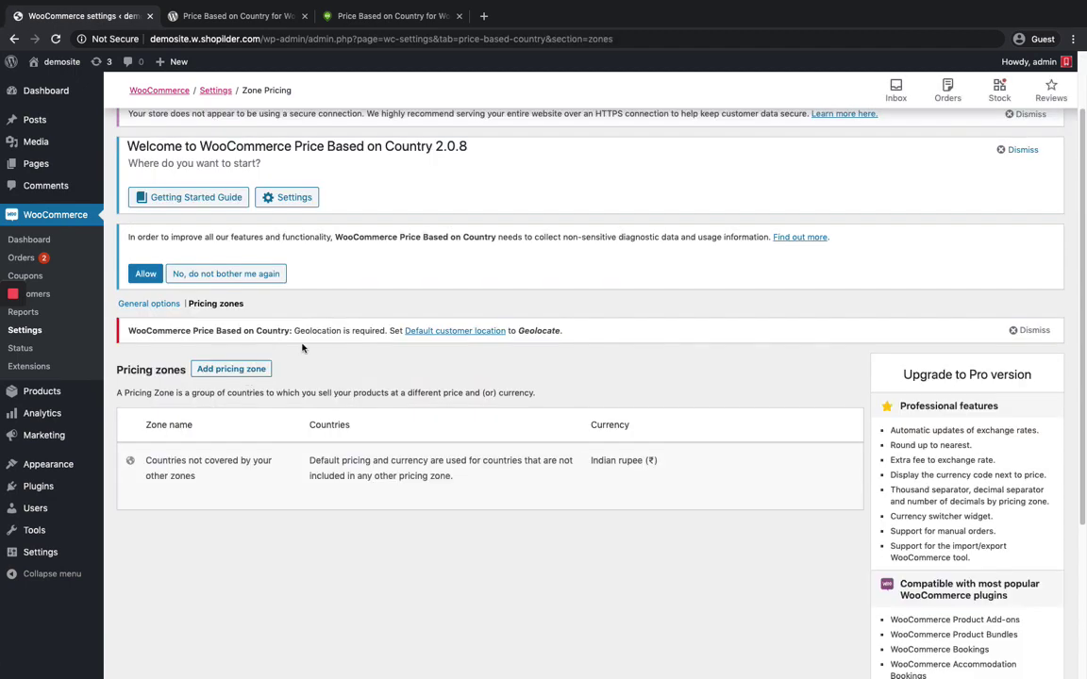
pyautogui.click(226, 371)
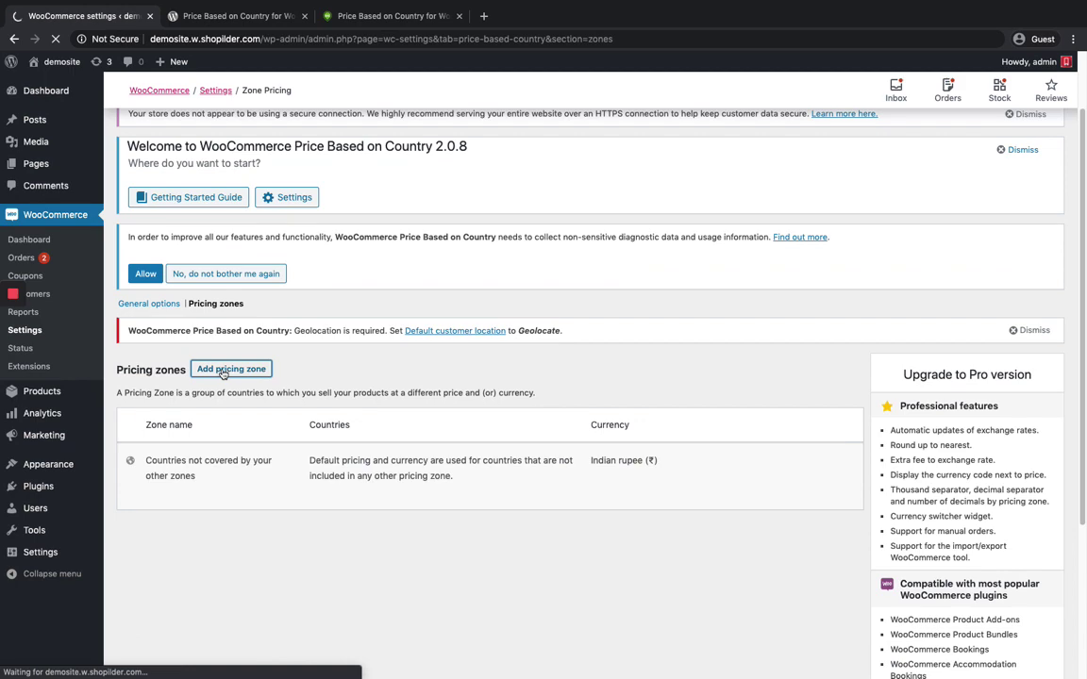
pyautogui.scroll(-2, 308, 449)
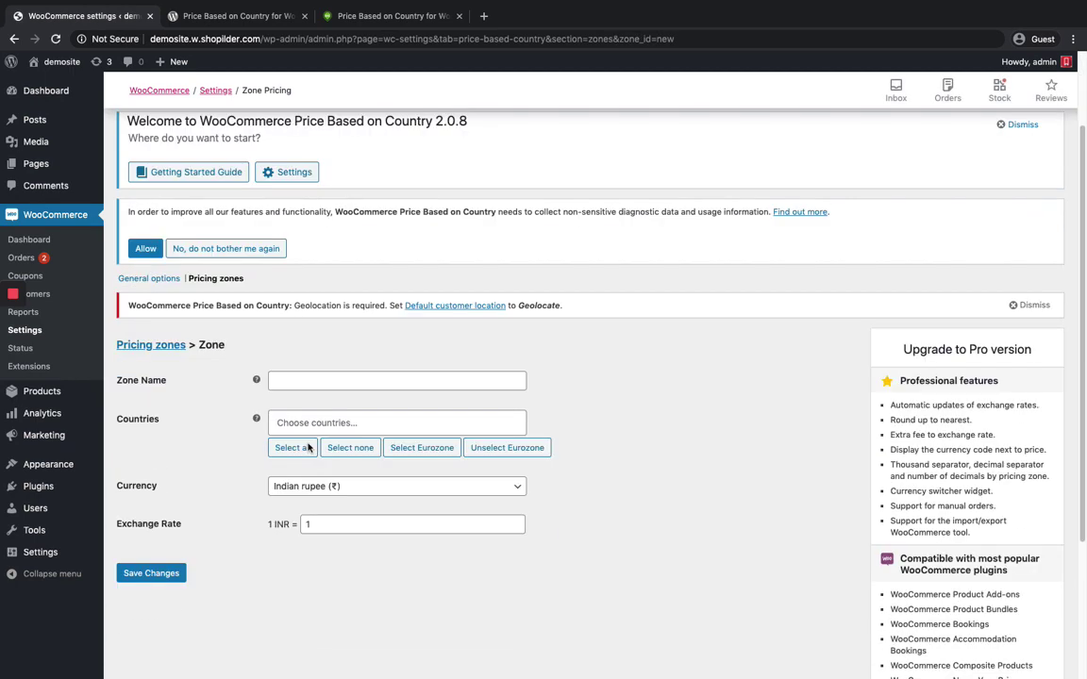
pyautogui.click(298, 382)
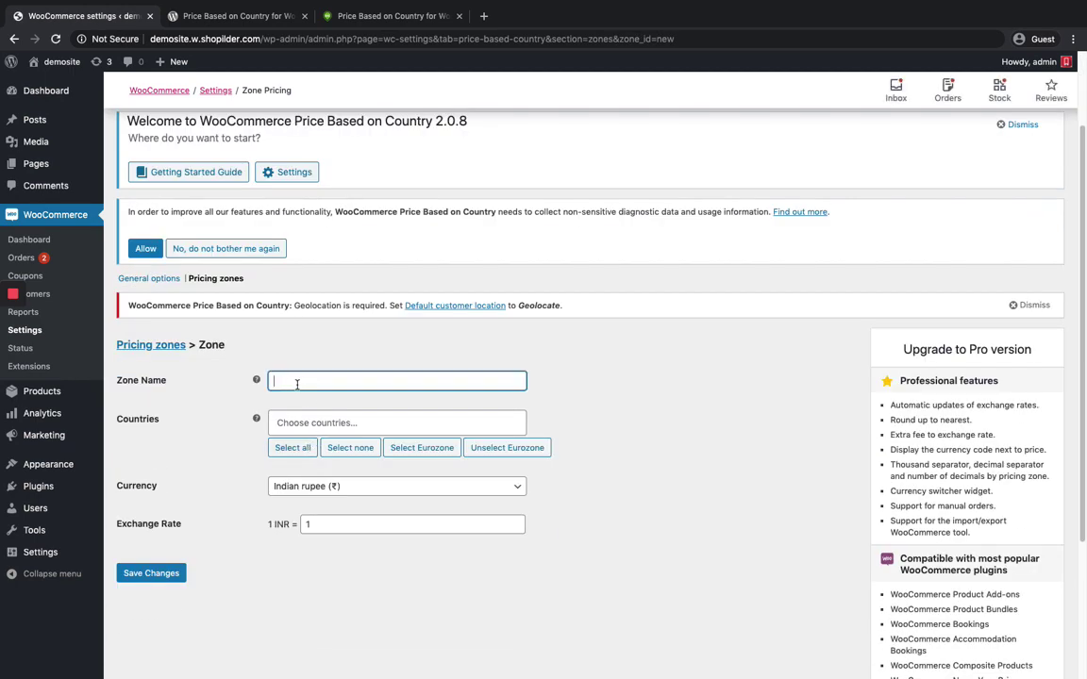
pyautogui.write('US')
# Add United States (US) to the zone's countries and clear its exchange rate.
pyautogui.click(323, 424)
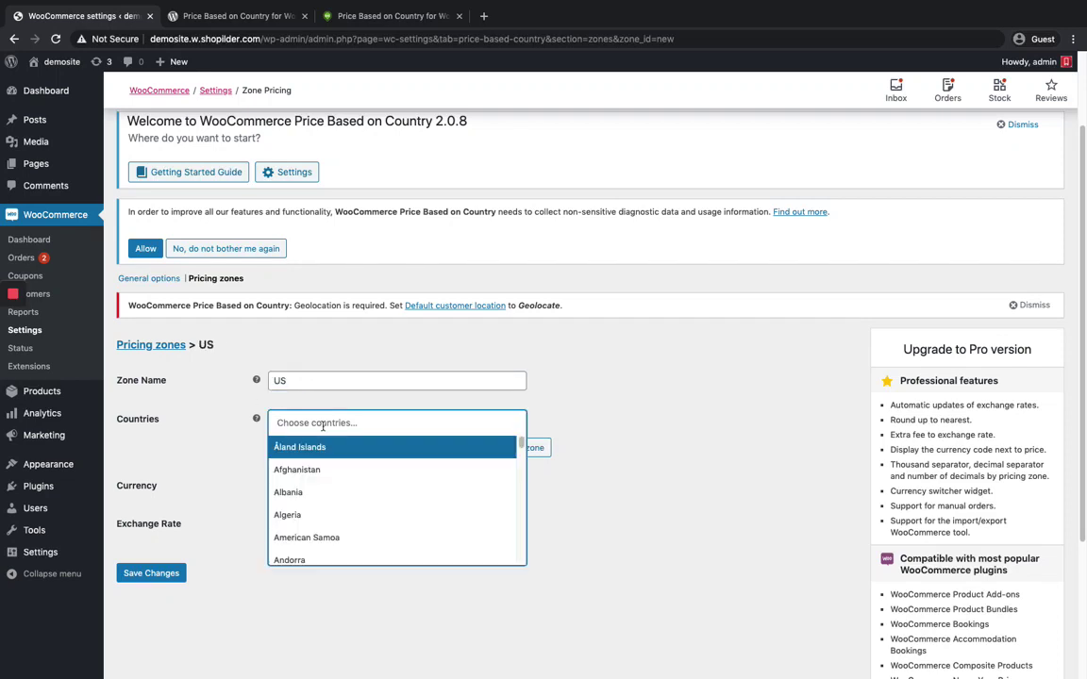
pyautogui.write('US')
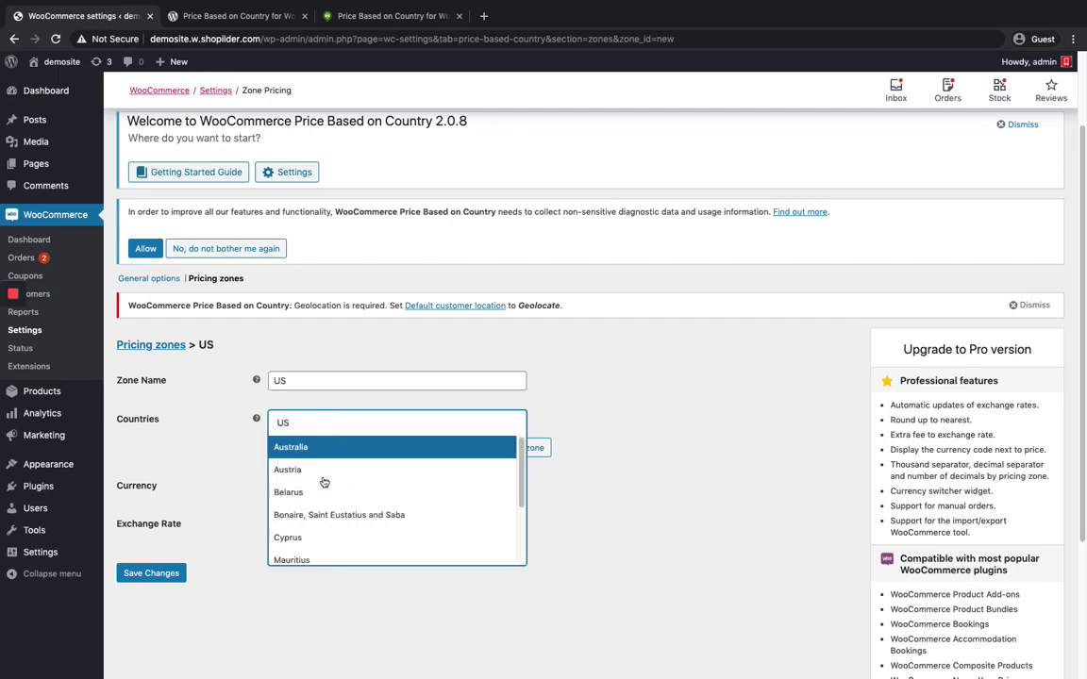
pyautogui.scroll(-3, 291, 471)
pyautogui.click(311, 509)
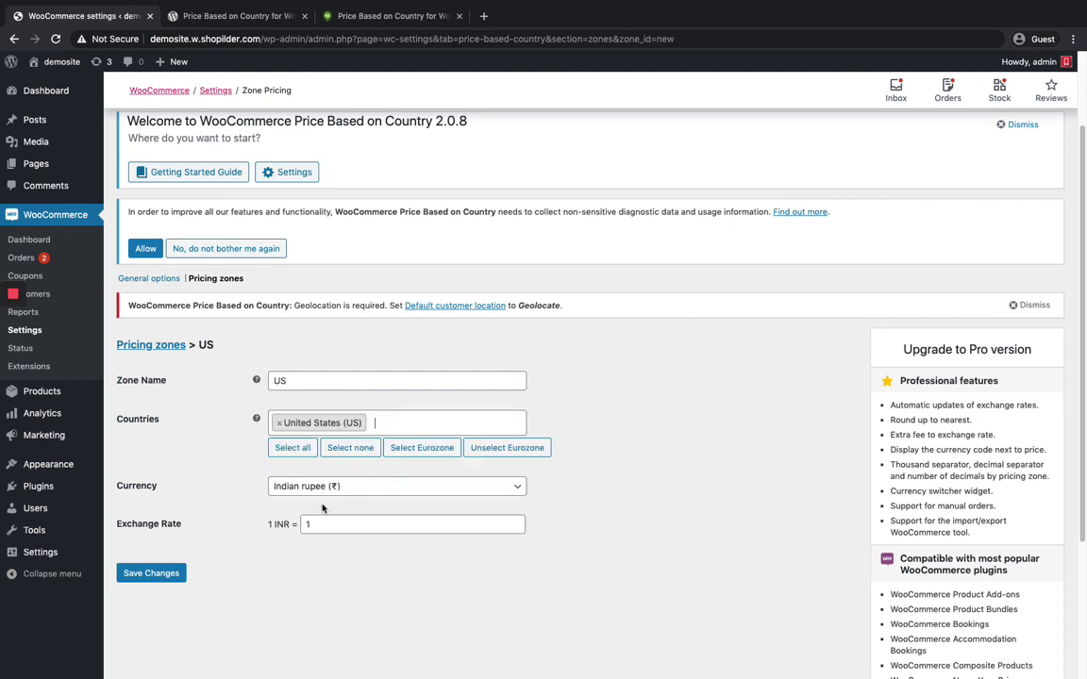
pyautogui.click(322, 523)
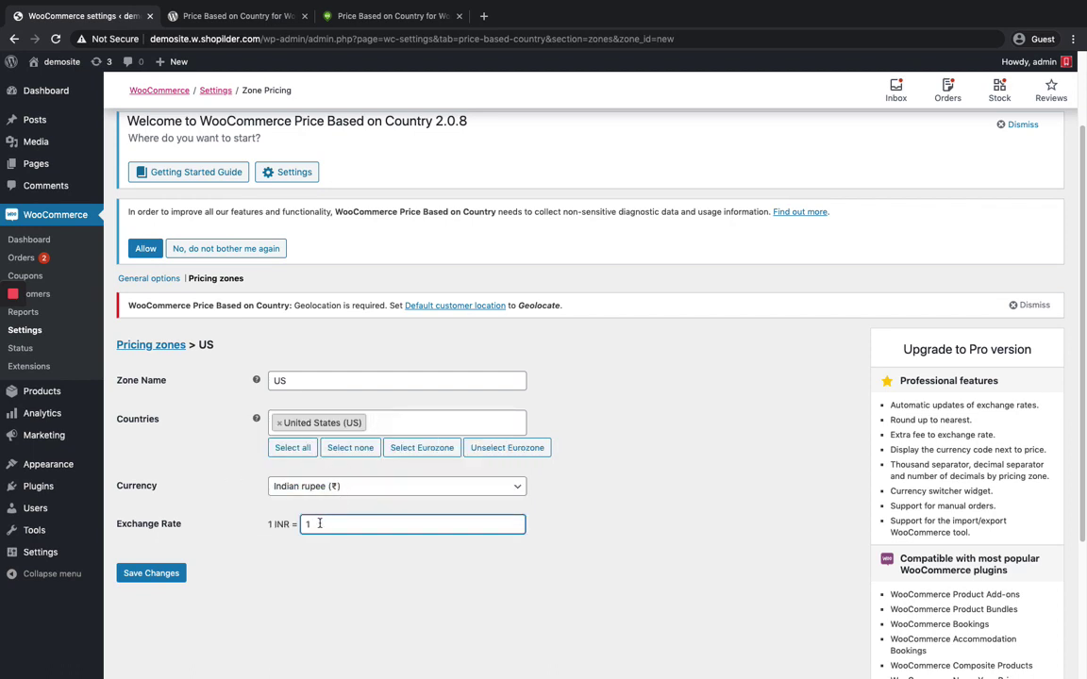
# Search Google for 'inr to us dollar' in a new tab to get the rate.
pyautogui.click(484, 17)
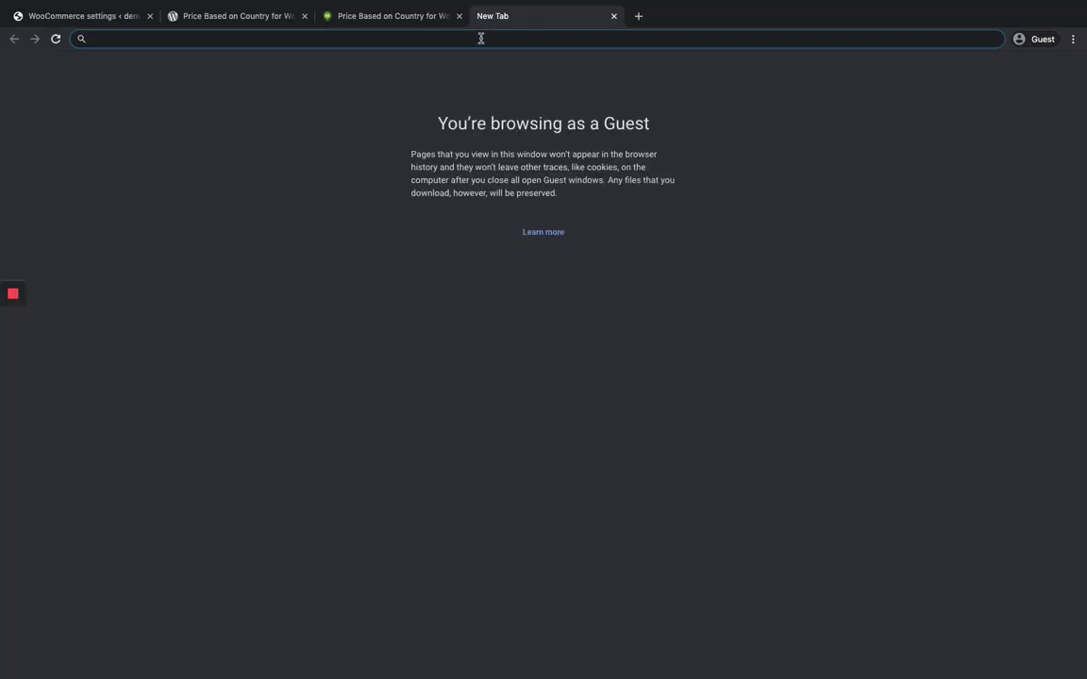
pyautogui.write('in')
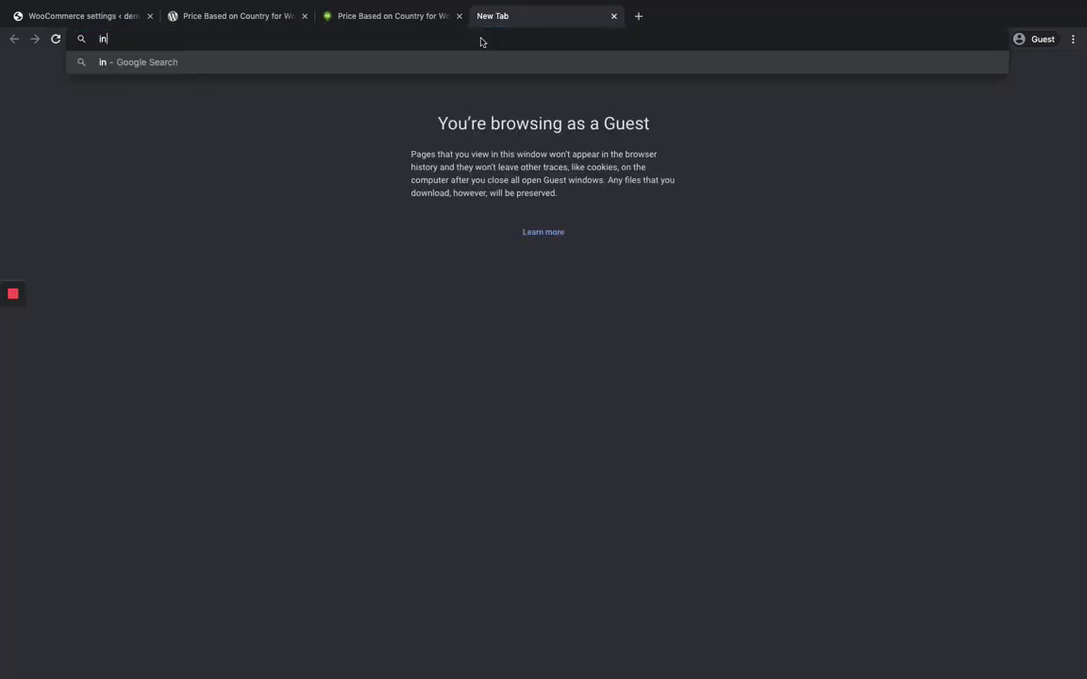
pyautogui.write('r to us doll')
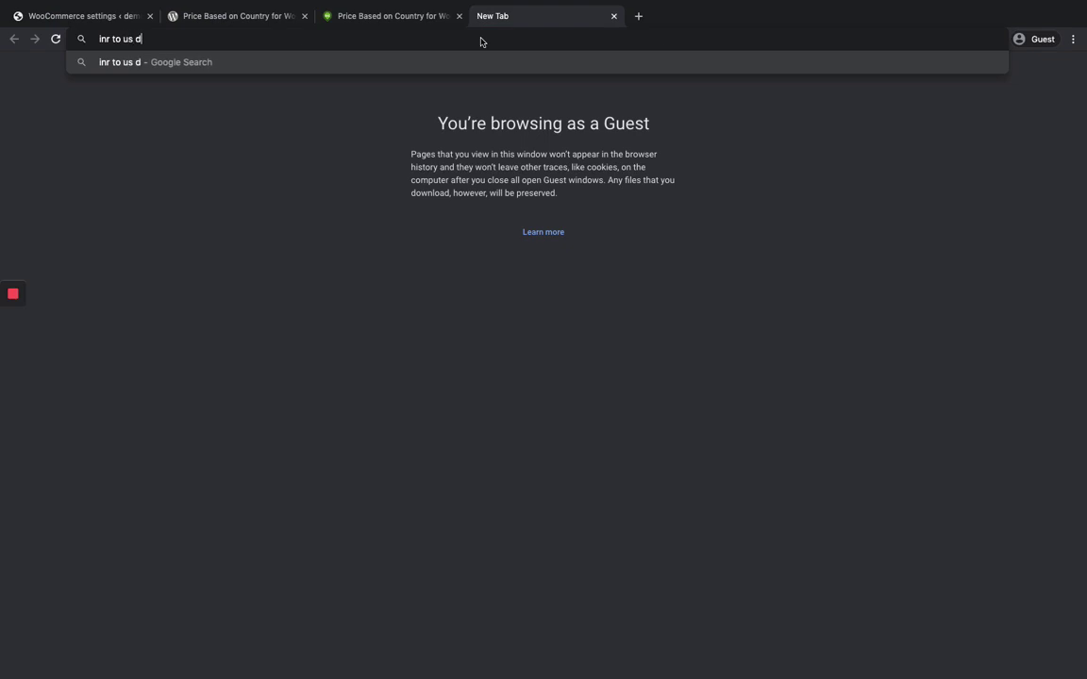
pyautogui.write('ar')
pyautogui.press('Return')
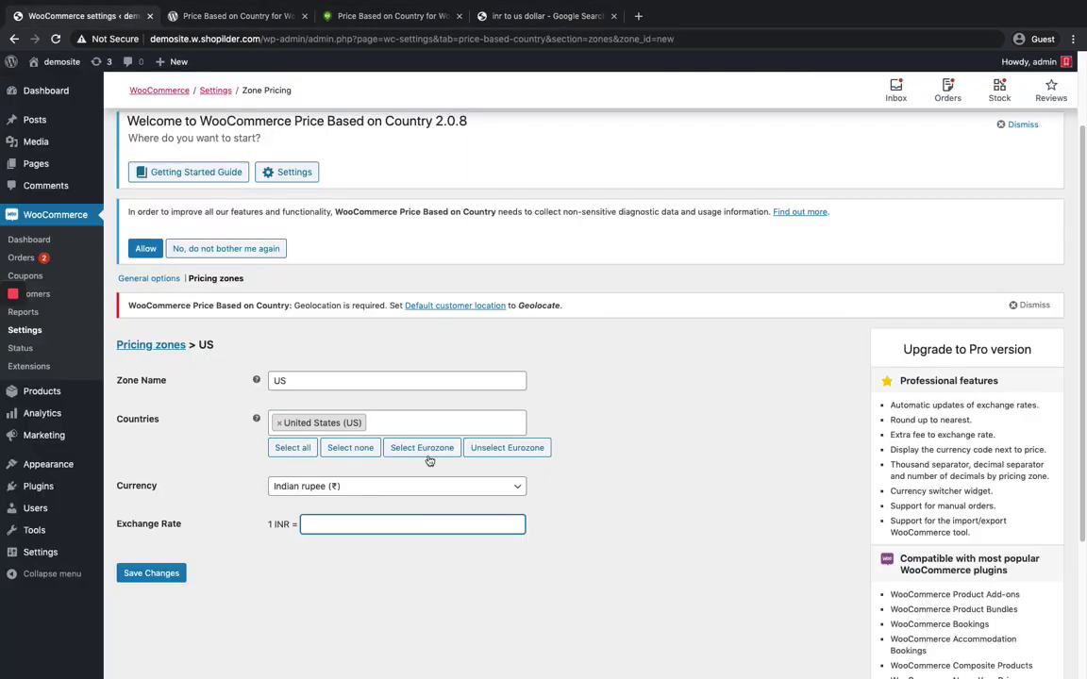
# Save the US zone with exchange rate 0.013 and United States (US) dollar currency.
pyautogui.write('0.013')
pyautogui.click(150, 573)
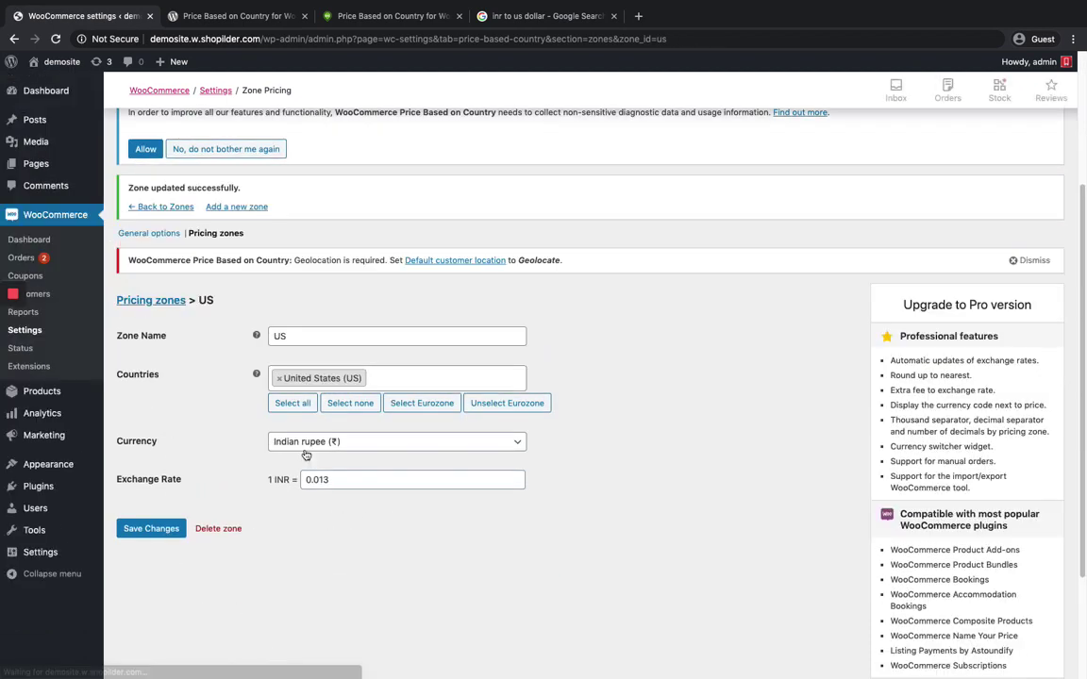
pyautogui.click(311, 442)
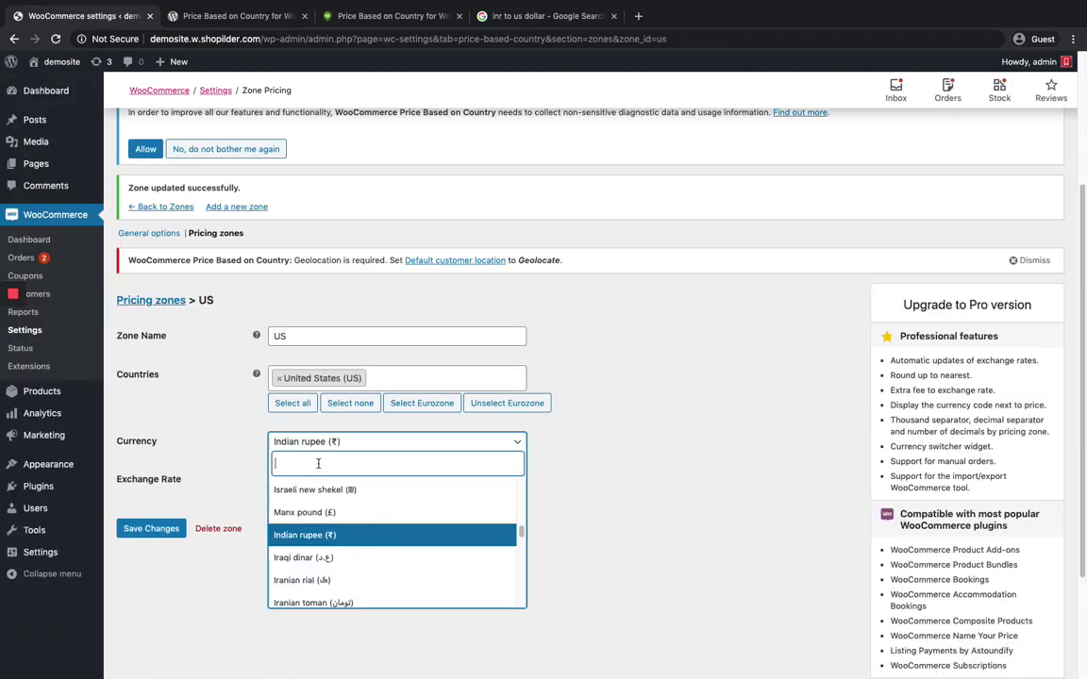
pyautogui.write('us')
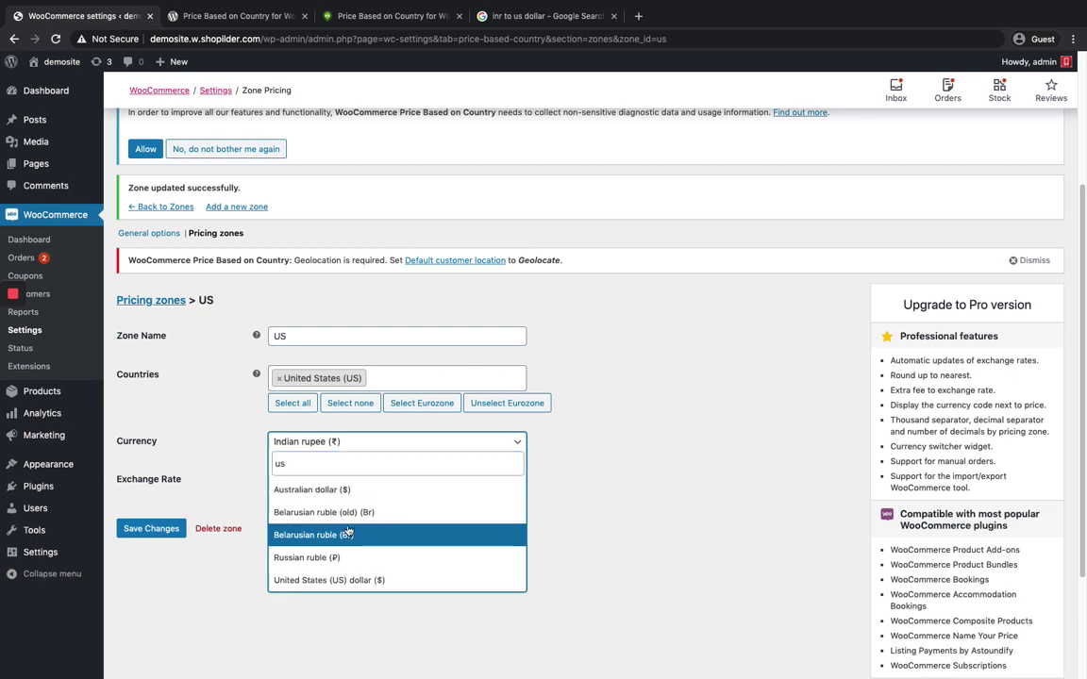
pyautogui.click(329, 579)
pyautogui.click(146, 529)
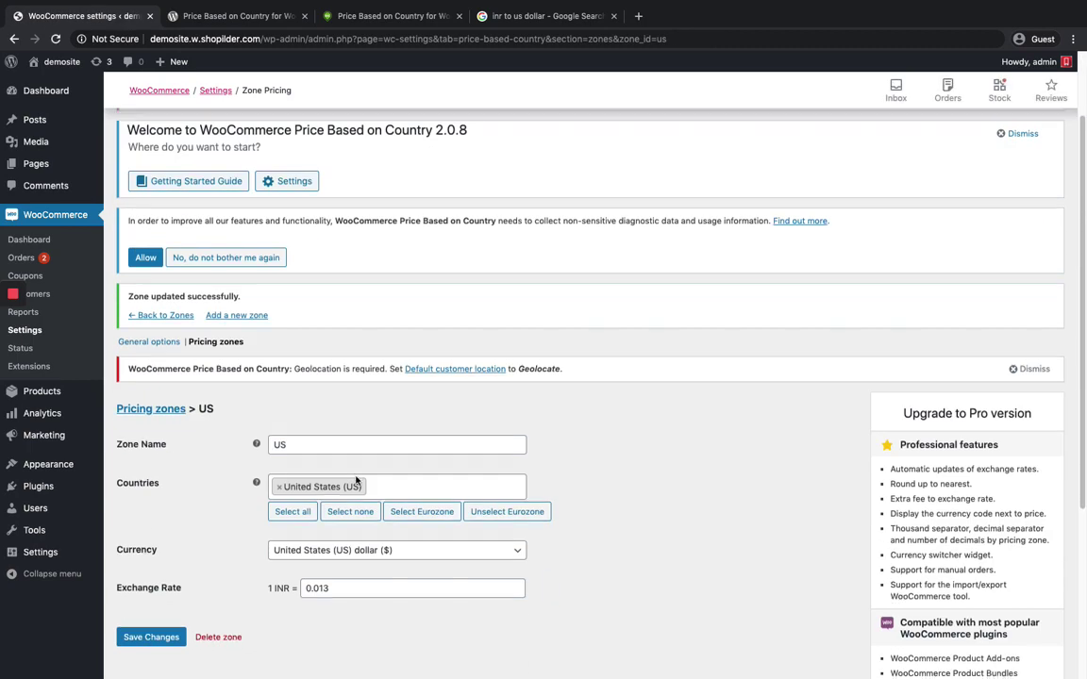
pyautogui.scroll(-3, 359, 479)
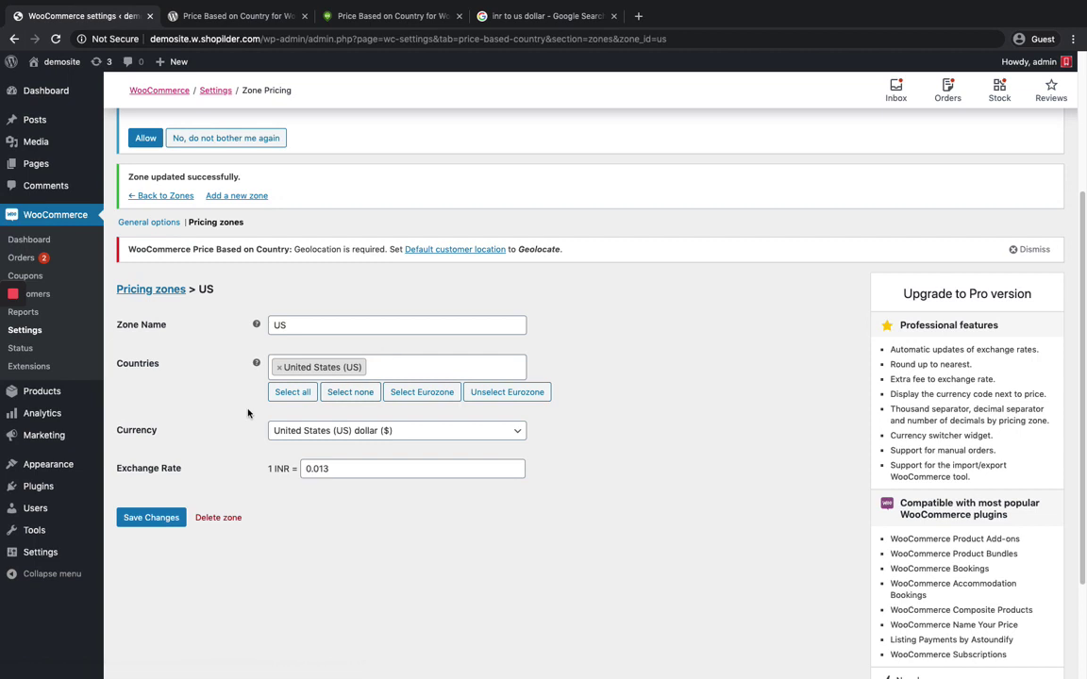
# Open the Default customer location link in a new tab.
pyautogui.moveTo(13, 321)
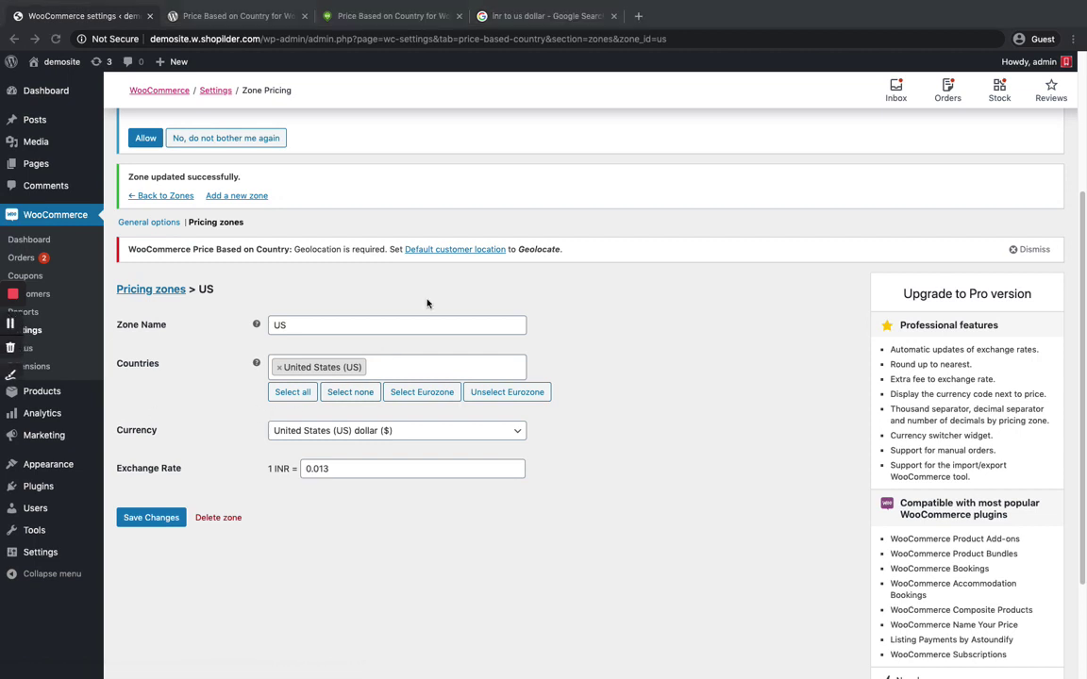
pyautogui.scroll(-1, 401, 196)
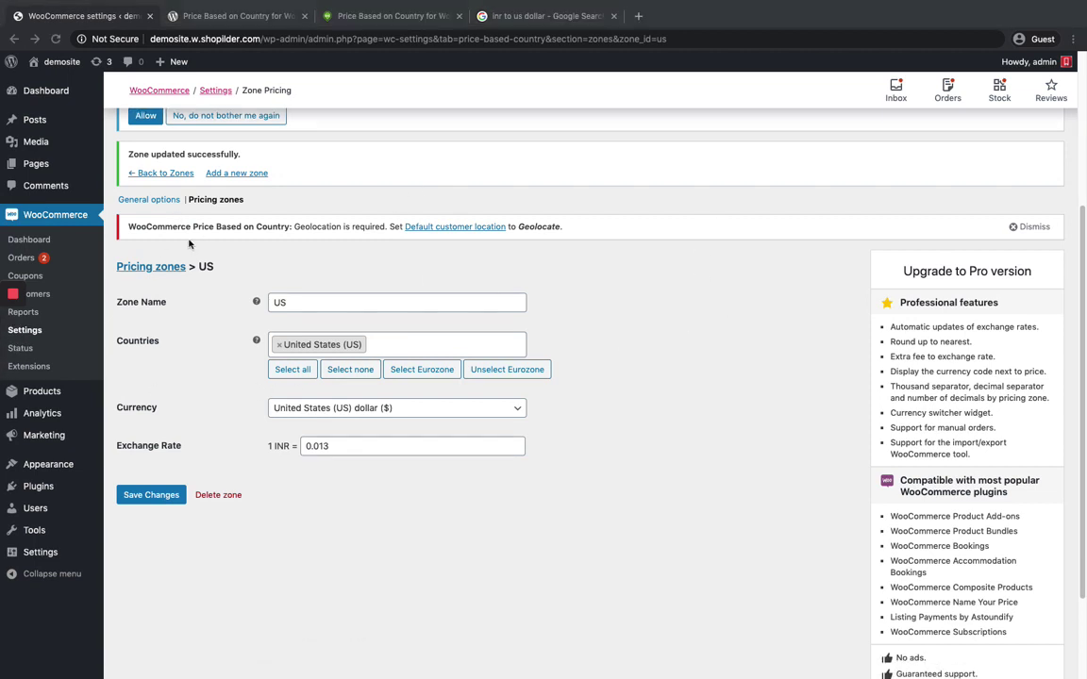
pyautogui.rightClick(466, 229)
pyautogui.press('Escape')
pyautogui.rightClick(471, 228)
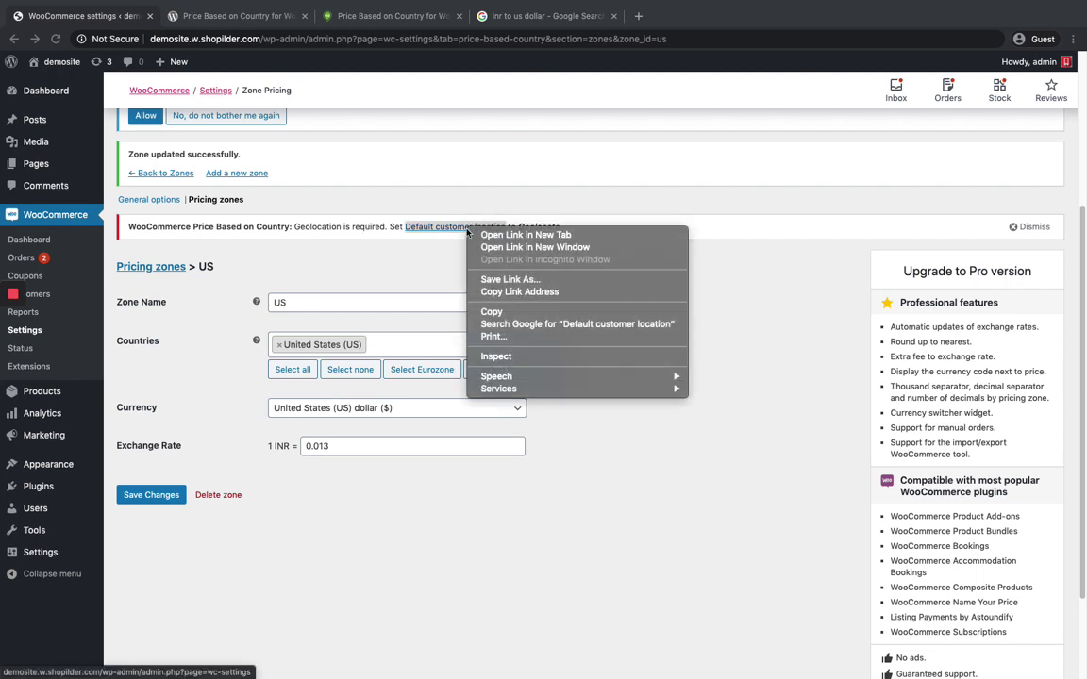
pyautogui.press('Escape')
pyautogui.rightClick(480, 232)
pyautogui.press('Escape')
pyautogui.rightClick(481, 230)
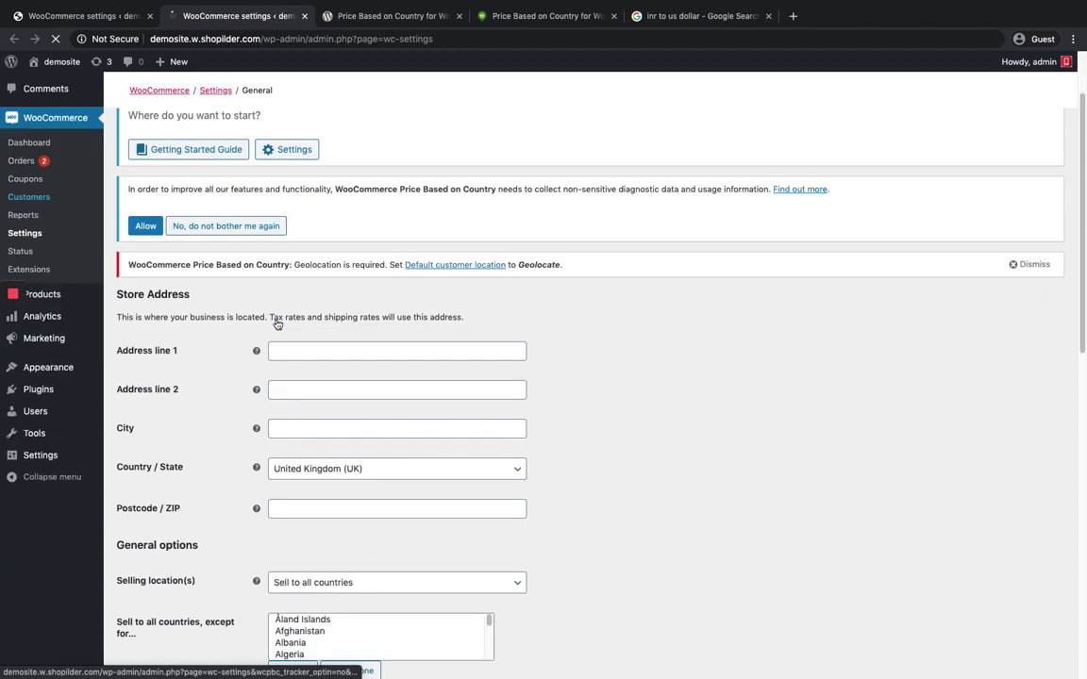
# Set Default customer location to Geolocate and save the general settings.
pyautogui.scroll(-3, 276, 323)
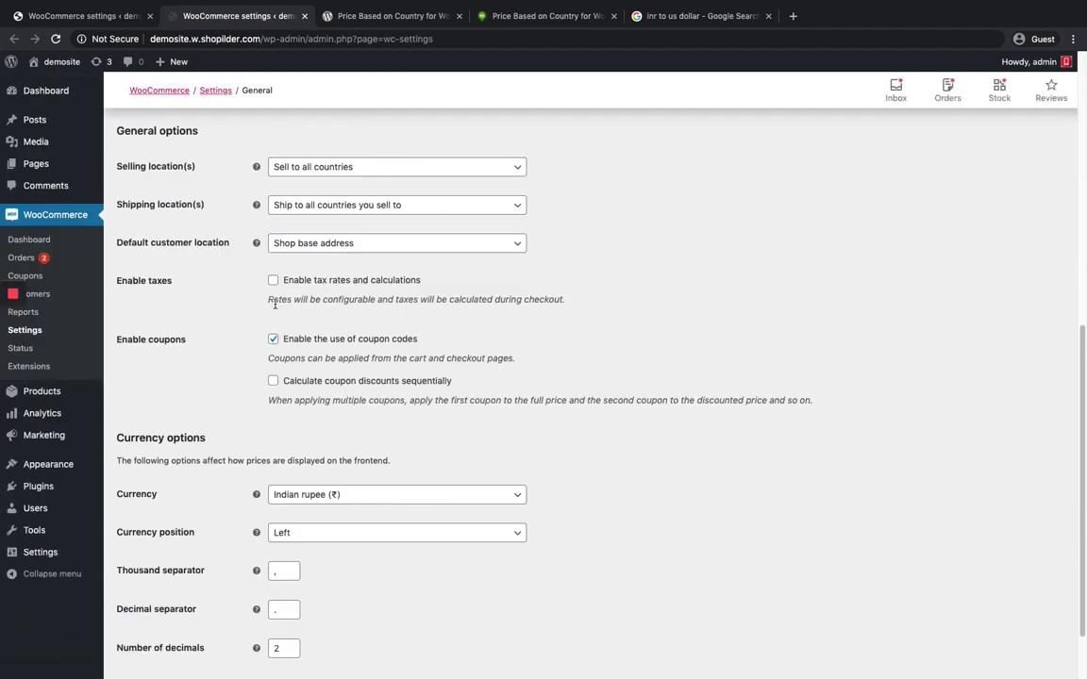
pyautogui.scroll(-1, 274, 303)
pyautogui.scroll(2, 275, 304)
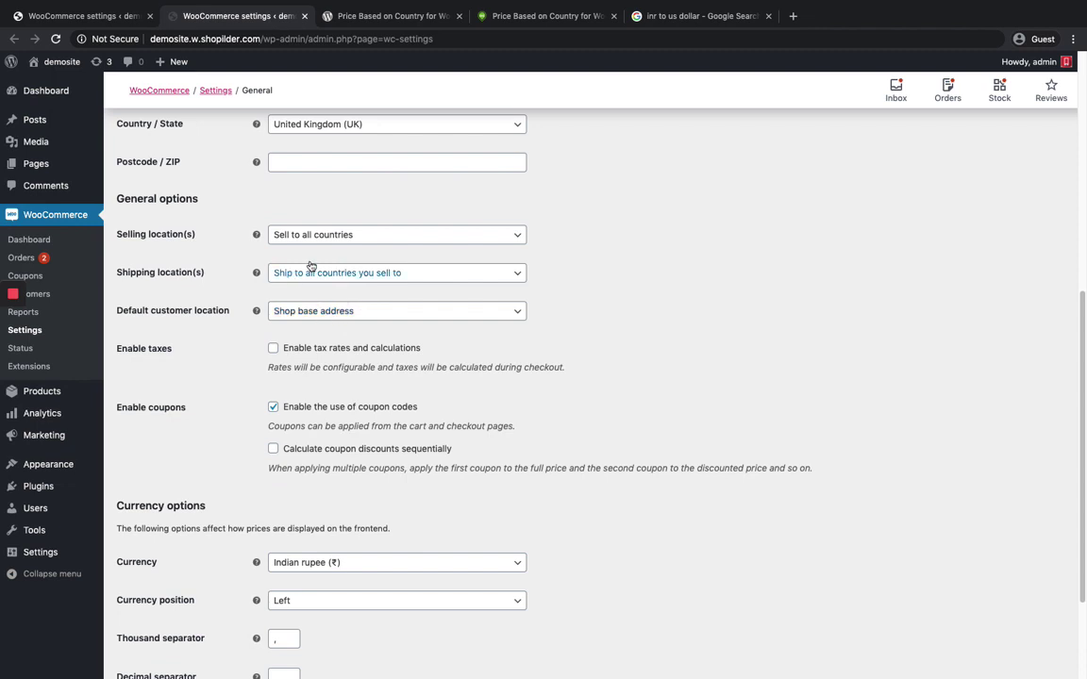
pyautogui.moveTo(22, 300)
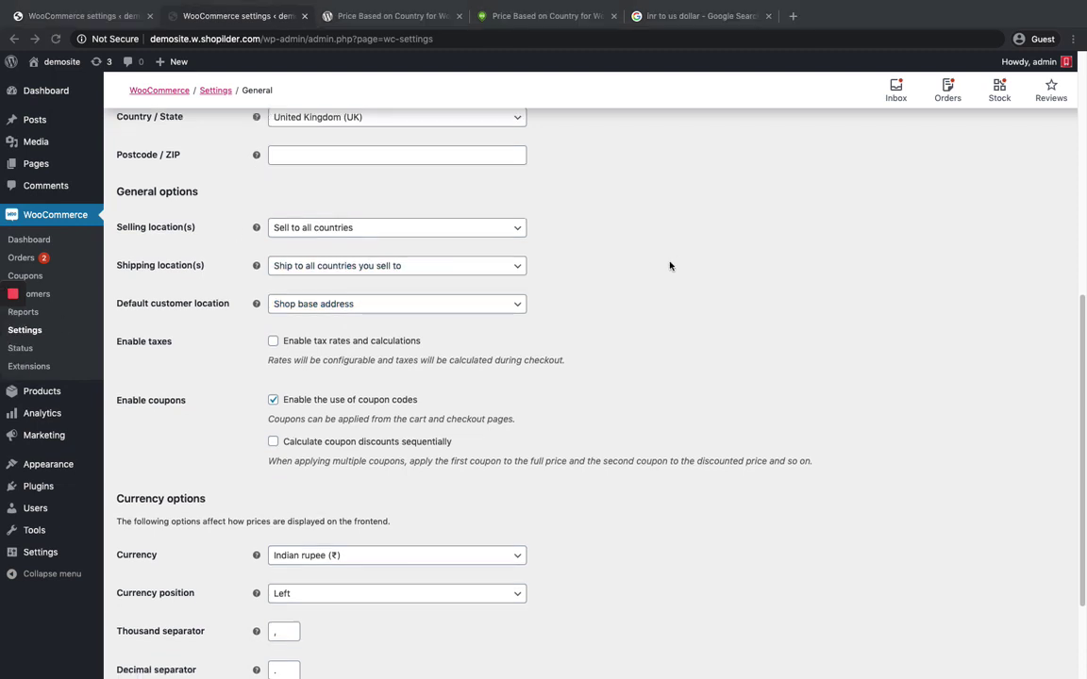
pyautogui.scroll(-1, 603, 241)
pyautogui.click(430, 203)
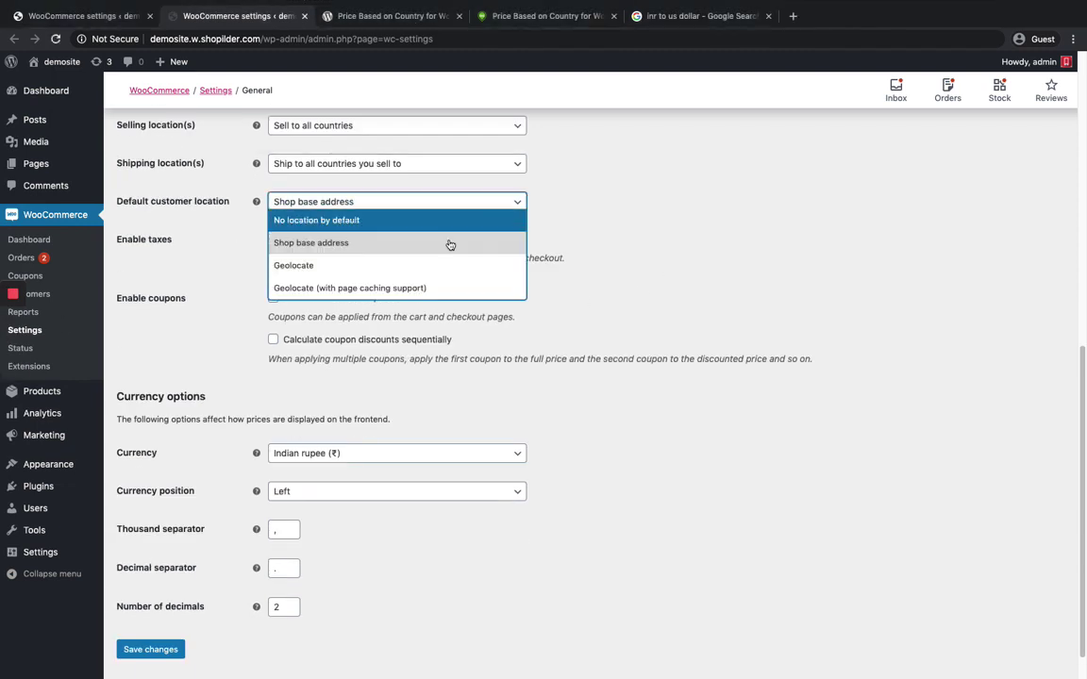
pyautogui.click(327, 268)
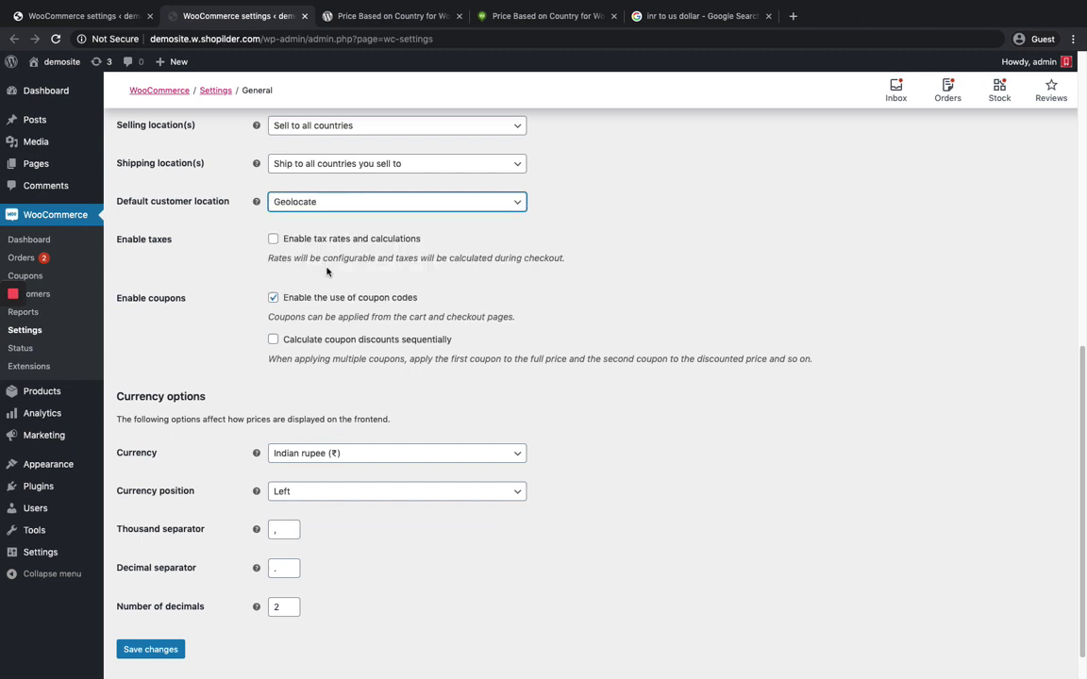
pyautogui.click(162, 653)
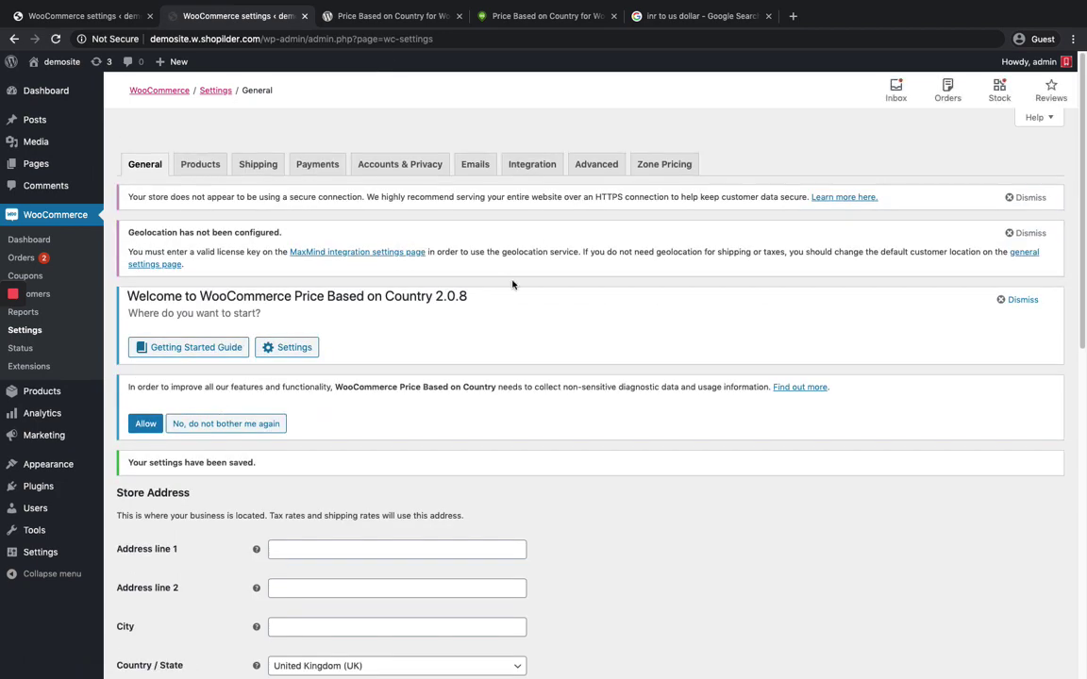
pyautogui.scroll(-3, 513, 284)
# Show the Zone Pricing zones list and select the site's base address in the URL bar.
pyautogui.scroll(3, 512, 284)
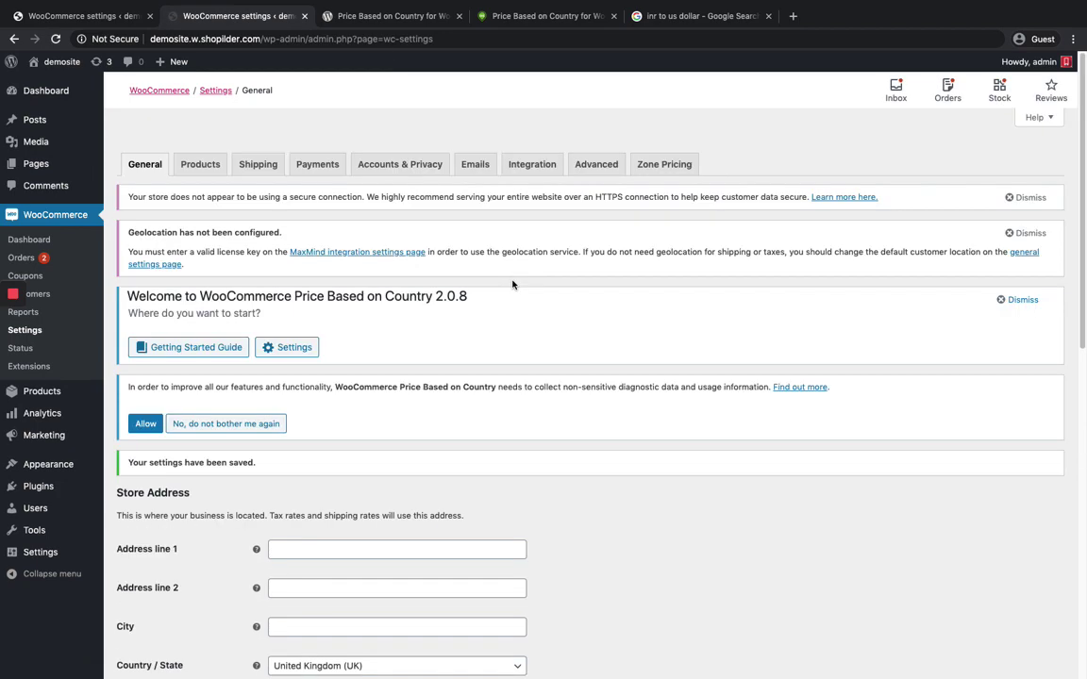
pyautogui.click(663, 165)
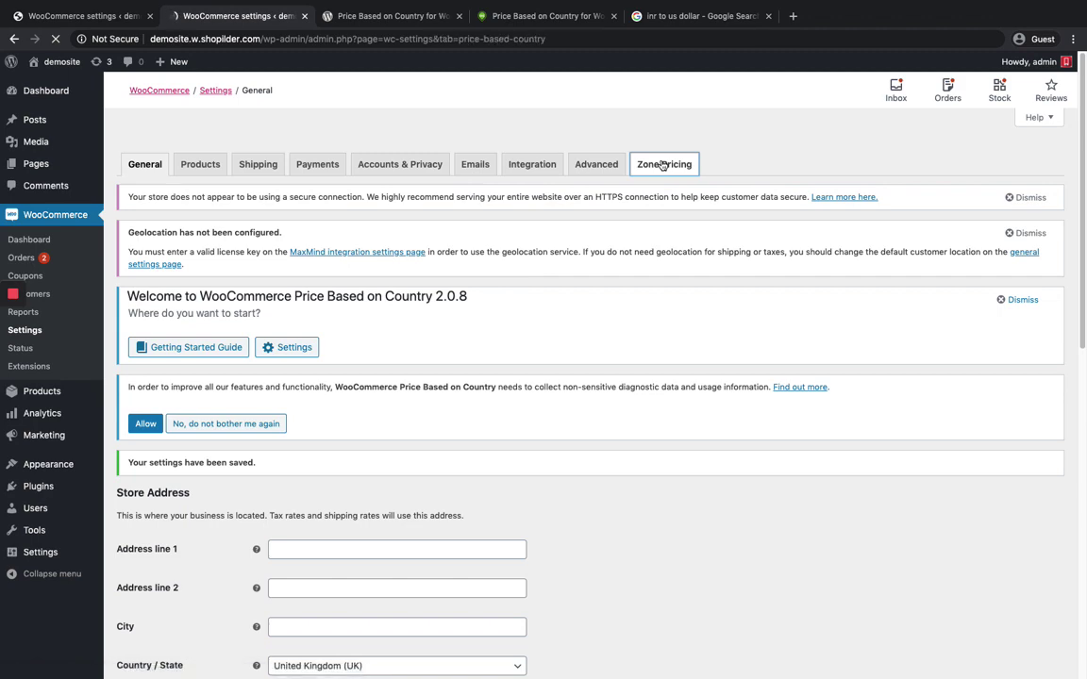
pyautogui.scroll(-2, 479, 318)
pyautogui.scroll(-3, 481, 313)
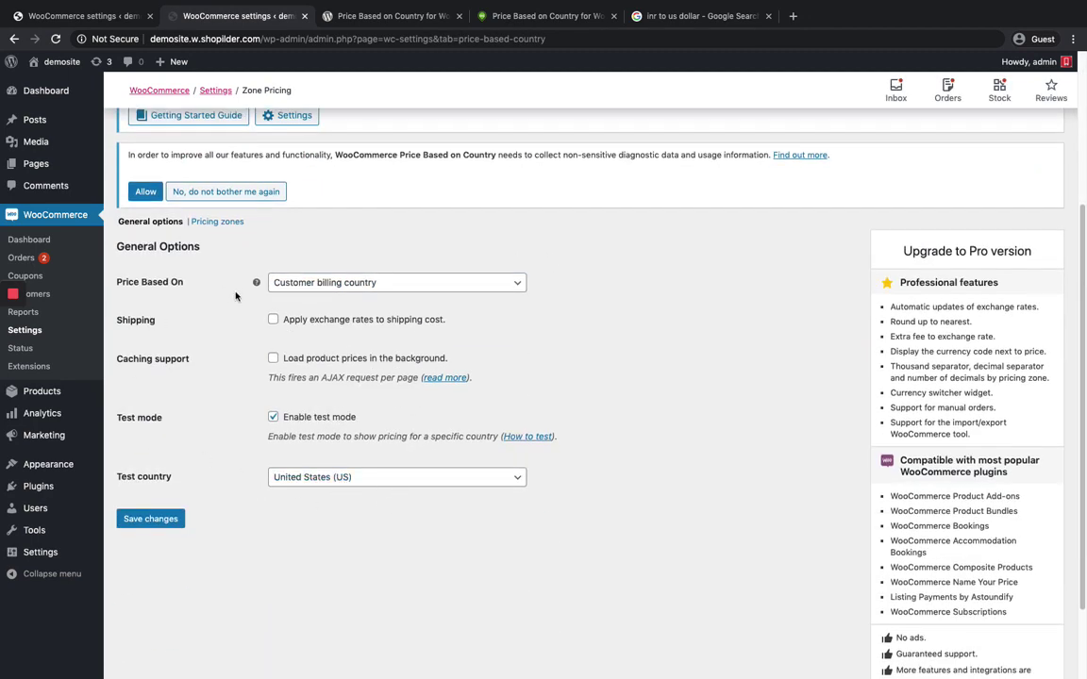
pyautogui.click(237, 221)
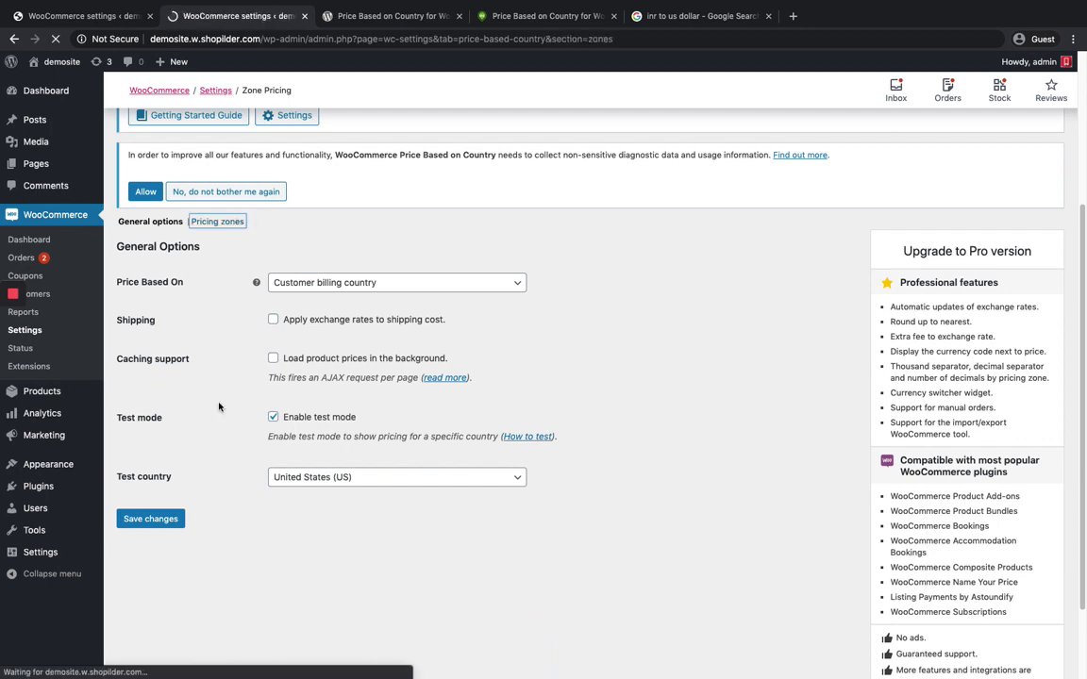
pyautogui.scroll(-5, 300, 362)
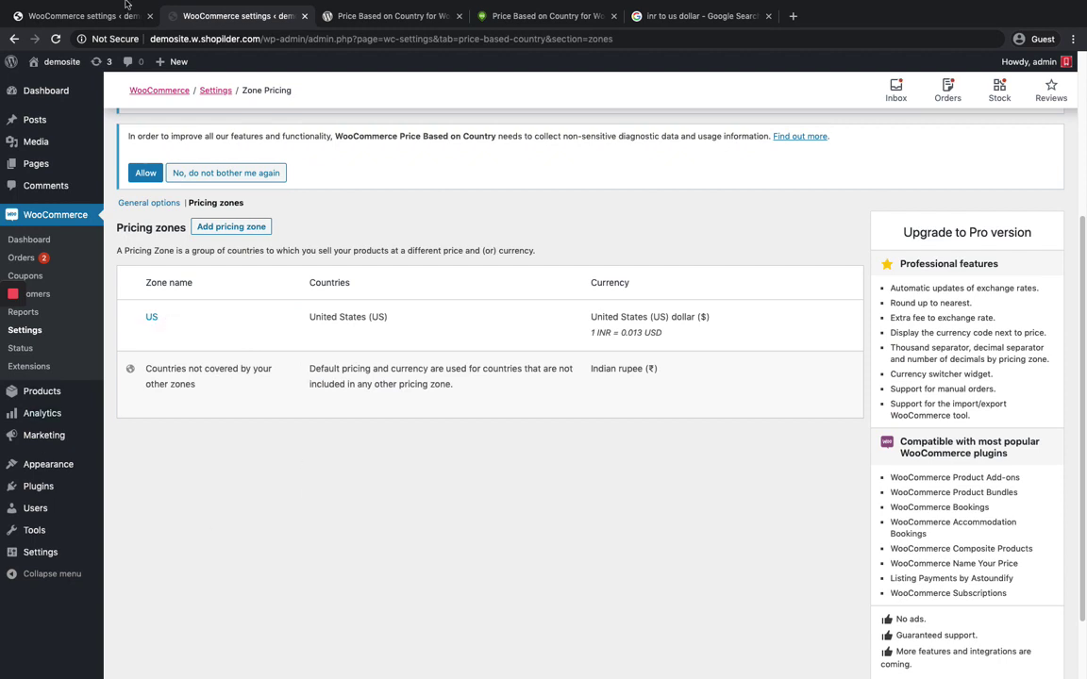
pyautogui.moveTo(263, 39); pyautogui.dragTo(149, 38)
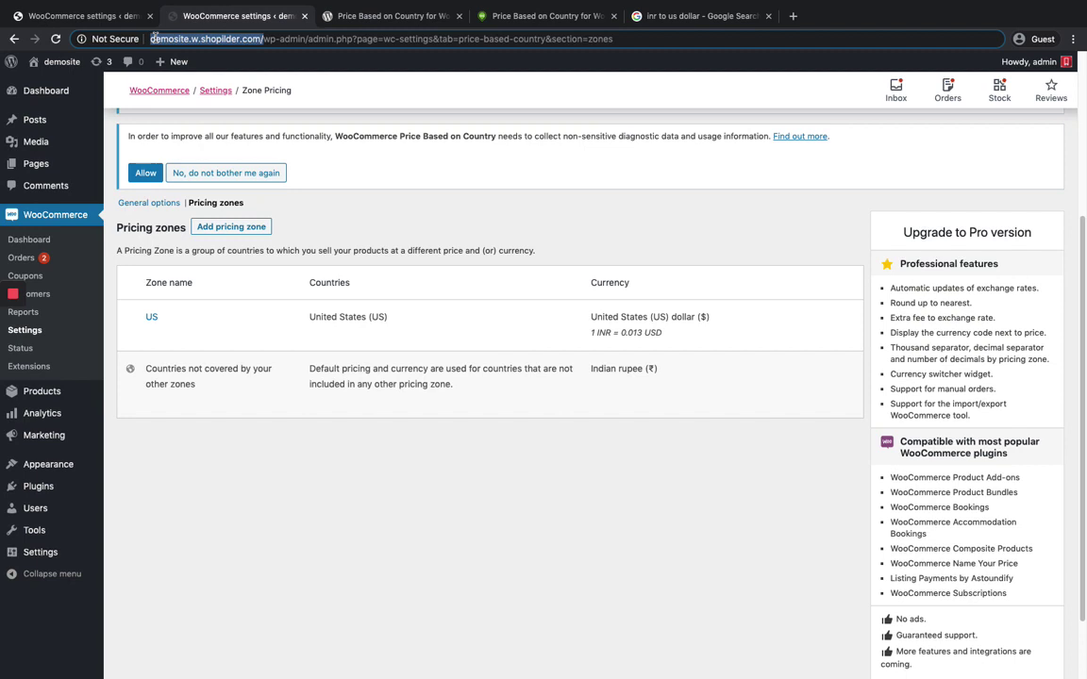
# Open the storefront Shop page in a new tab, then return to the US zone settings.
pyautogui.moveTo(56, 62)
pyautogui.rightClick(54, 84)
pyautogui.click(83, 87)
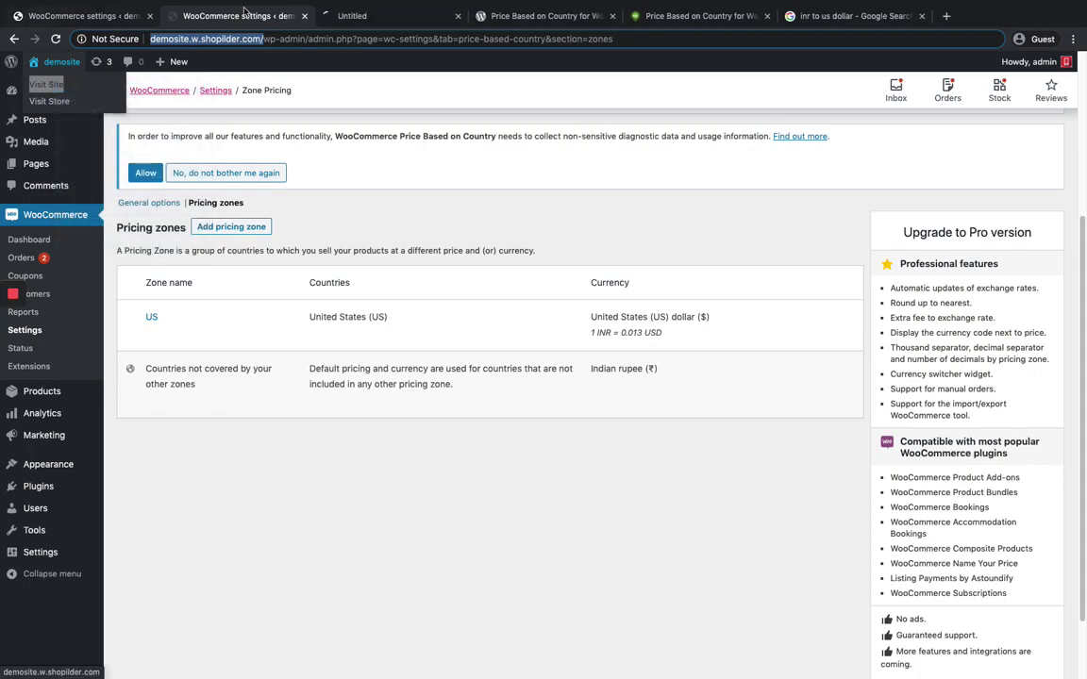
pyautogui.click(382, 16)
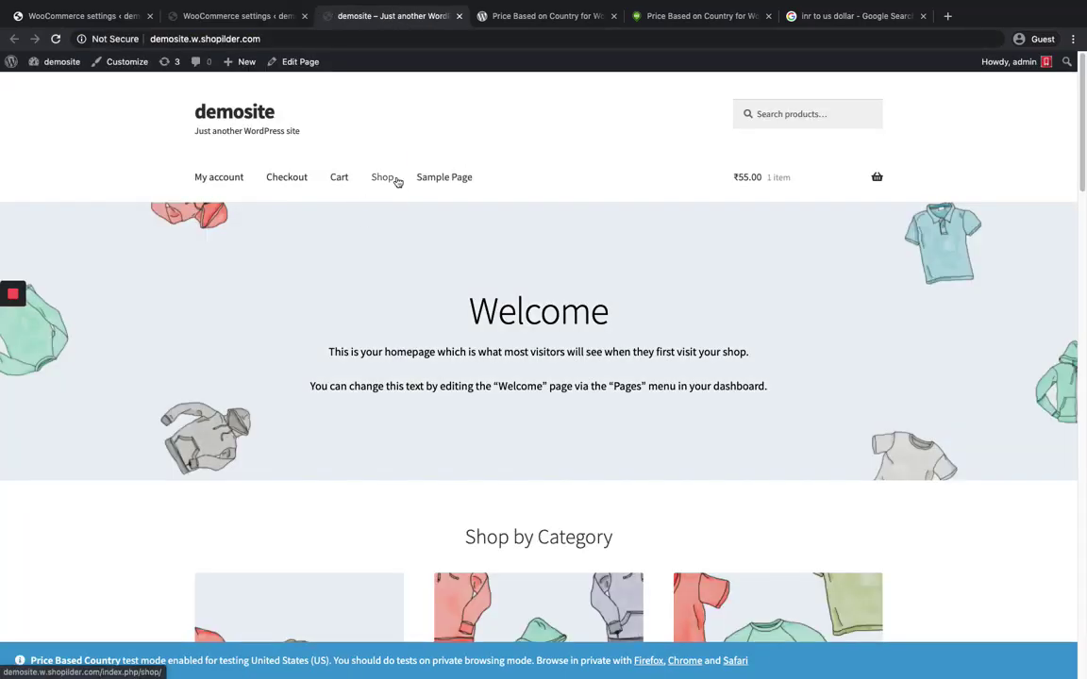
pyautogui.click(396, 180)
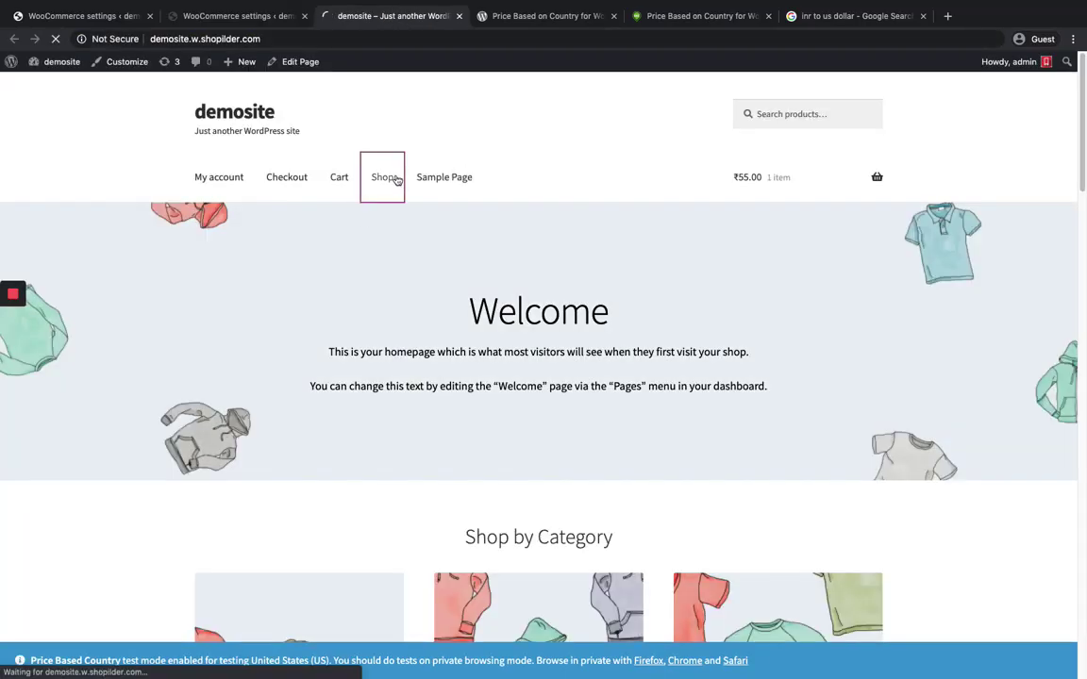
pyautogui.scroll(-5, 415, 226)
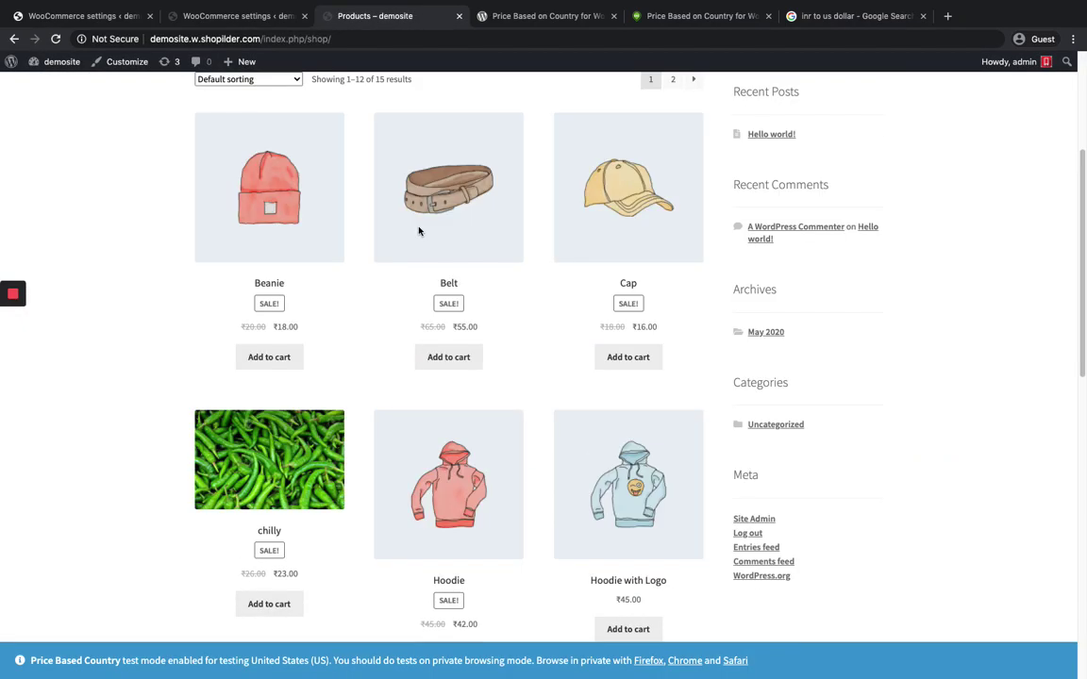
pyautogui.click(108, 17)
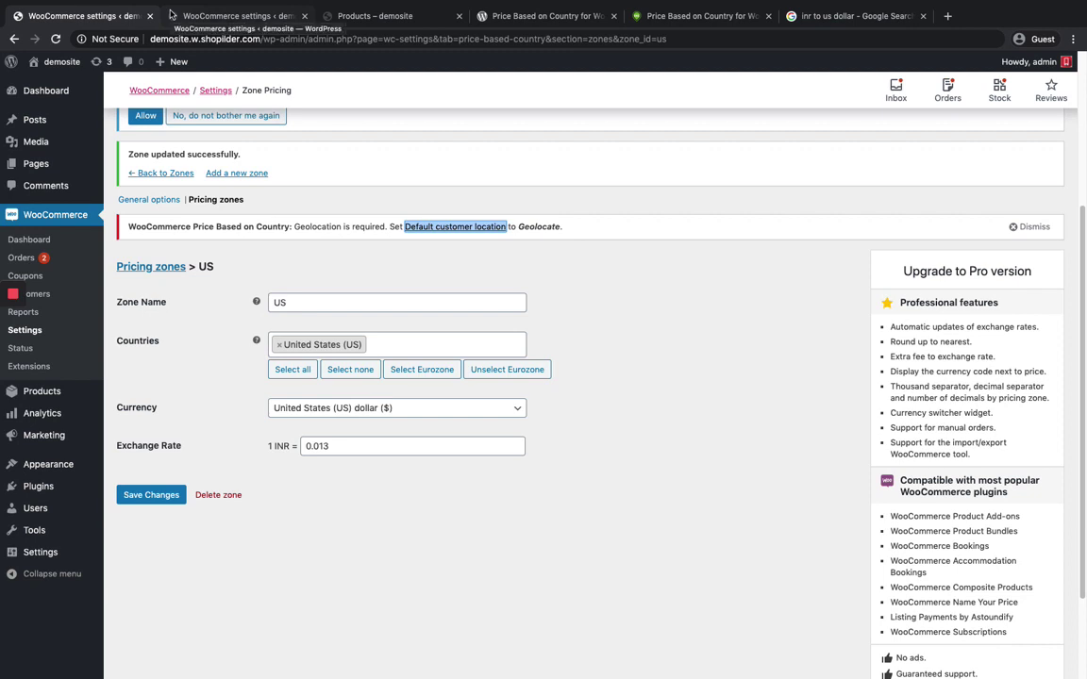
# Load the demosite storefront homepage in a Safari private window.
pyautogui.press('super+Tab')
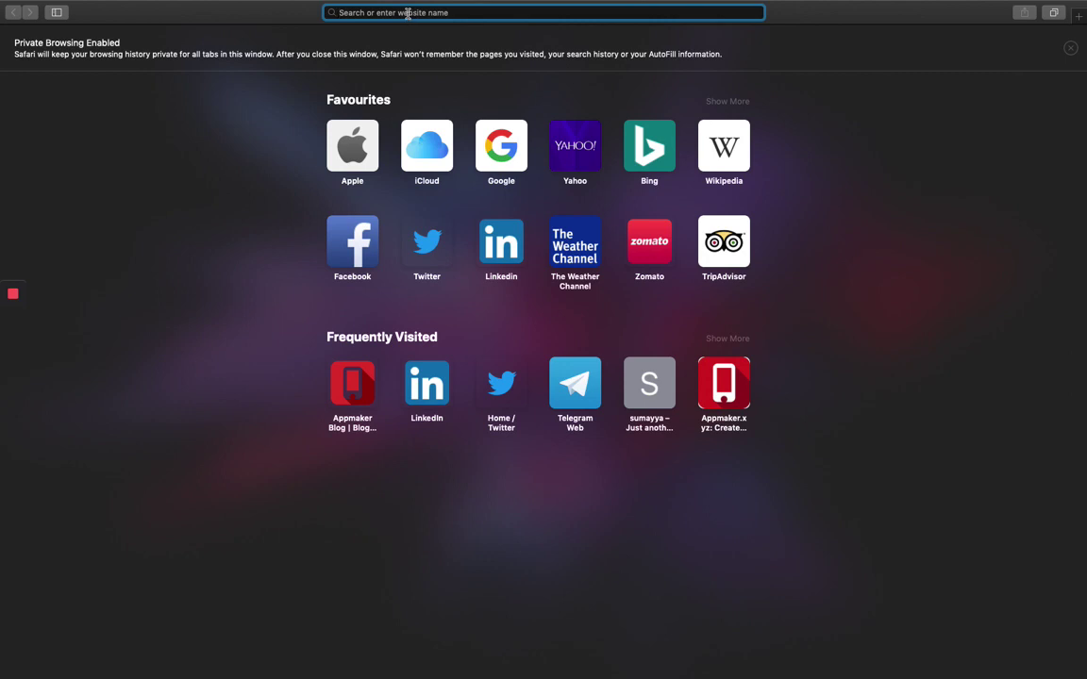
pyautogui.write('http://demosite.wshopilder.com/')
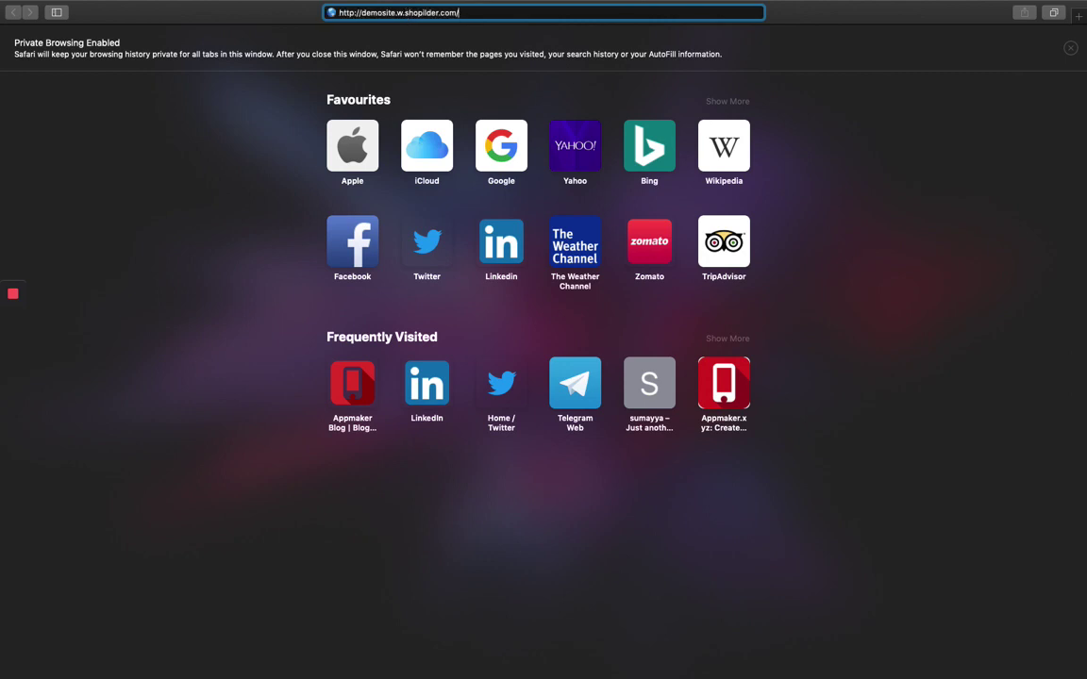
pyautogui.press('Return')
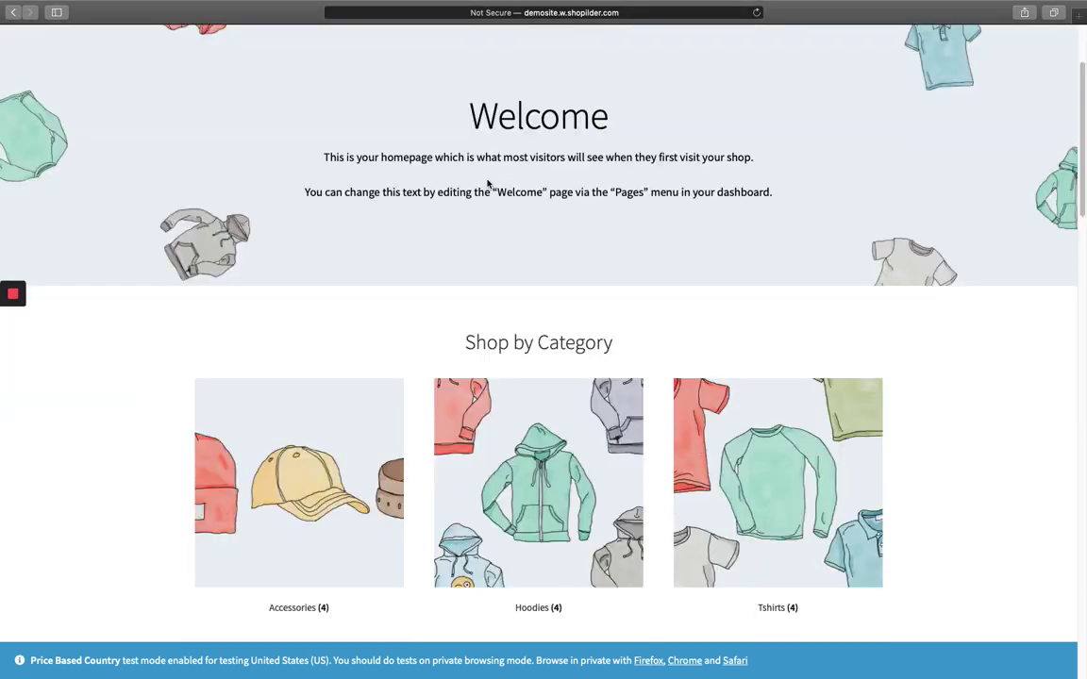
pyautogui.scroll(3, 495, 170)
pyautogui.scroll(-5, 500, 163)
pyautogui.scroll(5, 500, 160)
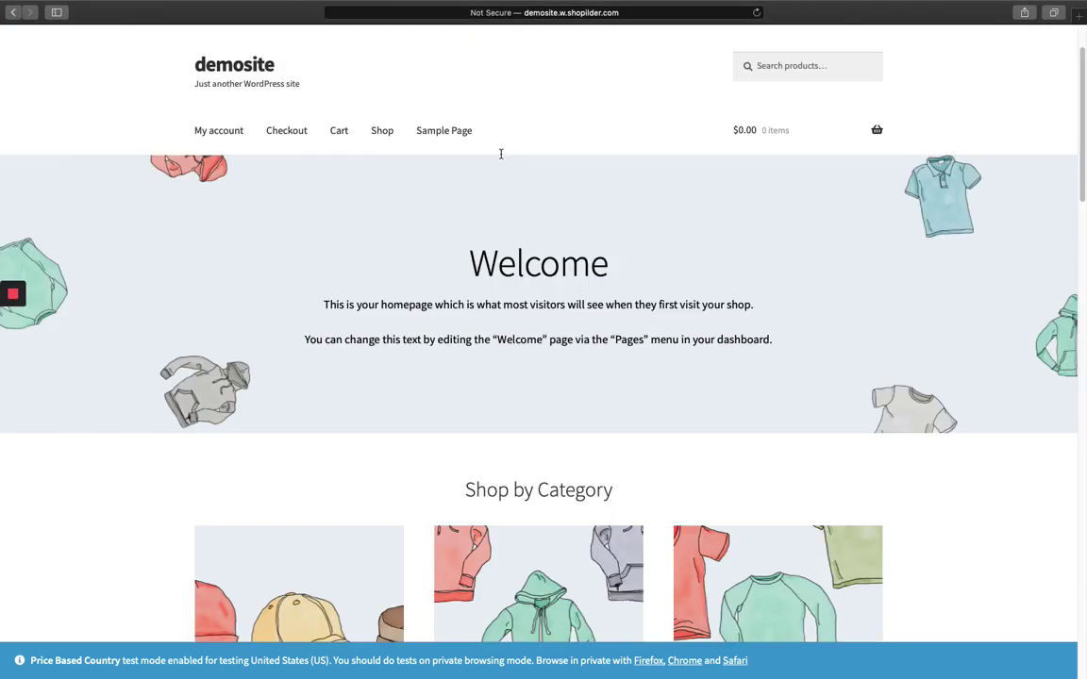
# Review the Shop page's US-dollar sale prices, e.g. Beanie at $0.23, then return to Zone Pricing.
pyautogui.click(385, 133)
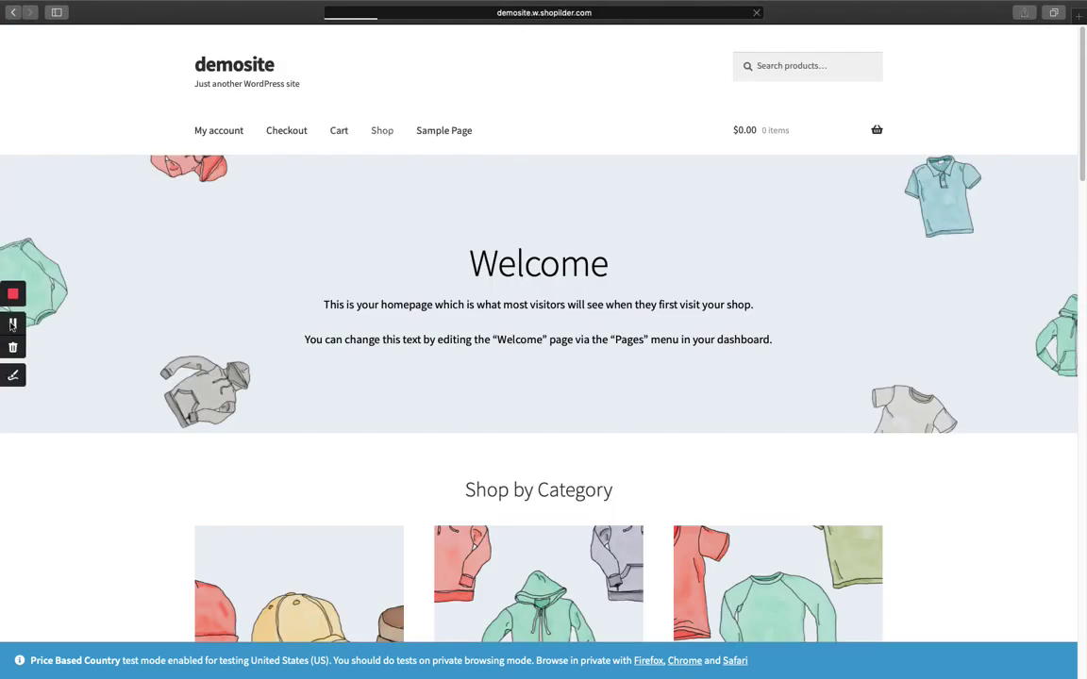
pyautogui.scroll(-2, 310, 279)
pyautogui.scroll(2, 310, 279)
pyautogui.scroll(-2, 534, 338)
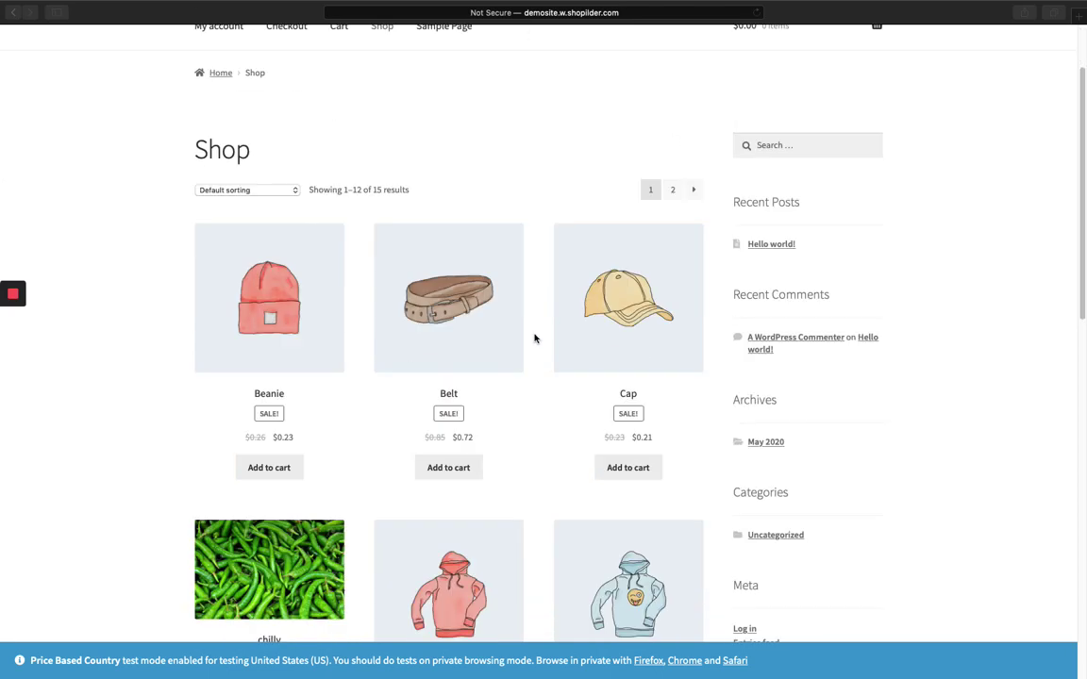
pyautogui.scroll(-1, 269, 321)
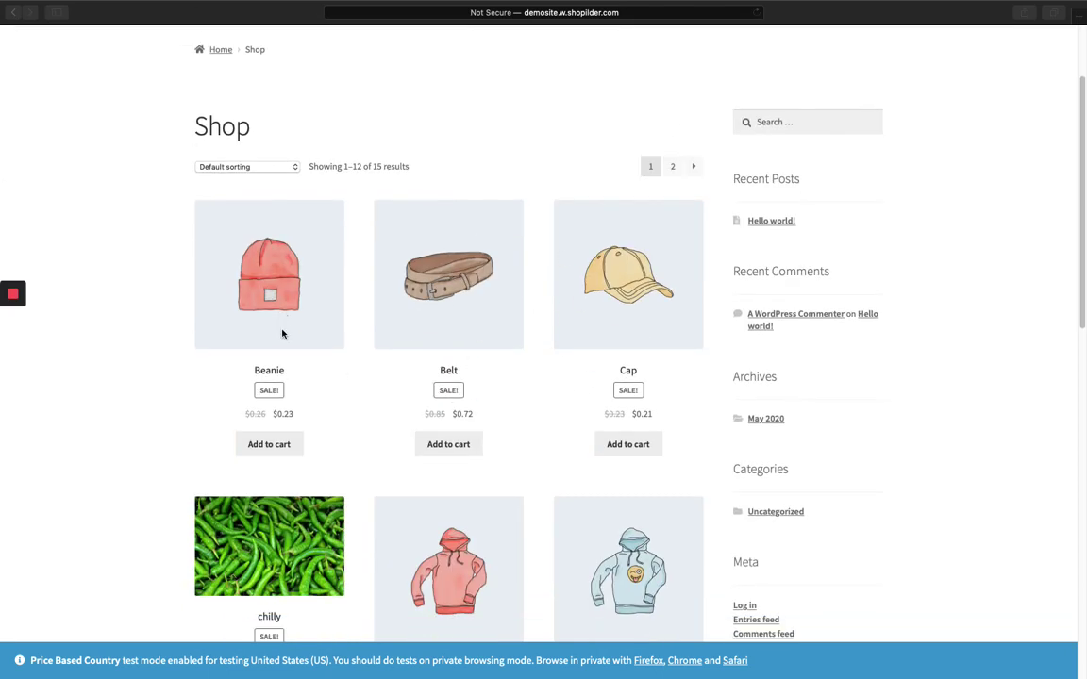
pyautogui.scroll(-1, 302, 330)
pyautogui.scroll(-2, 324, 327)
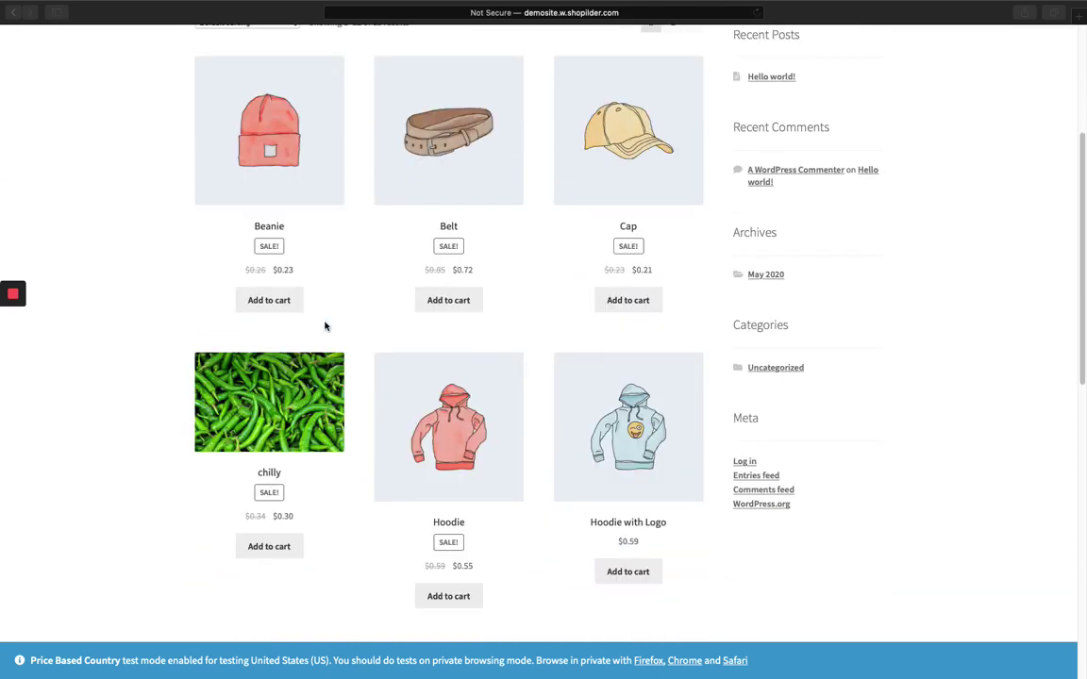
pyautogui.scroll(1, 324, 326)
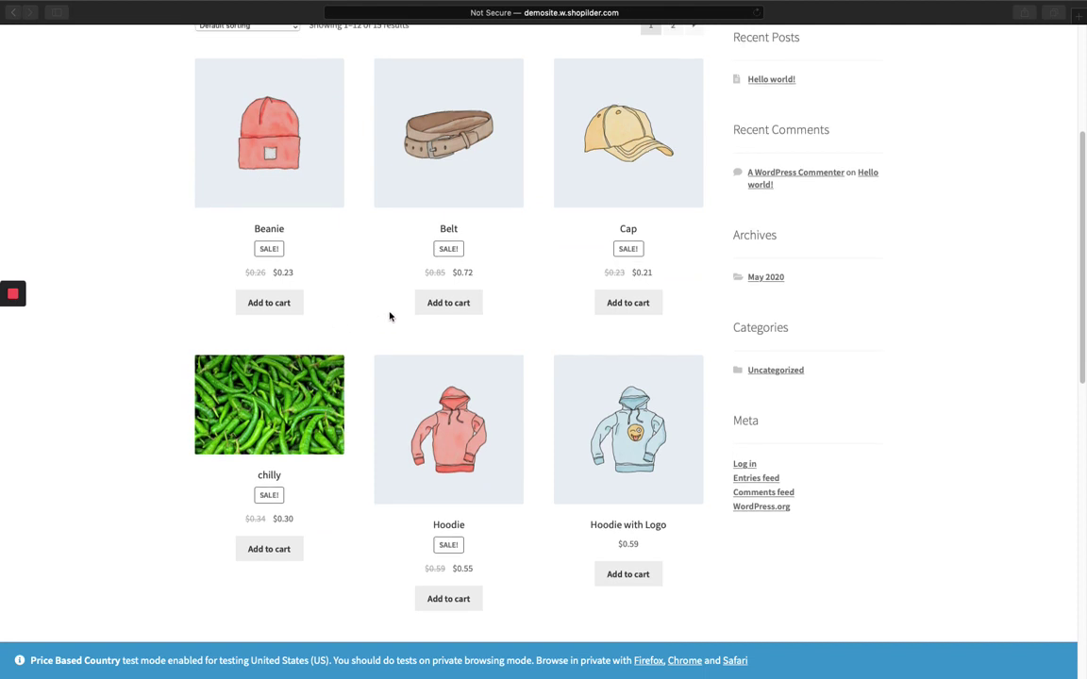
pyautogui.scroll(-6, 389, 316)
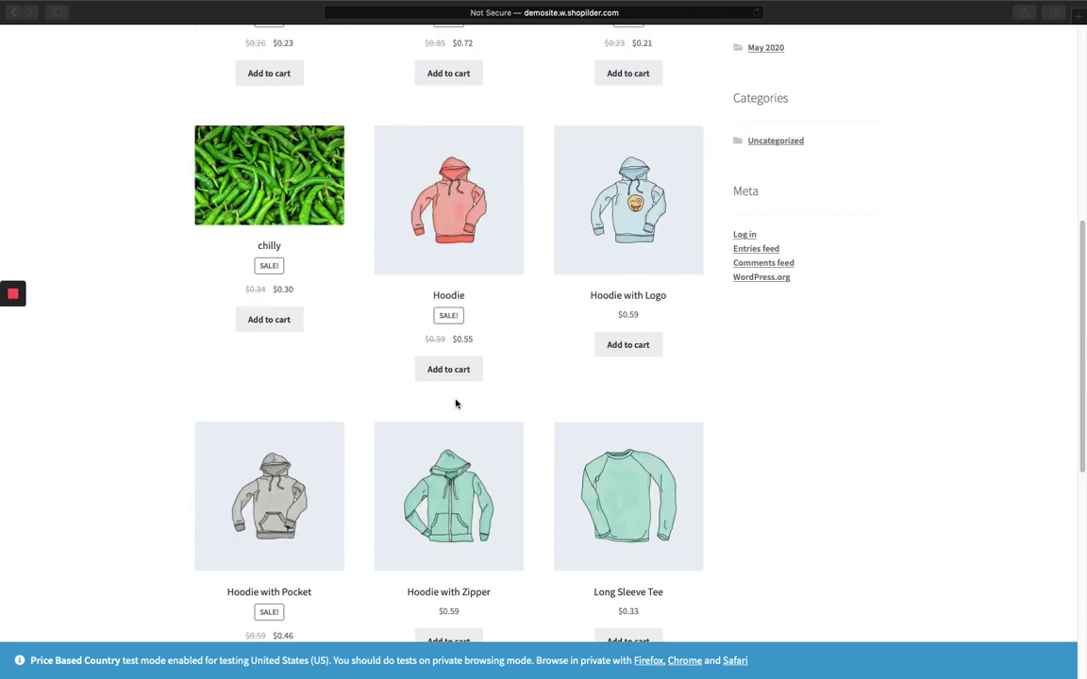
pyautogui.scroll(-2, 447, 397)
pyautogui.scroll(14, 496, 417)
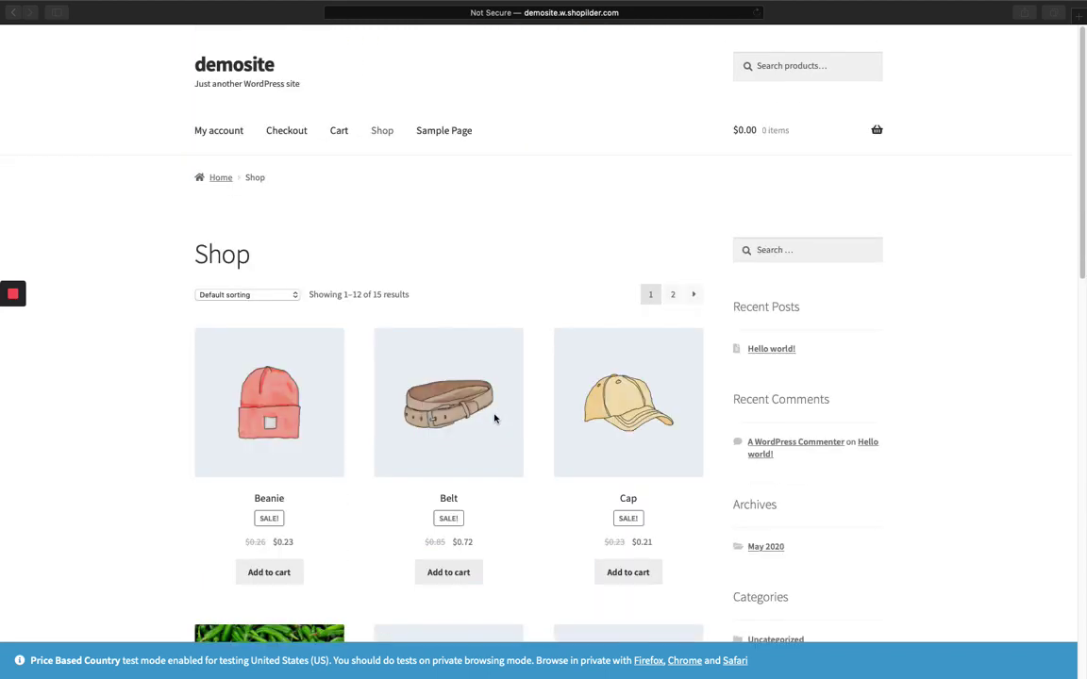
pyautogui.scroll(-10, 495, 418)
pyautogui.scroll(5, 494, 417)
pyautogui.scroll(-10, 488, 396)
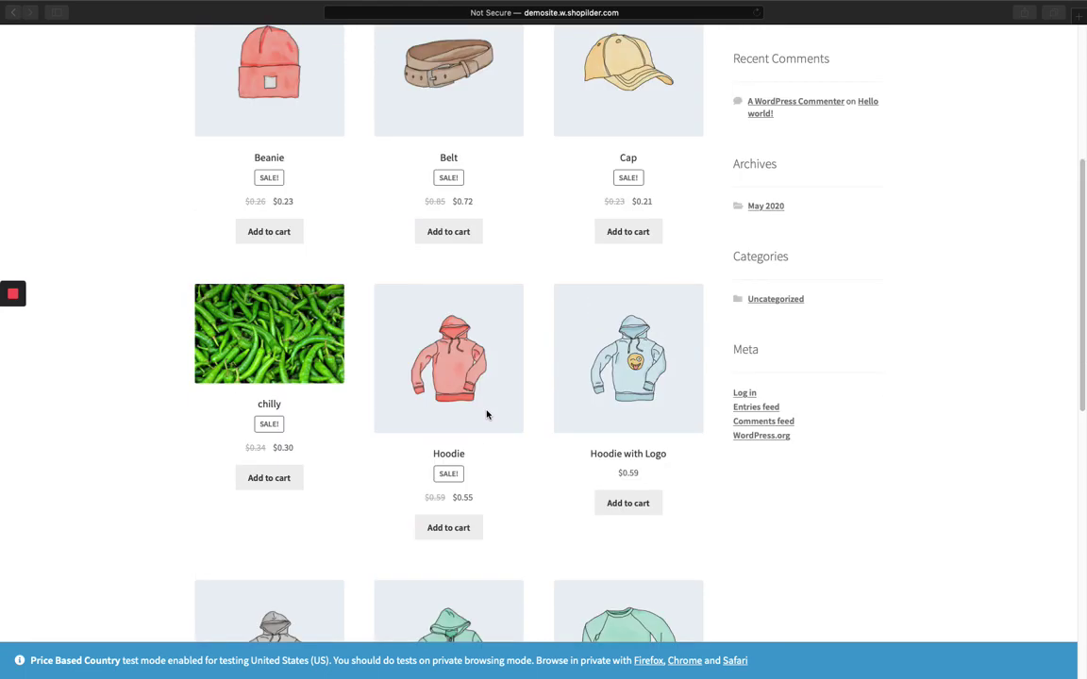
pyautogui.scroll(5, 486, 415)
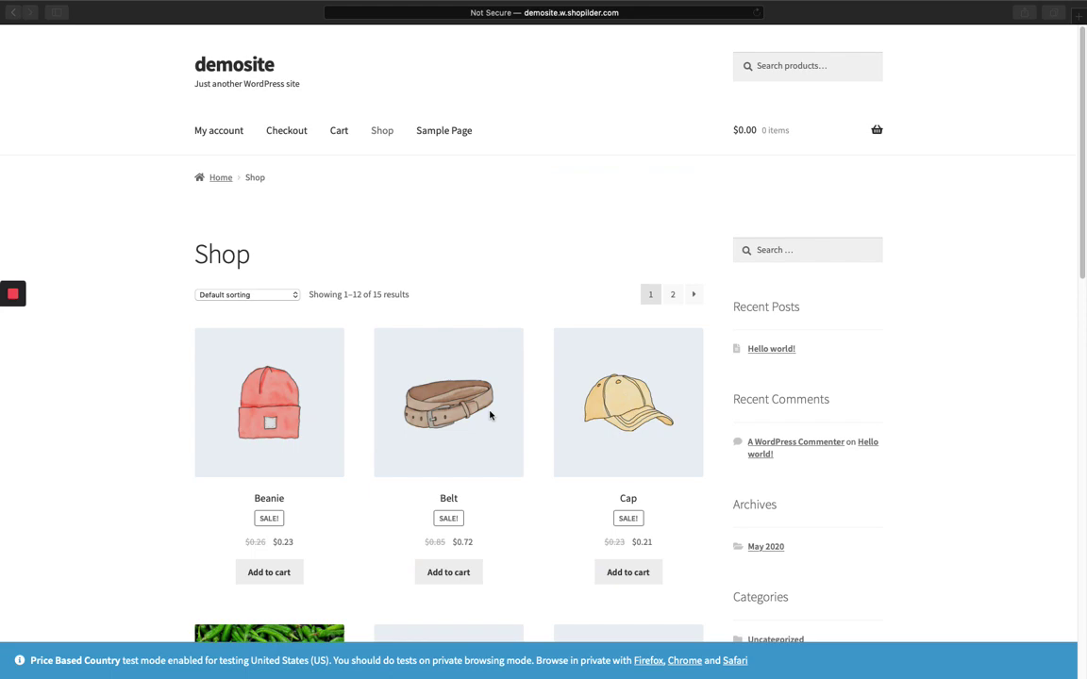
pyautogui.press('super+Tab')
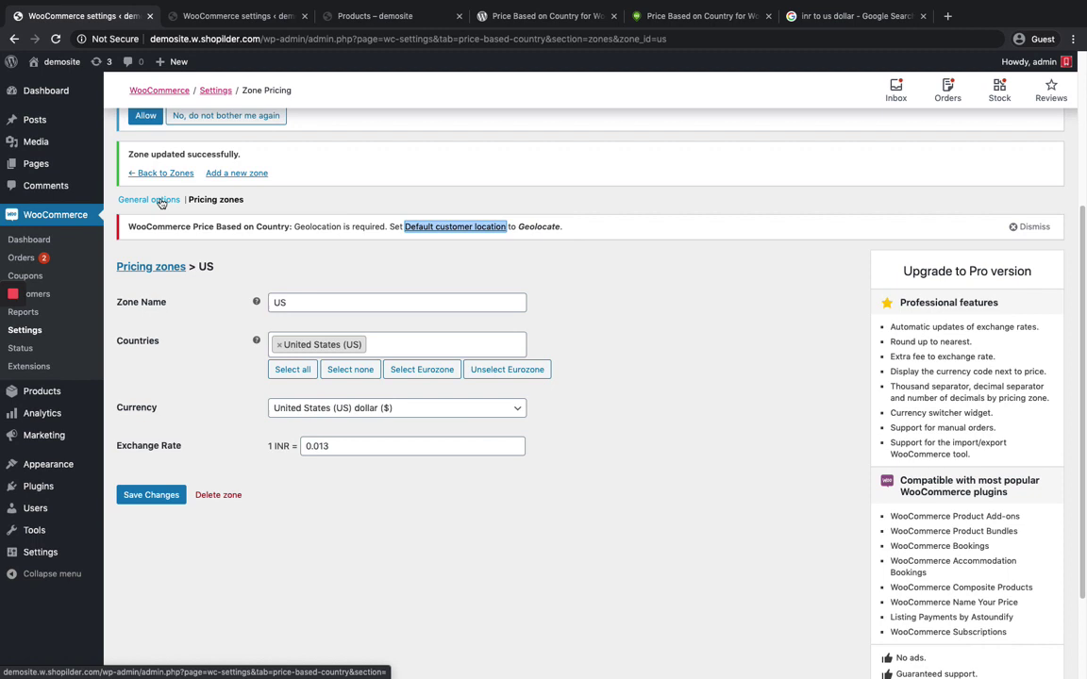
# Add a new pricing zone named UK covering United Kingdom (UK).
pyautogui.click(222, 175)
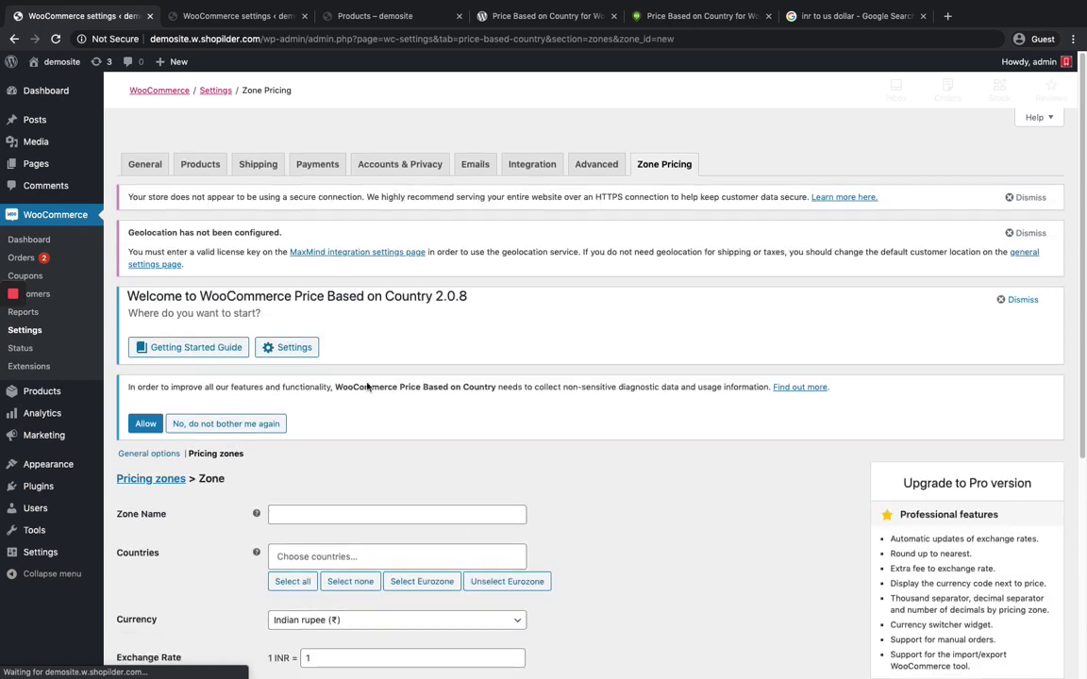
pyautogui.scroll(-3, 356, 394)
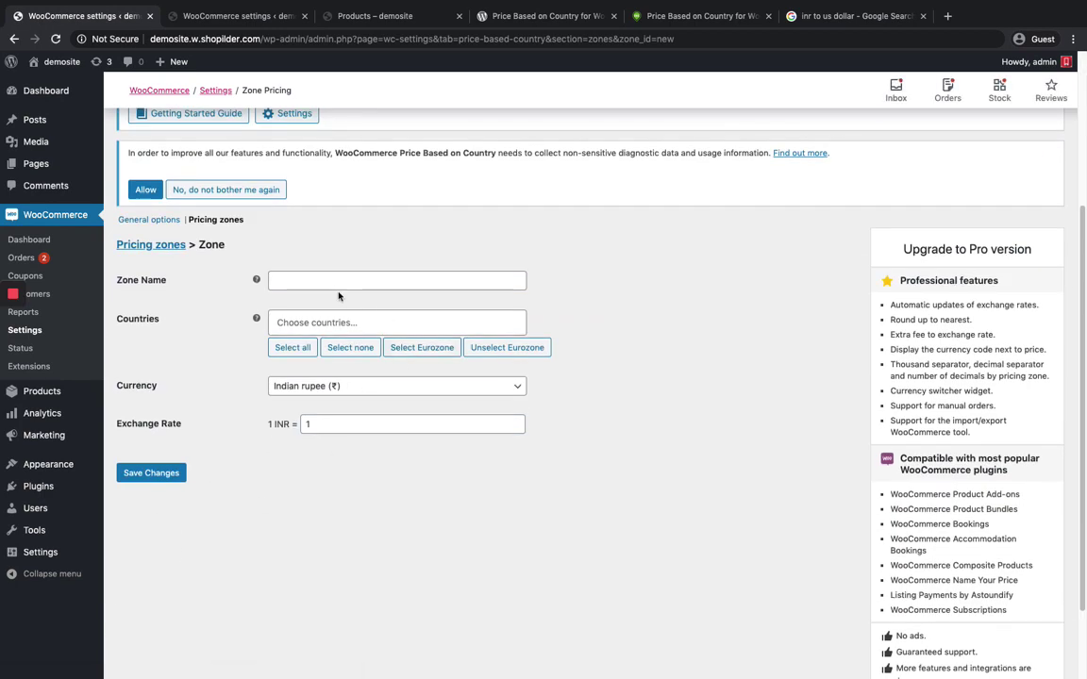
pyautogui.click(314, 280)
pyautogui.write('UK')
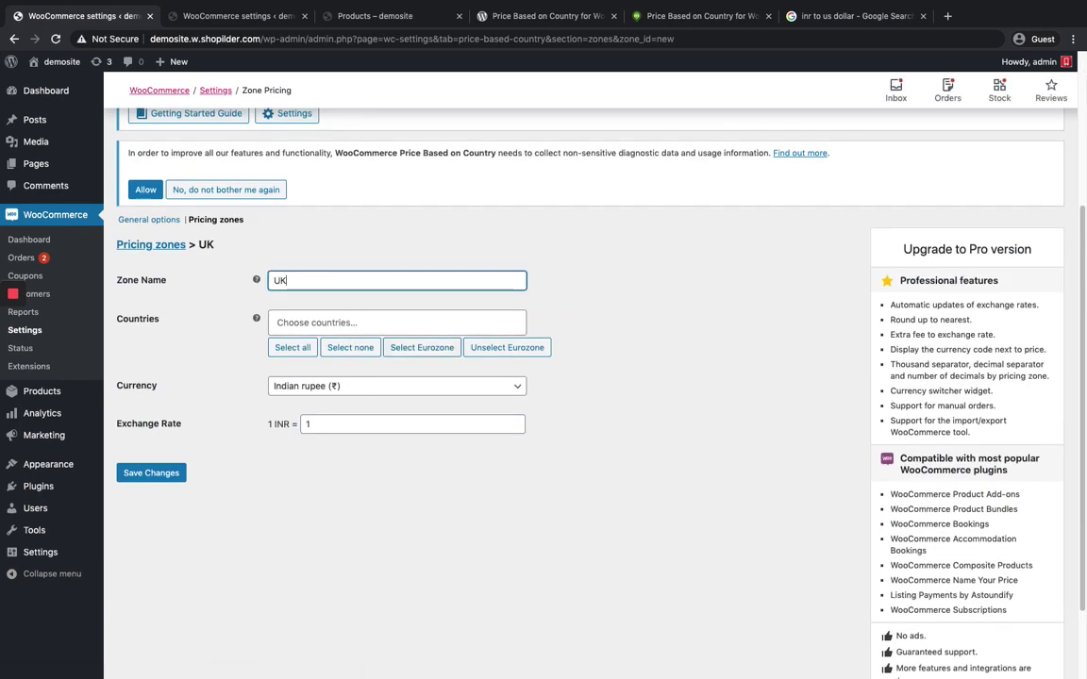
pyautogui.click(295, 324)
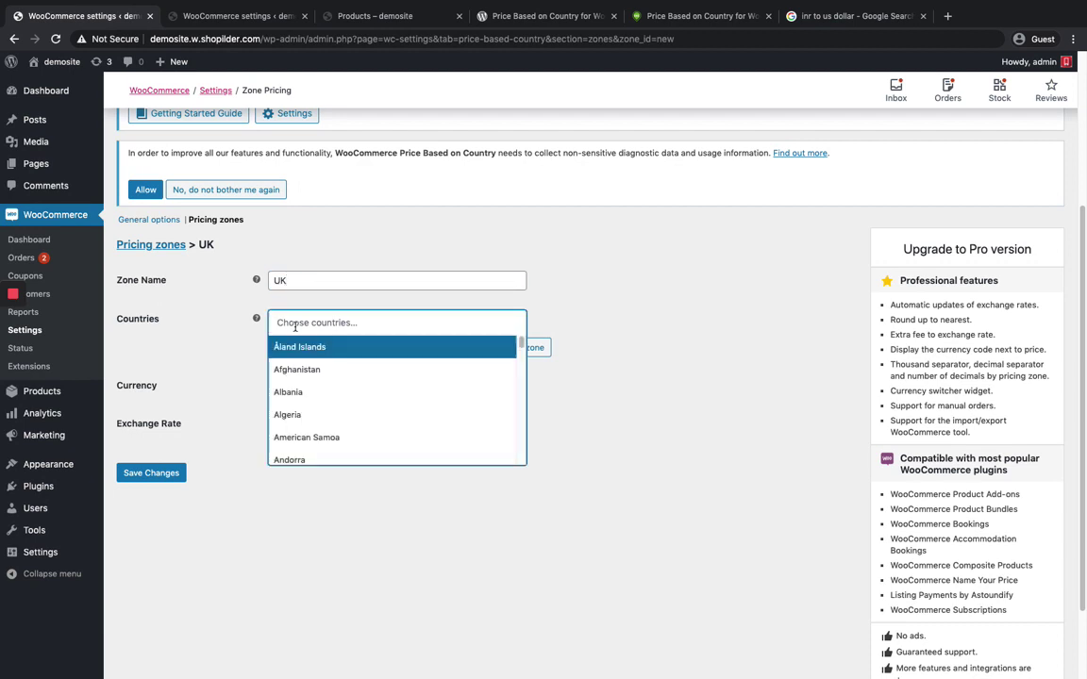
pyautogui.write('uk')
pyautogui.press('Down')
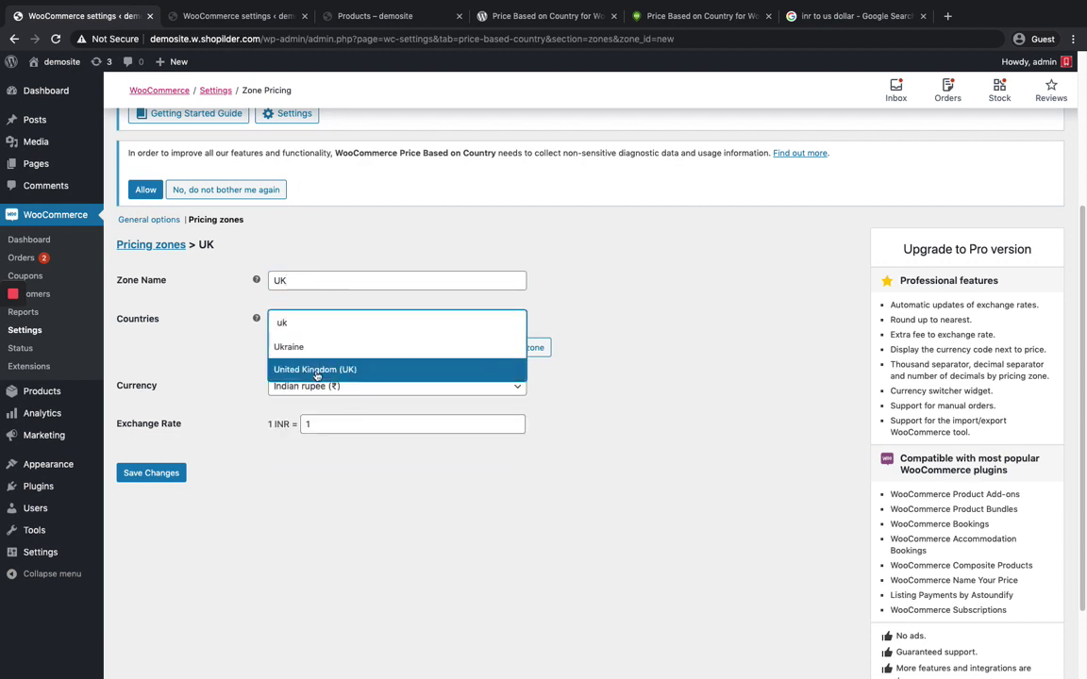
pyautogui.press('Return')
# Set the UK zone's currency to Pound sterling.
pyautogui.scroll(-1, 333, 332)
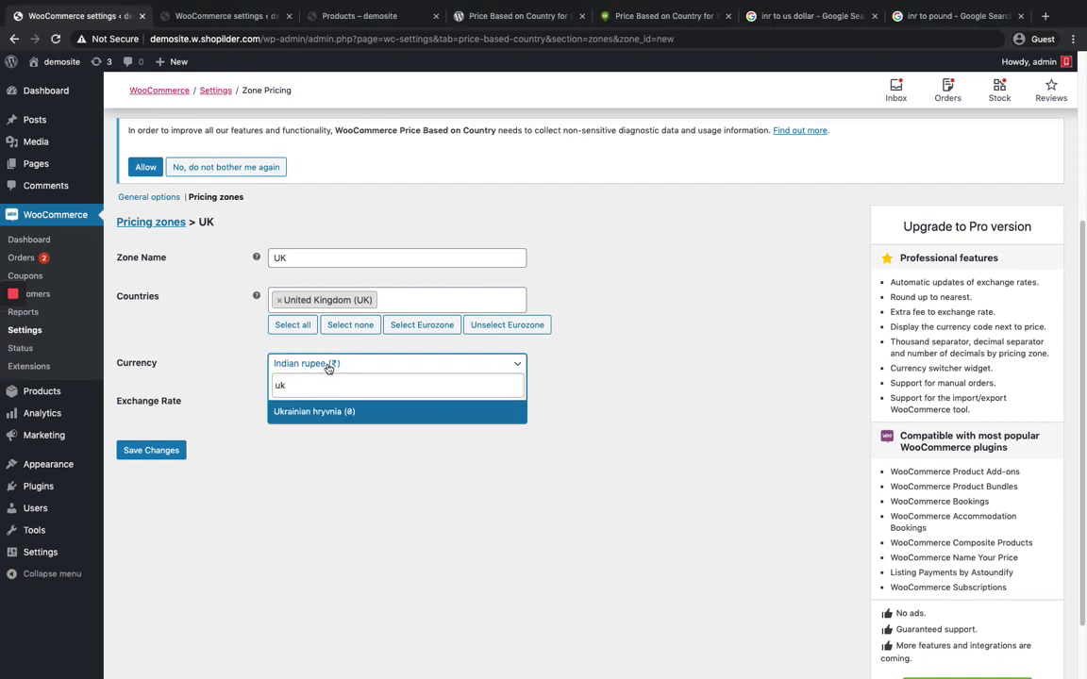
pyautogui.click(329, 367)
pyautogui.click(328, 367)
pyautogui.write('pound')
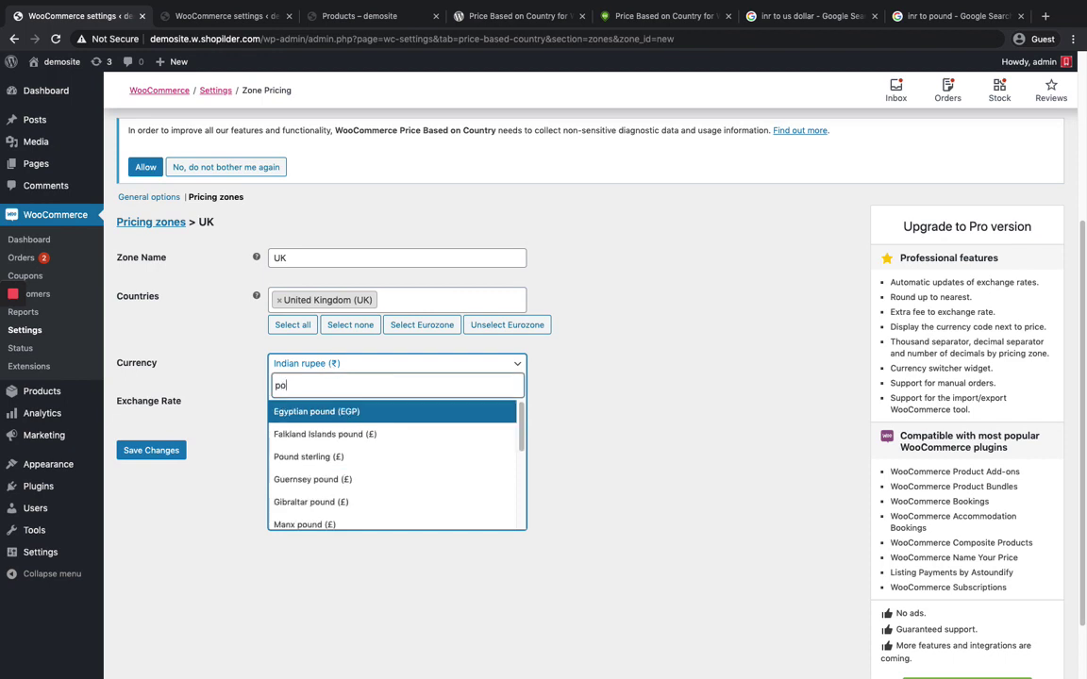
pyautogui.click(326, 457)
# Look up the rupee-to-pound rate, enter exchange rate 0.01, and save the UK zone.
pyautogui.click(335, 403)
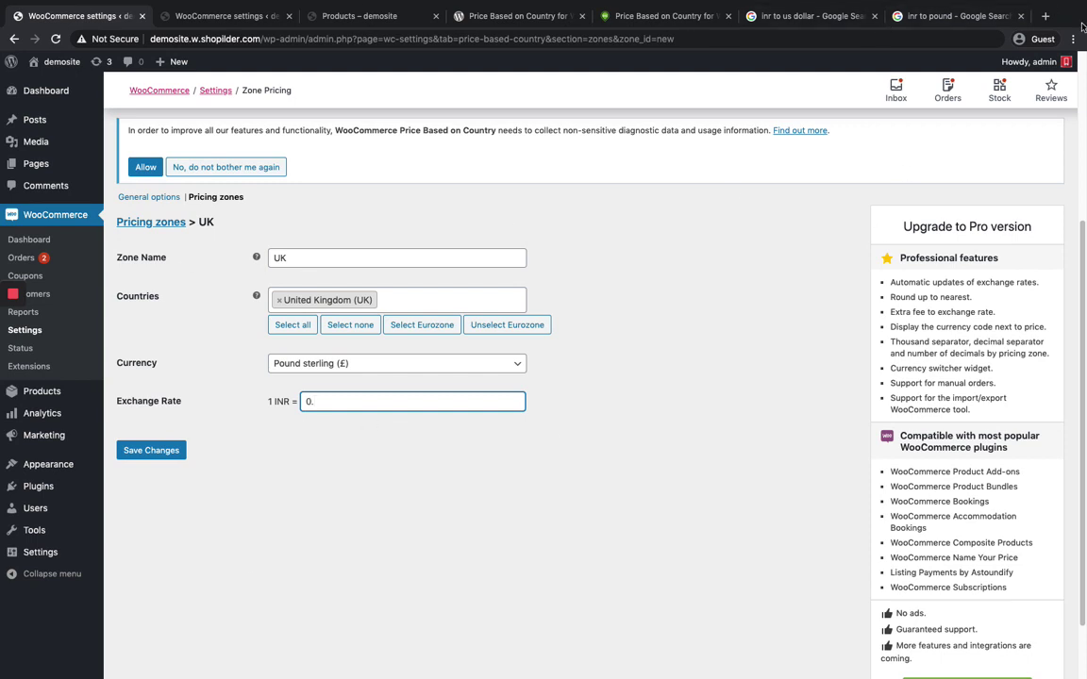
pyautogui.click(943, 18)
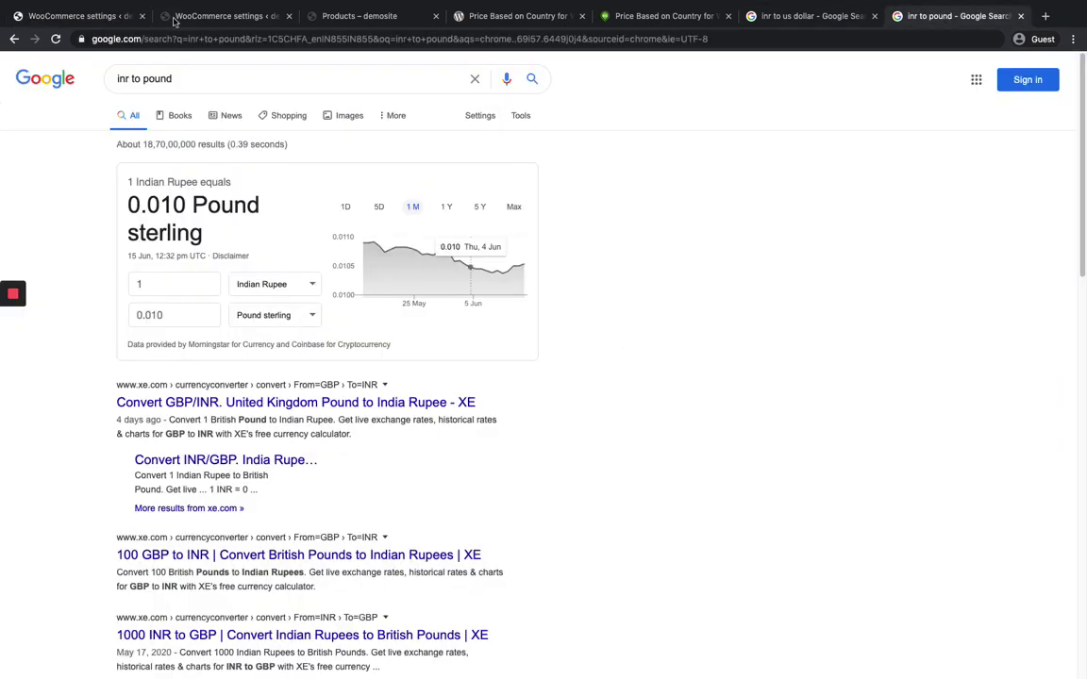
pyautogui.click(82, 16)
pyautogui.press('BackSpace')
pyautogui.write('0.010')
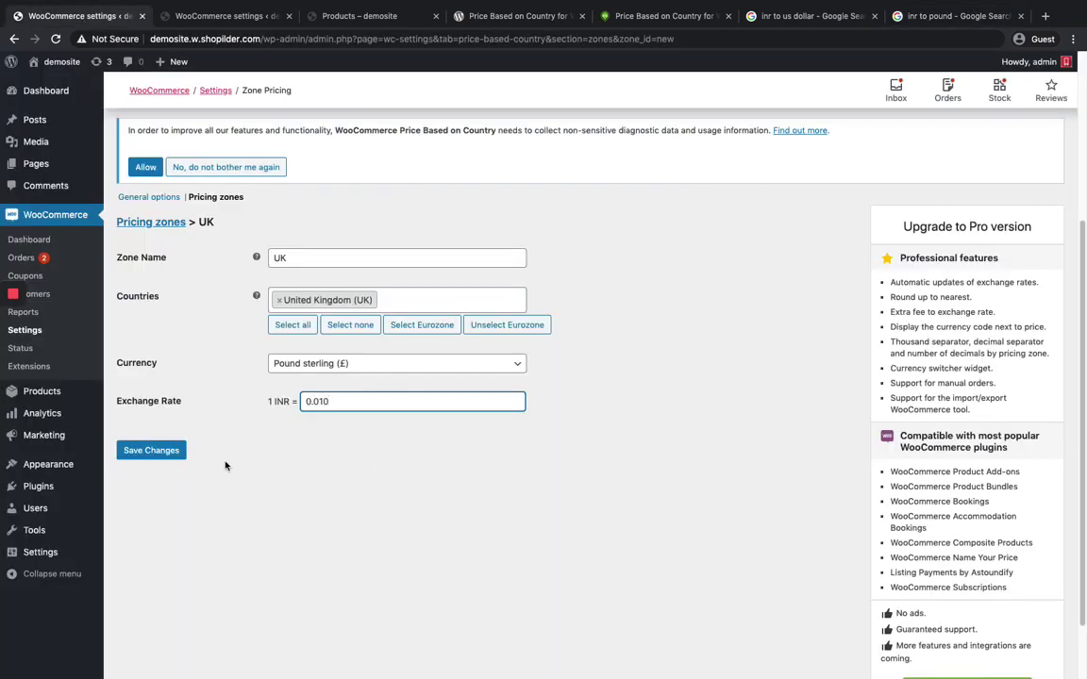
pyautogui.click(151, 451)
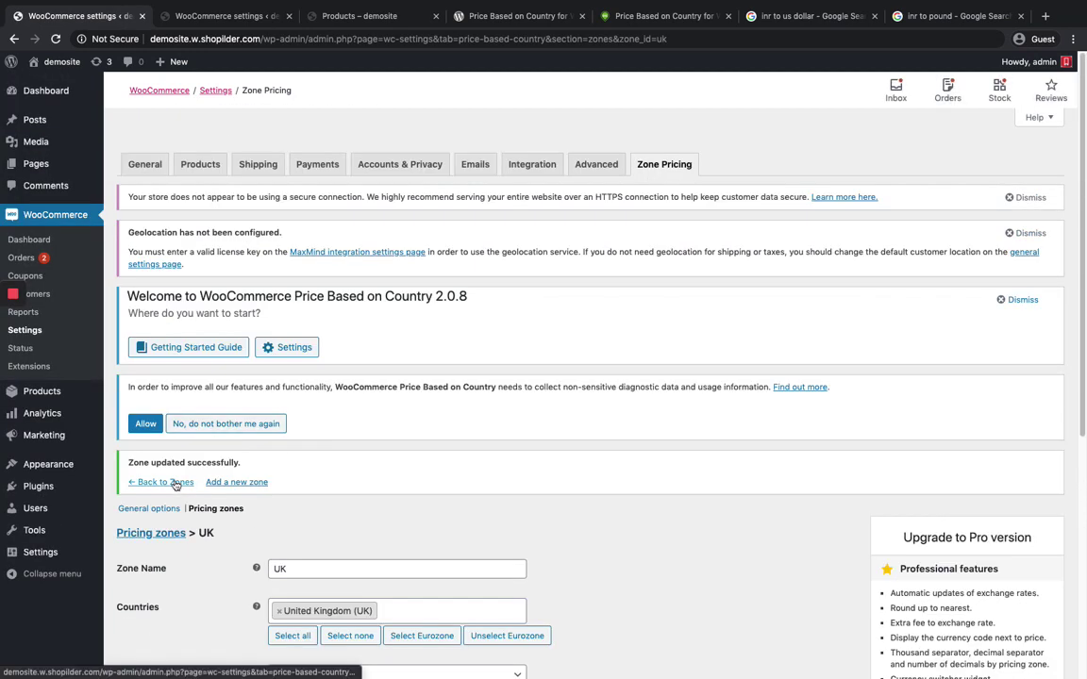
# Save United Kingdom (UK) as the test country, then copy the site address for a new Safari tab.
pyautogui.click(160, 509)
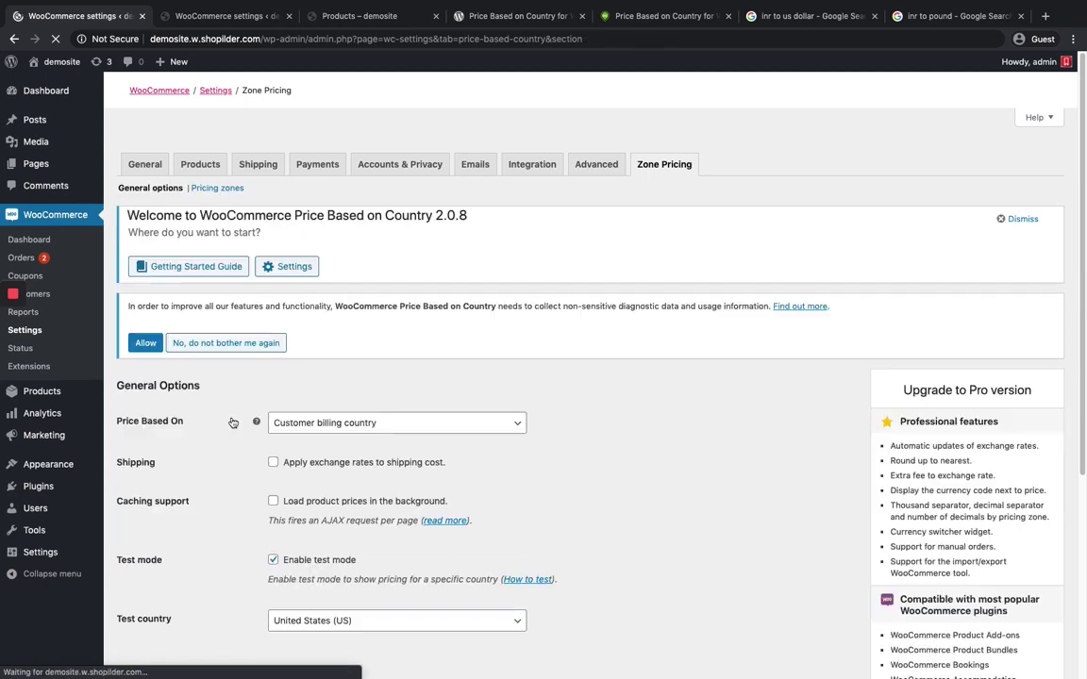
pyautogui.scroll(-2, 233, 421)
pyautogui.scroll(-4, 233, 421)
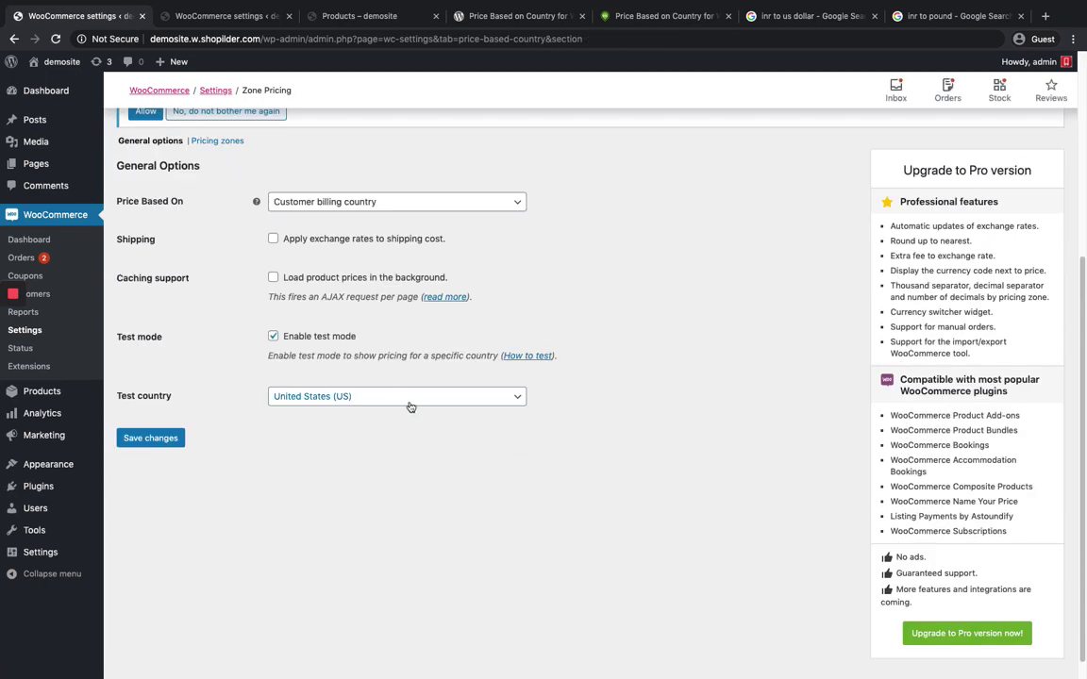
pyautogui.click(410, 400)
pyautogui.click(354, 469)
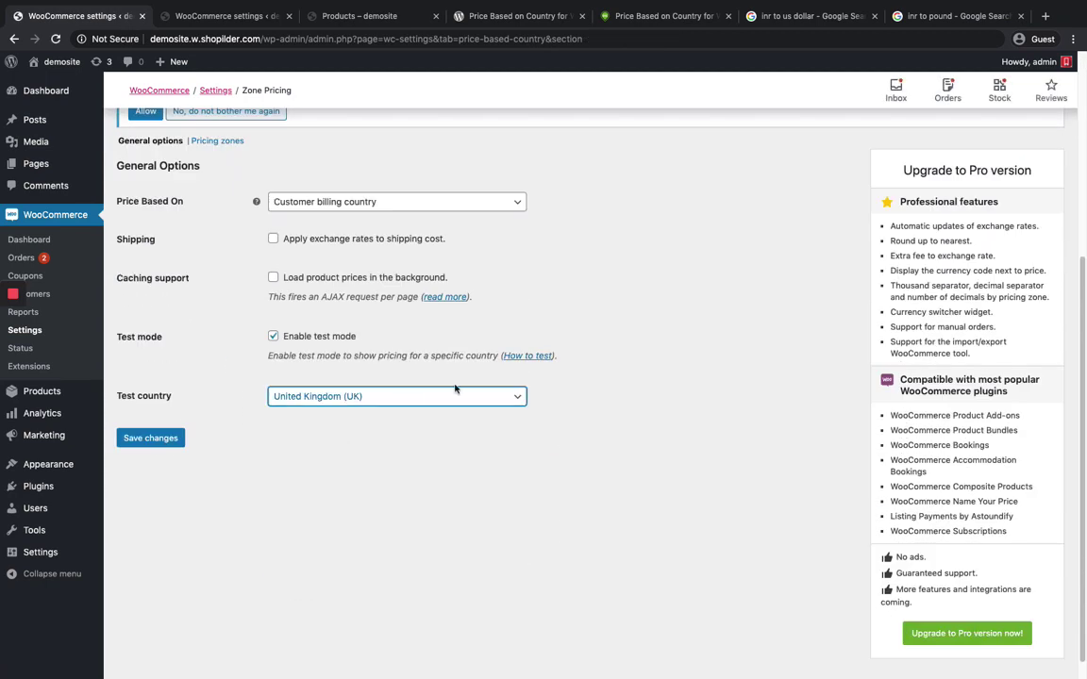
pyautogui.click(138, 439)
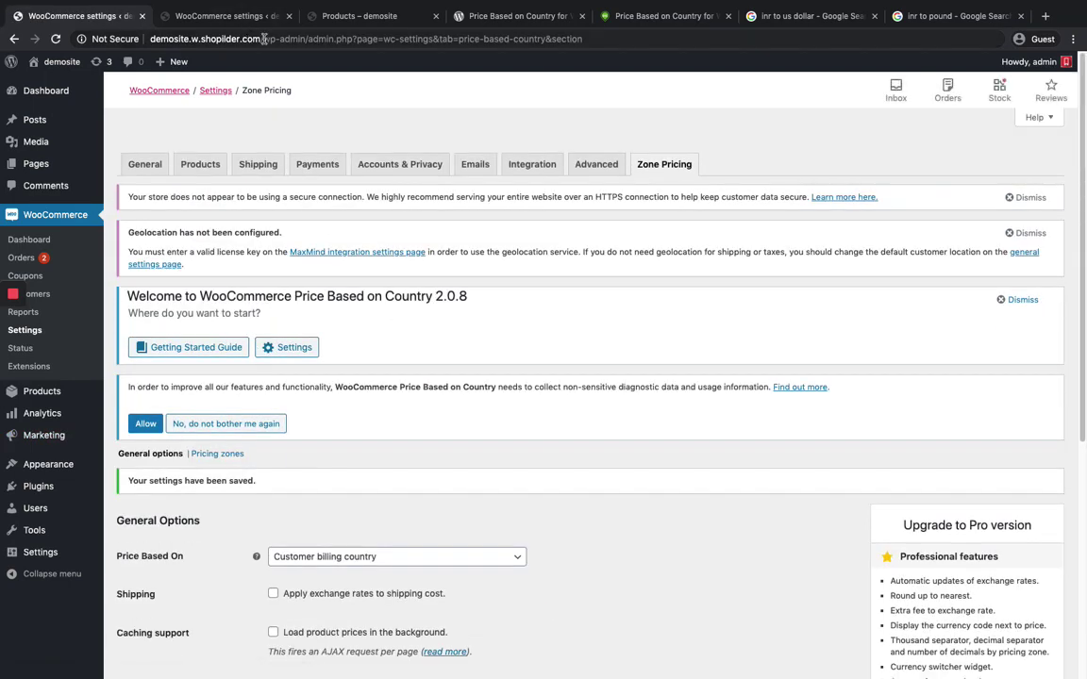
pyautogui.moveTo(265, 38); pyautogui.dragTo(153, 39)
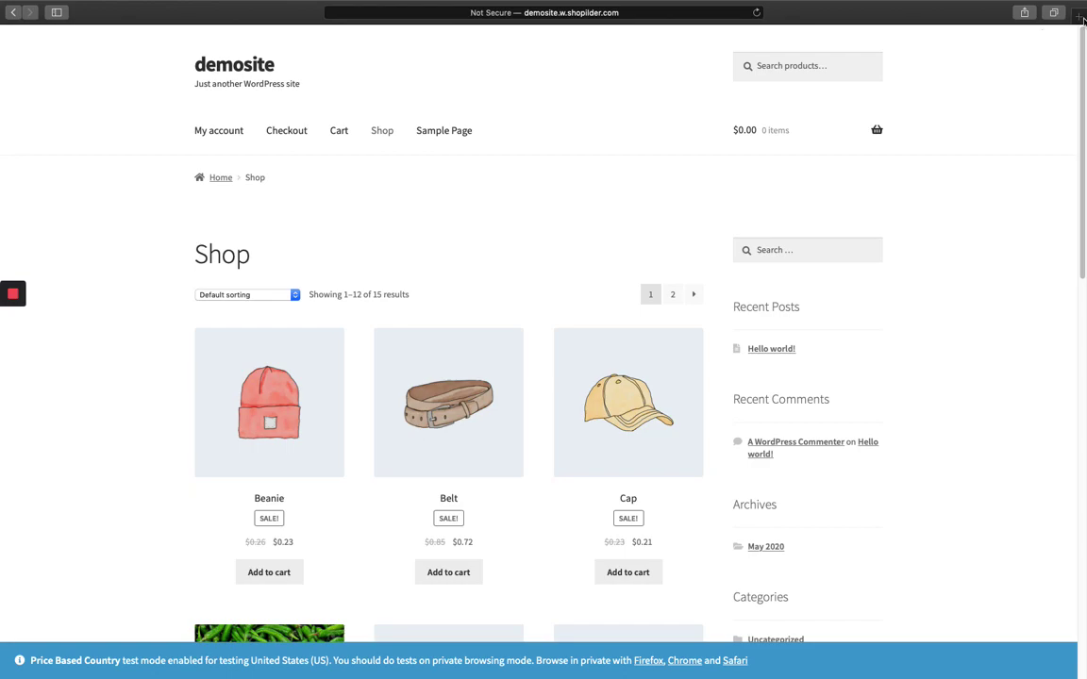
pyautogui.press('super+t')
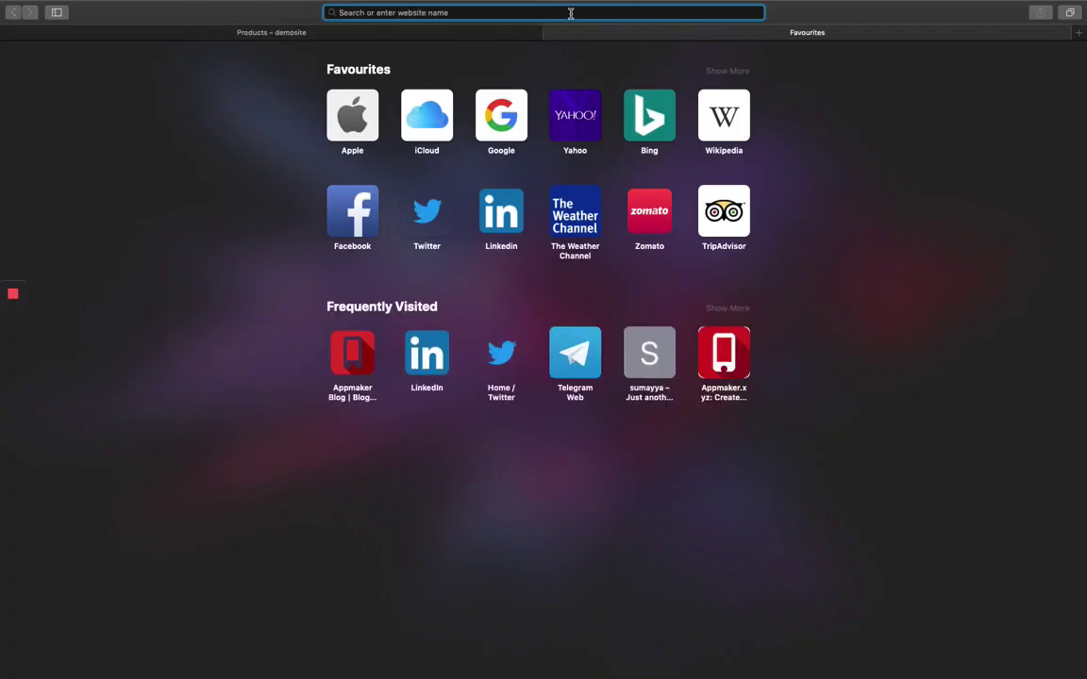
# Load the demosite Shop in the private window and check pound prices like Beanie at £0.18.
pyautogui.write('http://demosite.w.shopilder.com/')
pyautogui.press('Return')
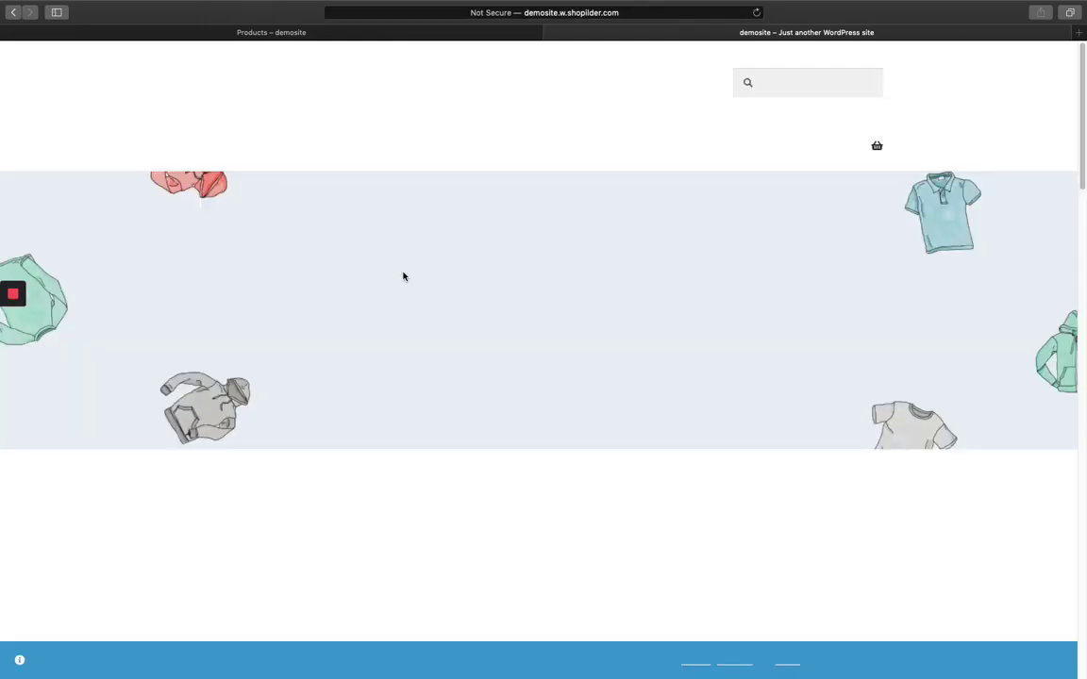
pyautogui.click(382, 149)
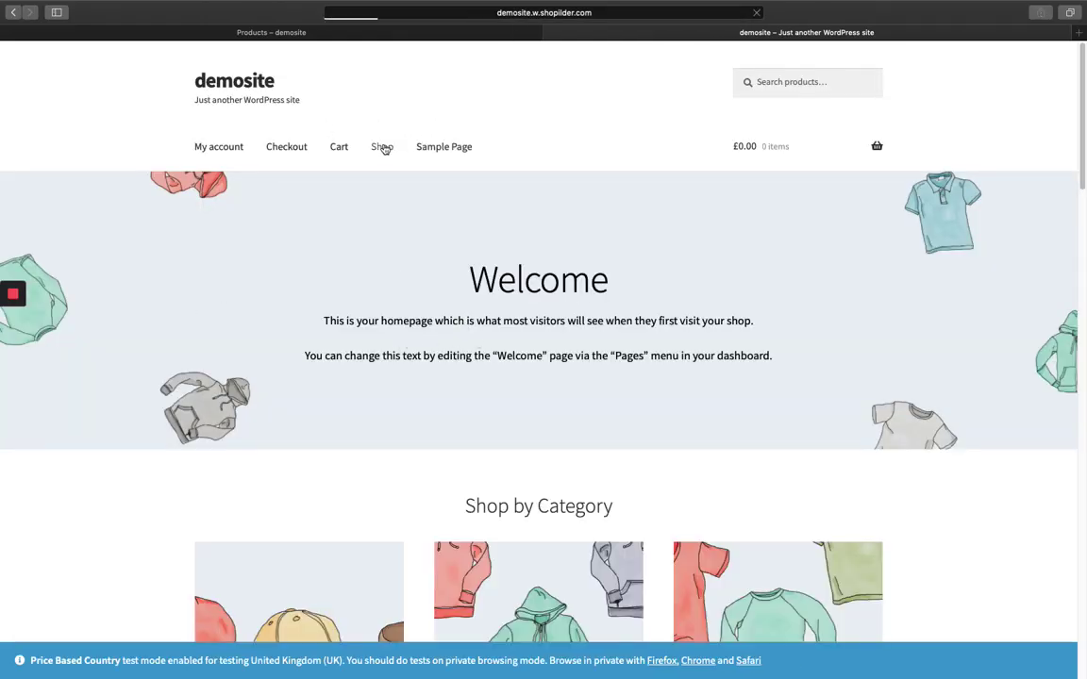
pyautogui.scroll(-2, 375, 333)
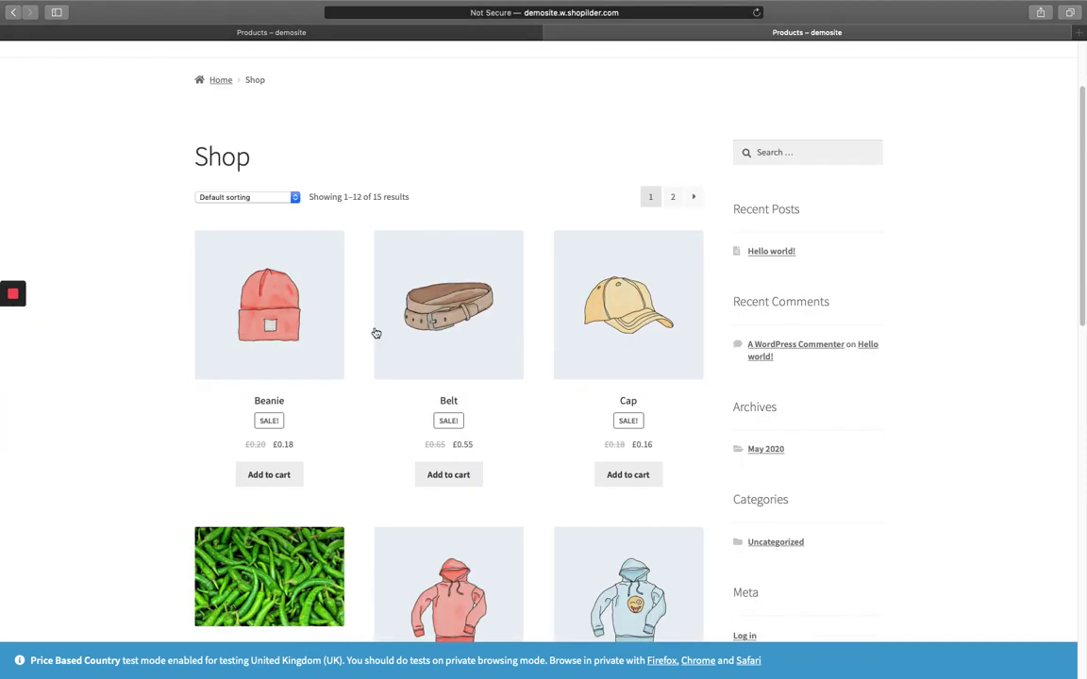
pyautogui.scroll(-2, 376, 332)
pyautogui.scroll(-1, 475, 320)
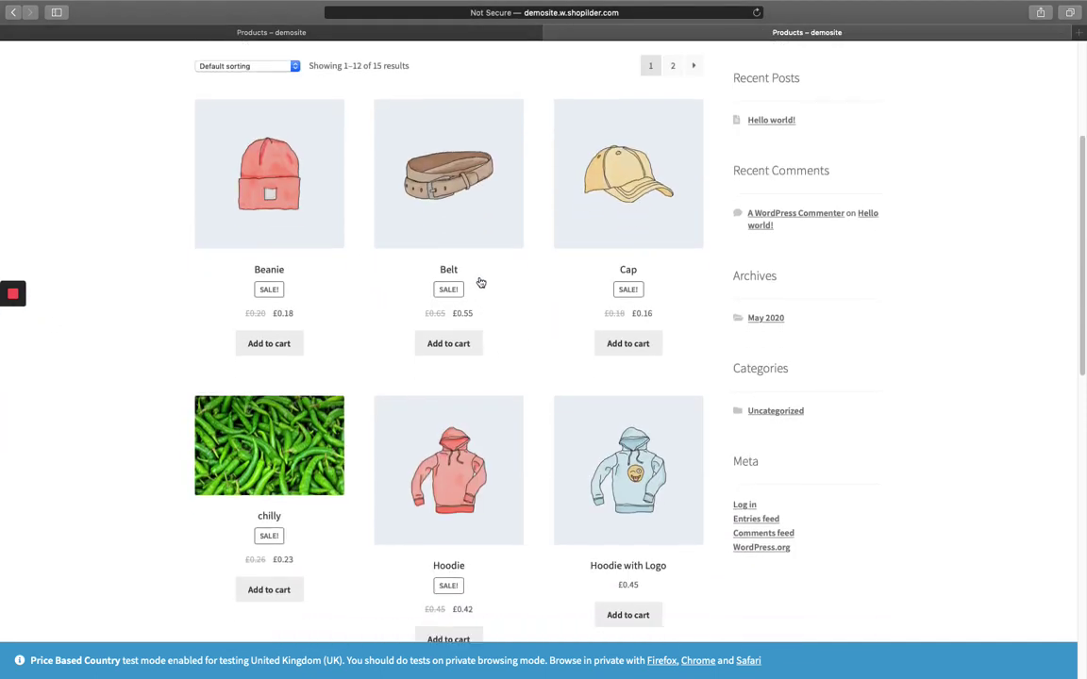
pyautogui.scroll(-1, 480, 282)
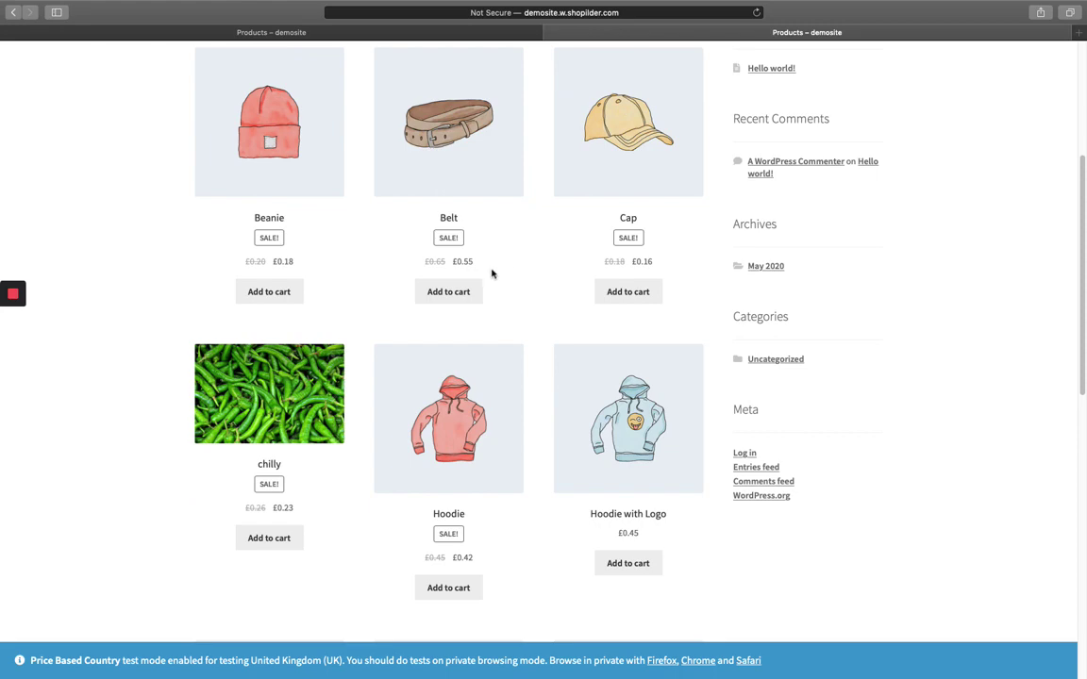
pyautogui.scroll(-4, 491, 278)
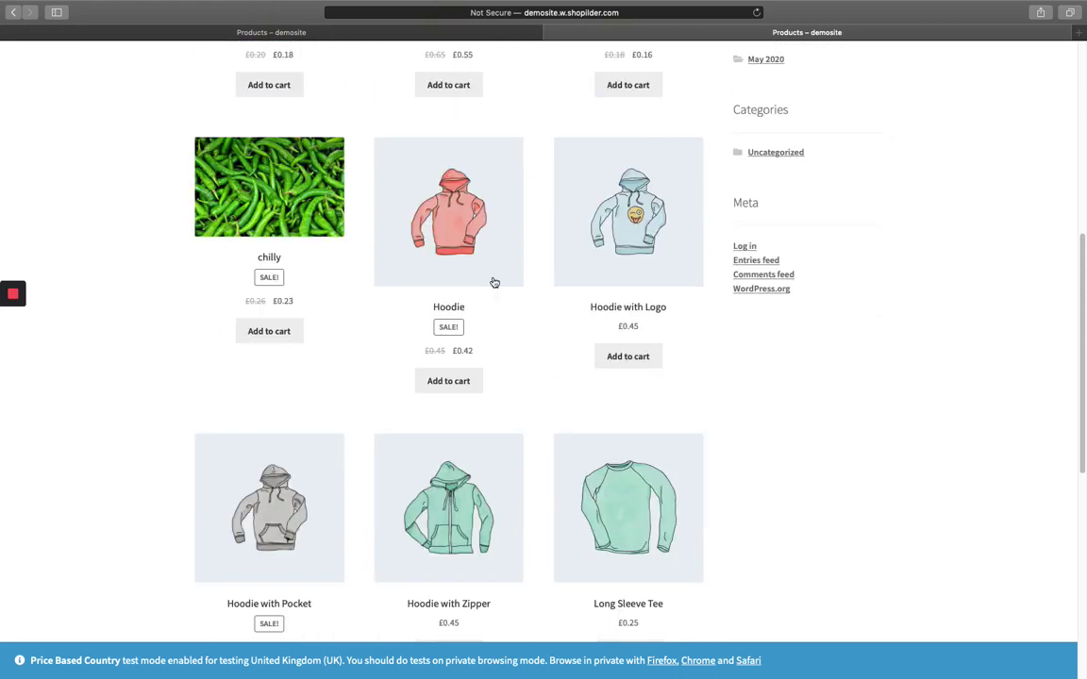
pyautogui.scroll(3, 497, 279)
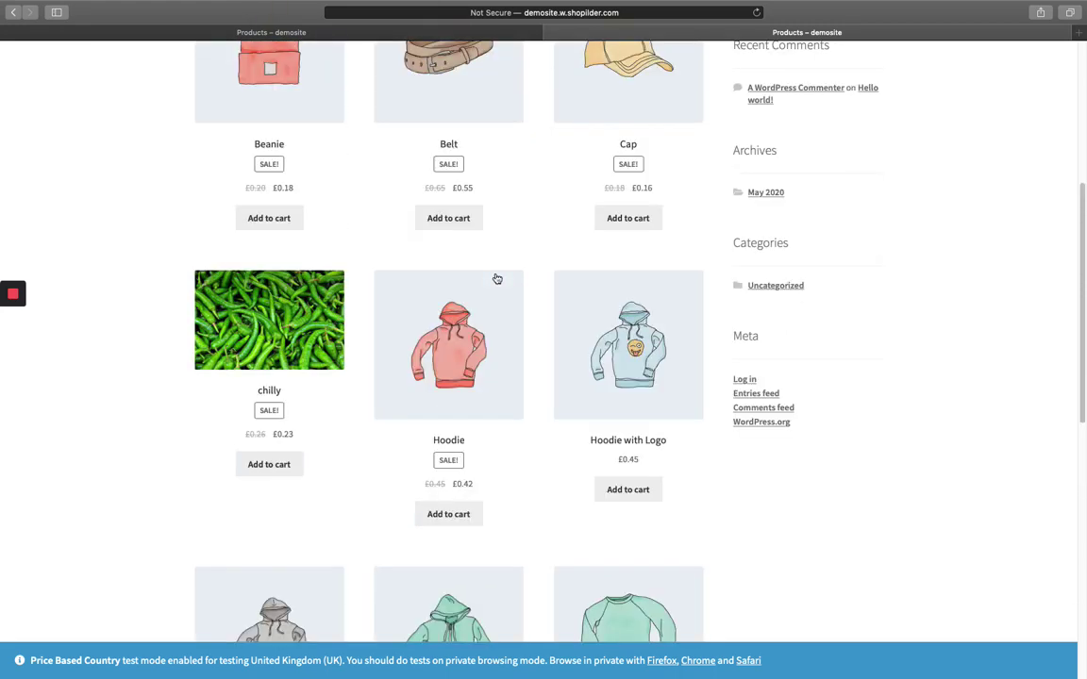
pyautogui.hotkey('ctrl', 'Left')
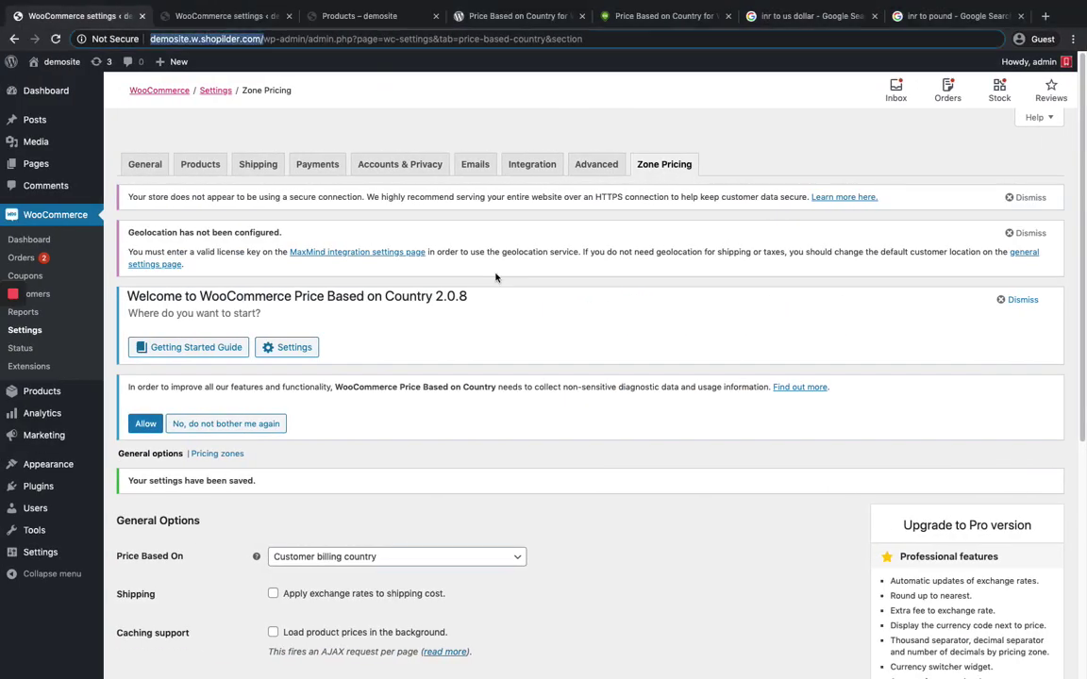
# Open the chilly product from All Products for editing.
pyautogui.scroll(-5, 379, 478)
pyautogui.scroll(5, 380, 477)
pyautogui.scroll(-2, 106, 279)
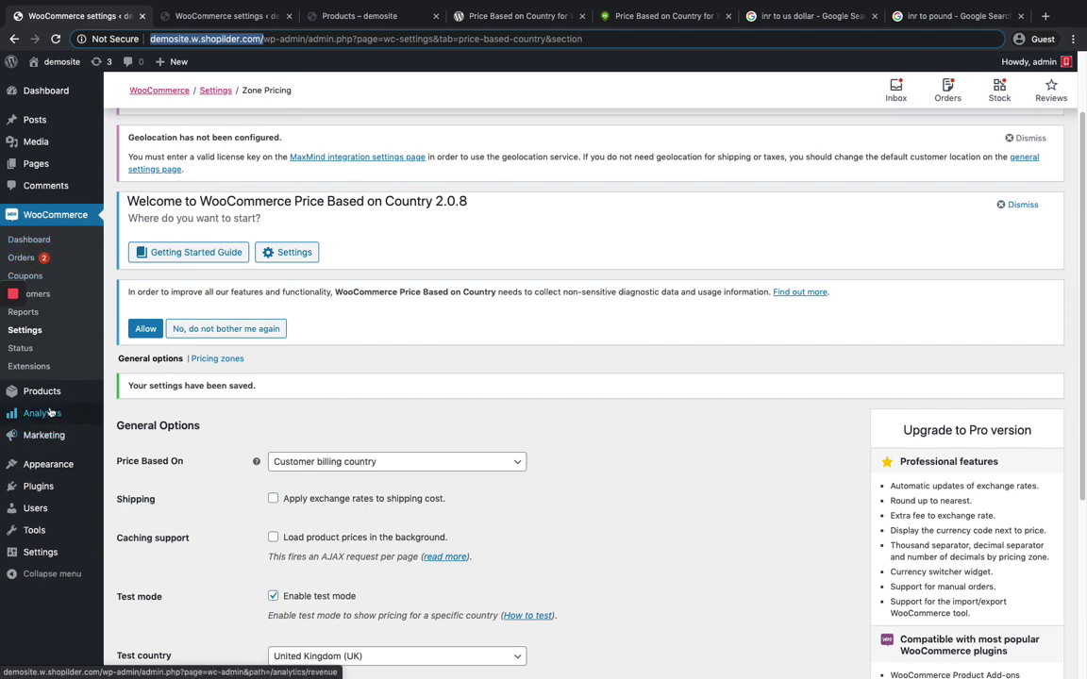
pyautogui.moveTo(42, 390)
pyautogui.click(166, 397)
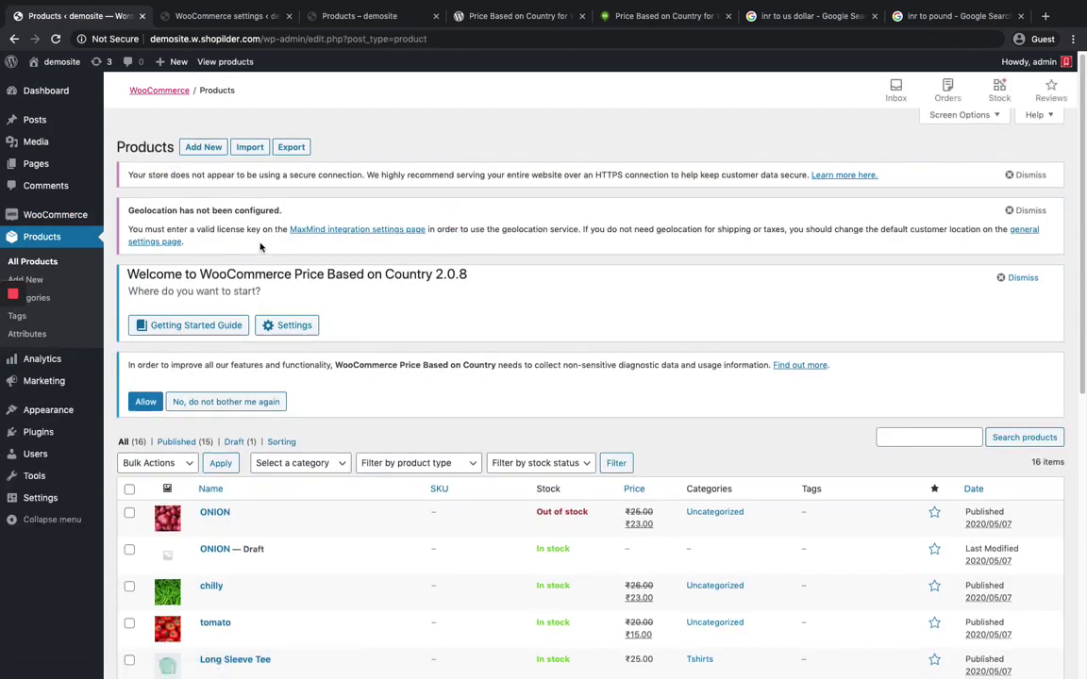
pyautogui.scroll(-3, 297, 242)
pyautogui.scroll(-1, 227, 338)
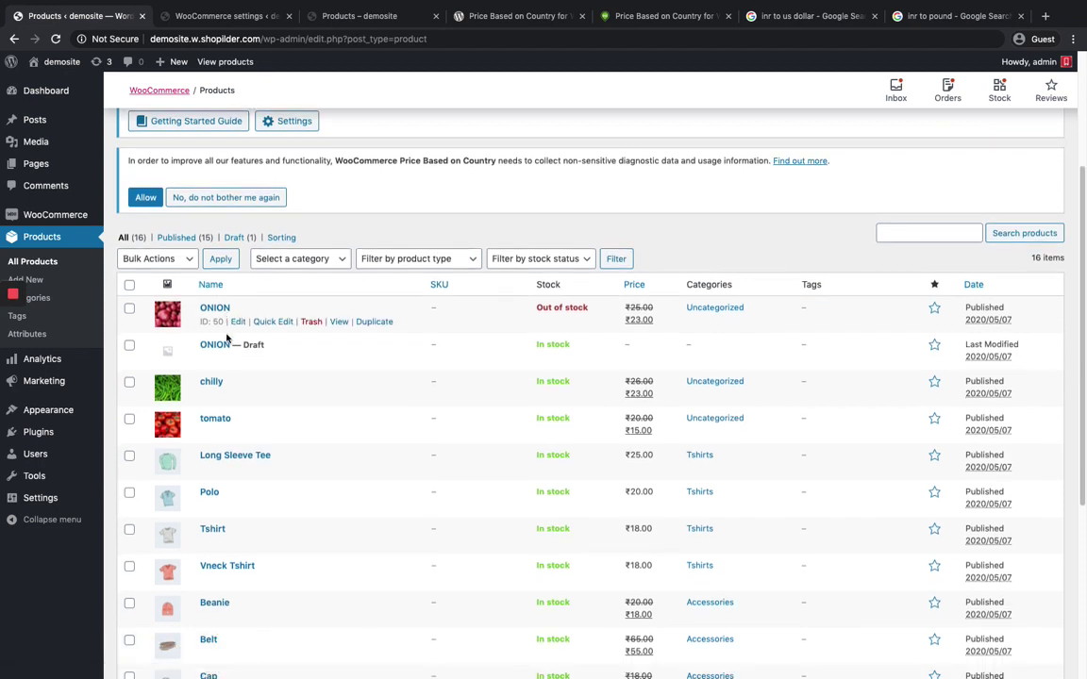
pyautogui.click(214, 381)
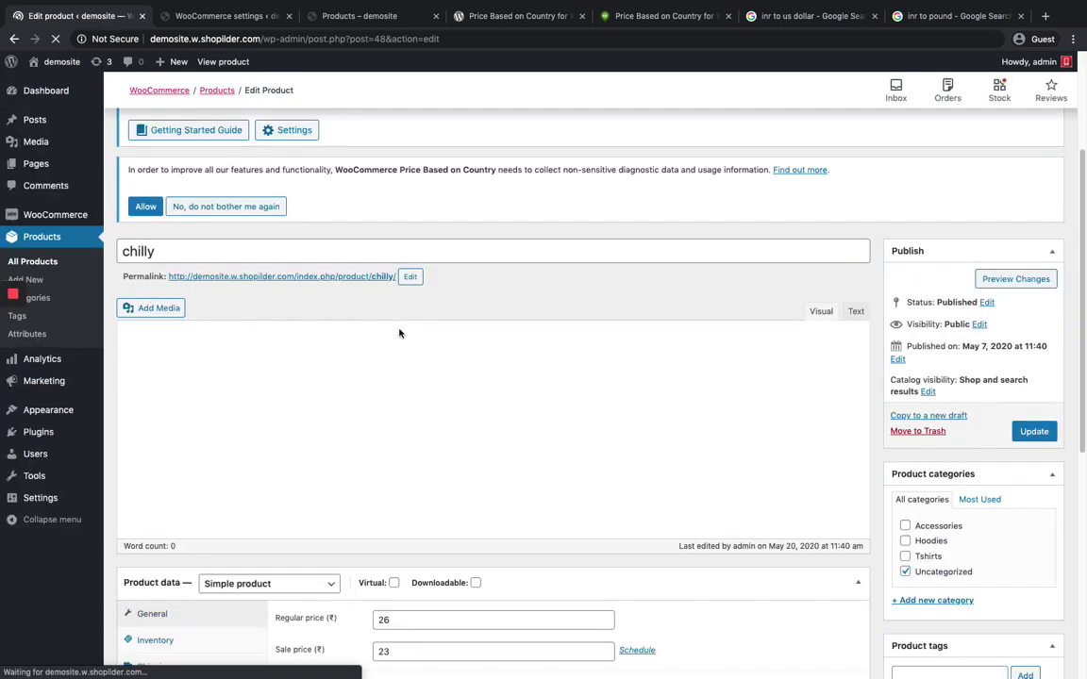
# Preview manual US and UK price fields, then revert both to 'Calculate prices by the exchange rate'.
pyautogui.scroll(-4, 400, 335)
pyautogui.scroll(-2, 400, 335)
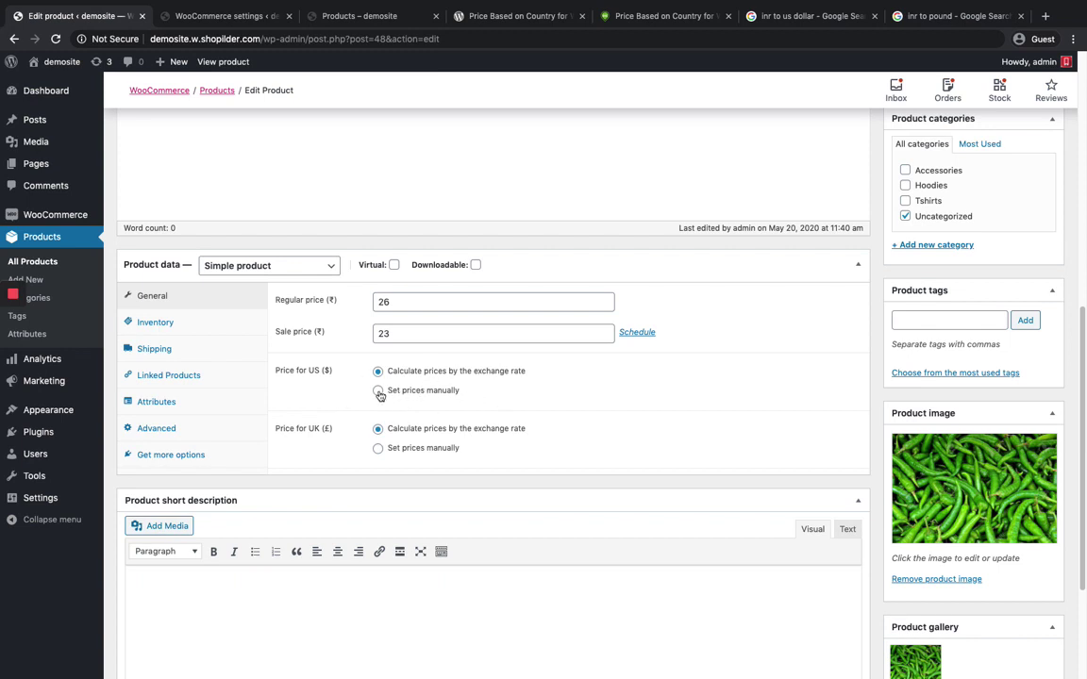
pyautogui.click(378, 392)
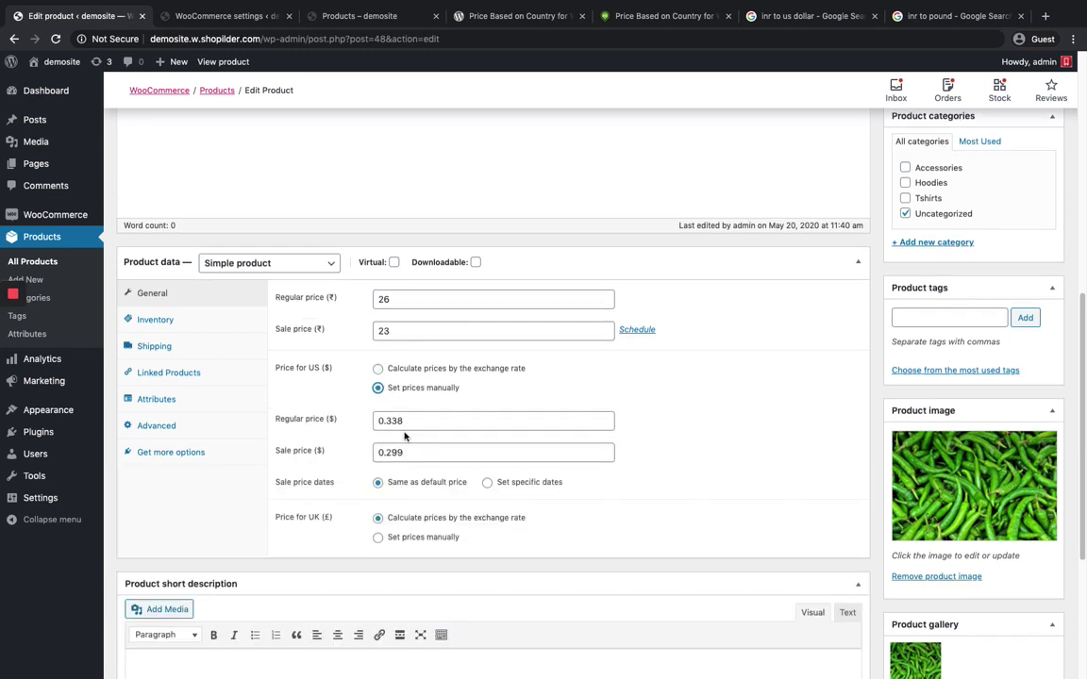
pyautogui.scroll(-1, 386, 463)
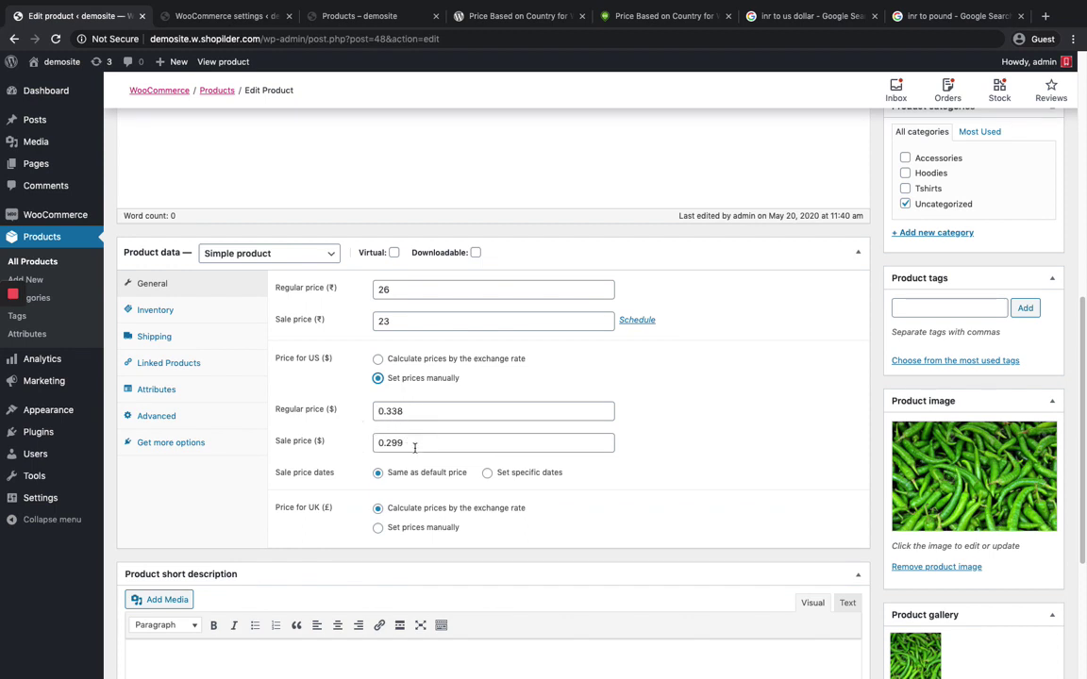
pyautogui.scroll(-3, 408, 442)
pyautogui.click(378, 460)
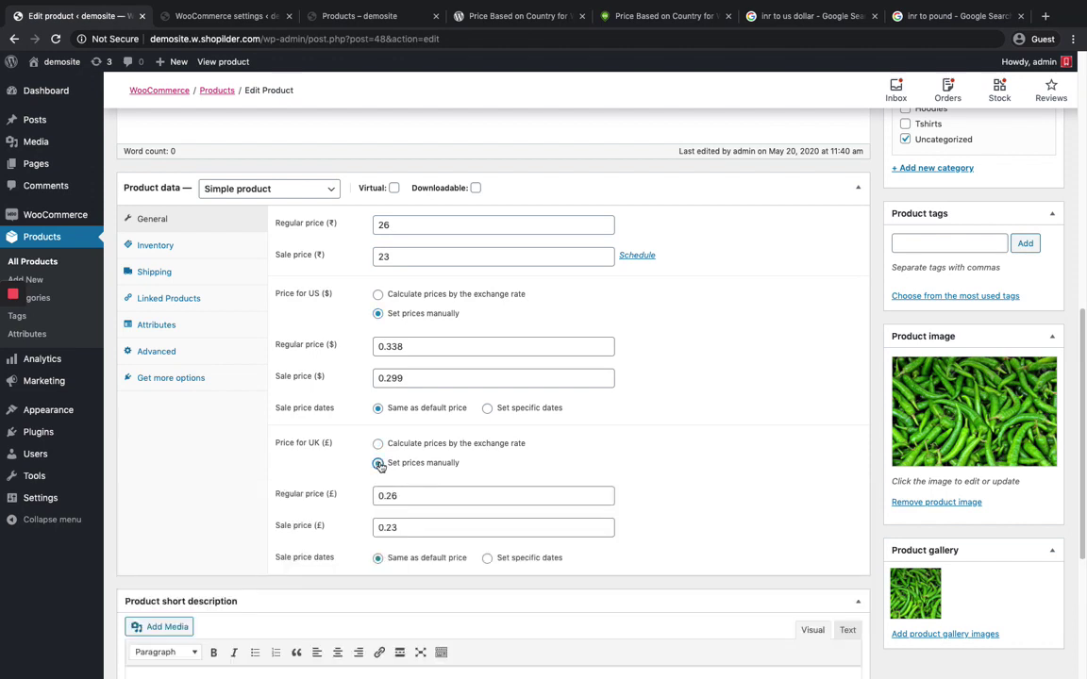
pyautogui.scroll(-1, 383, 462)
pyautogui.click(378, 436)
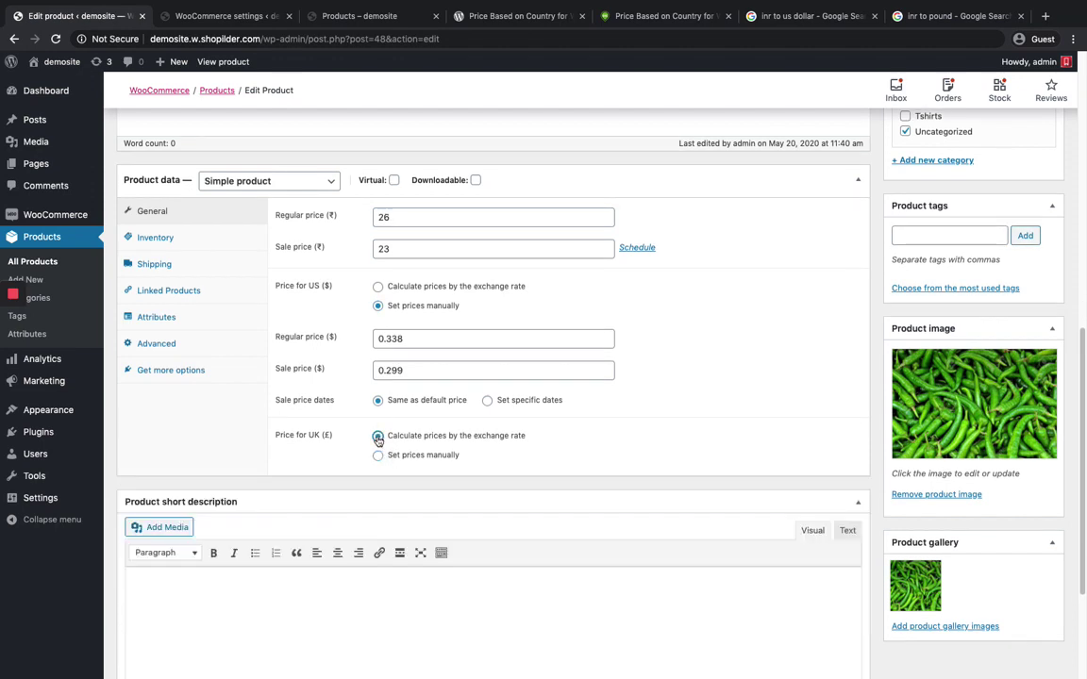
pyautogui.click(378, 286)
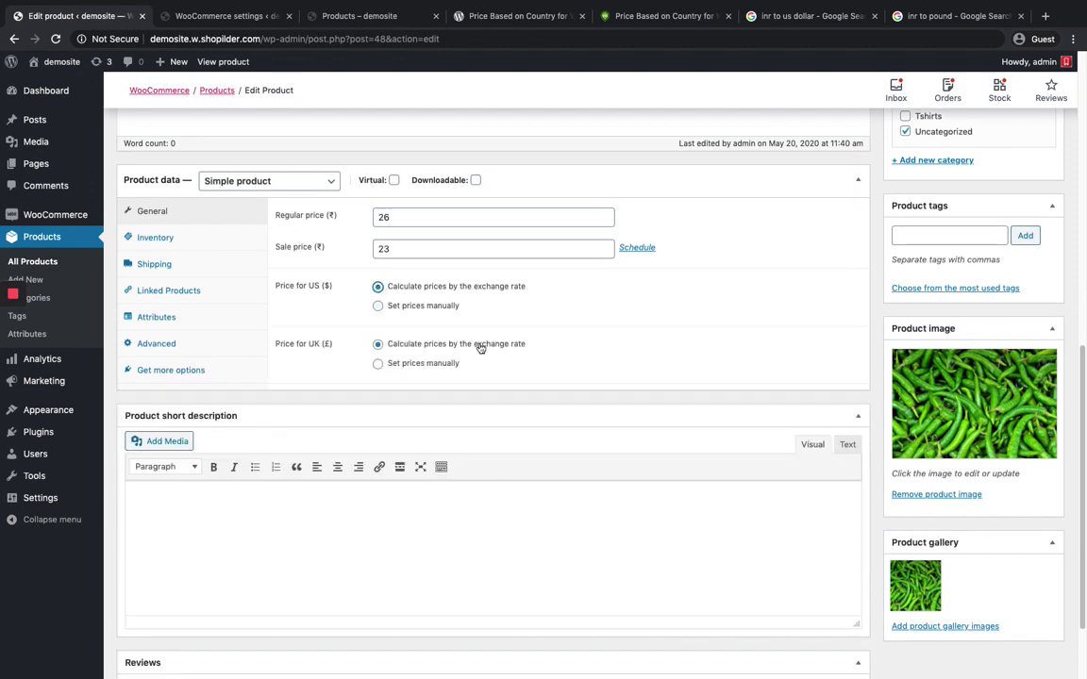
pyautogui.scroll(3, 479, 348)
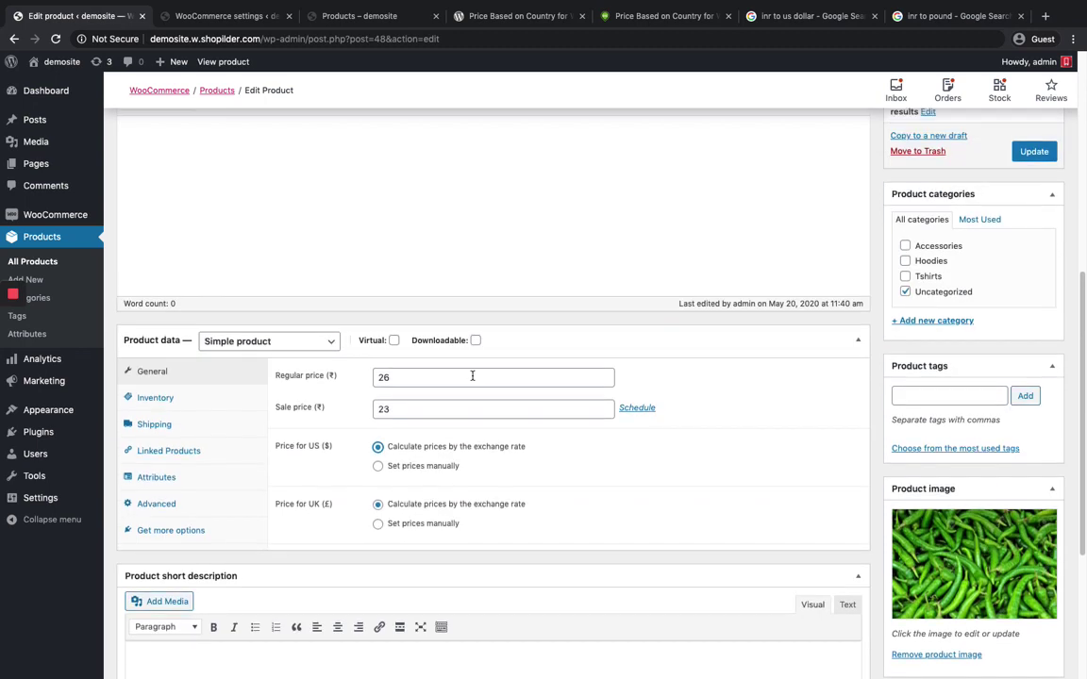
pyautogui.scroll(-2, 353, 341)
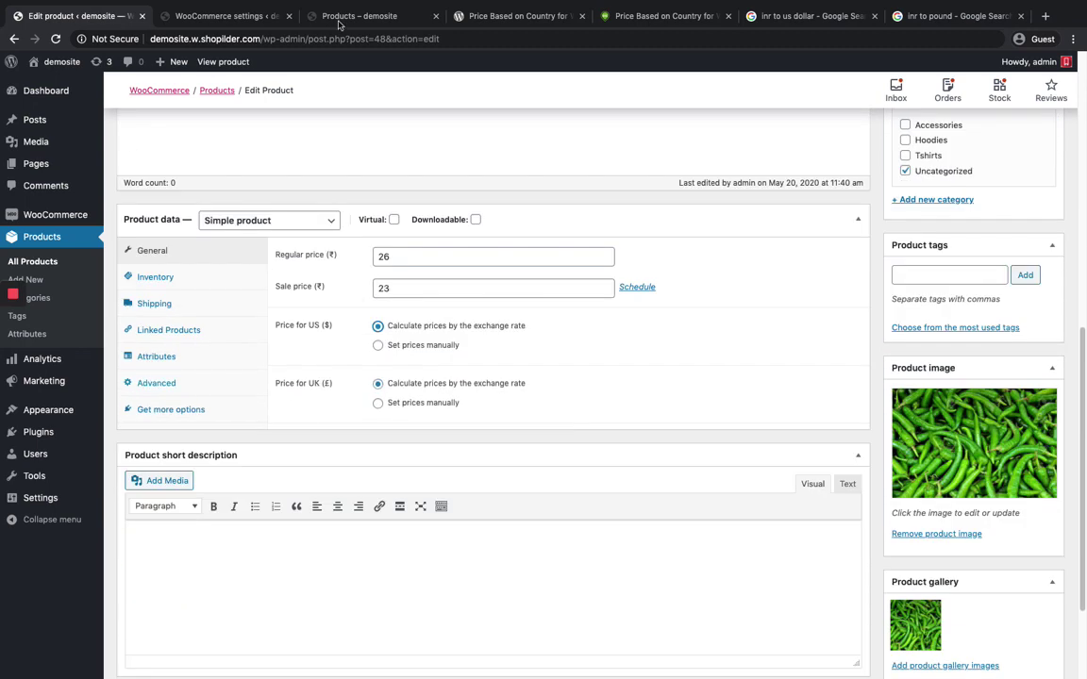
# View the shop page's current rupee prices in the Products – demosite tab.
pyautogui.click(228, 16)
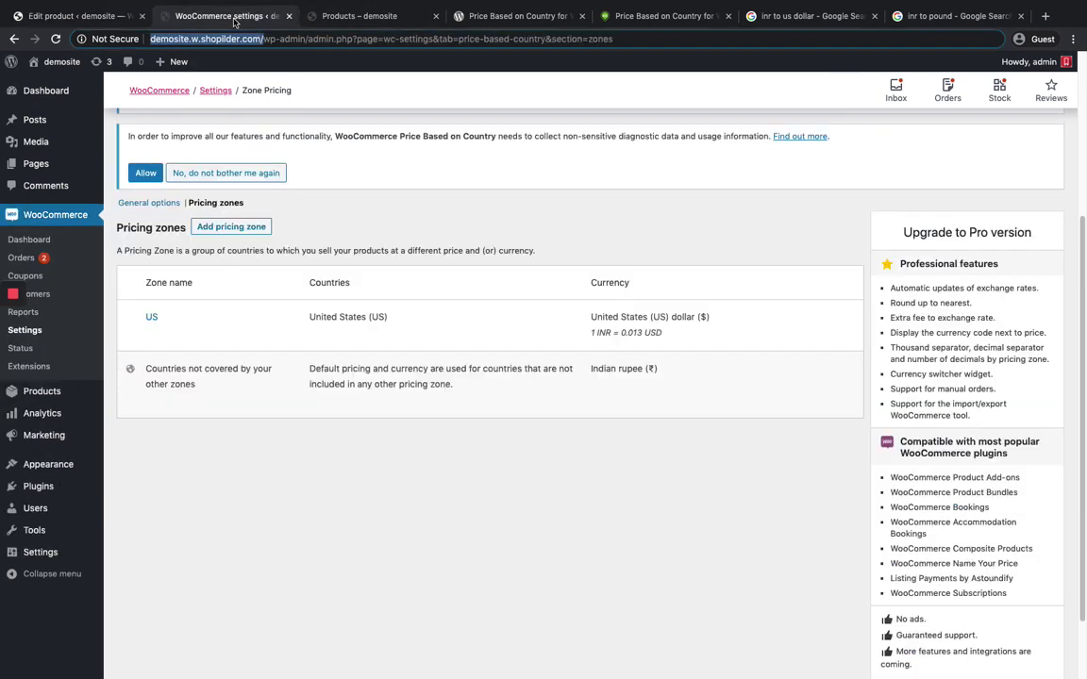
pyautogui.click(383, 21)
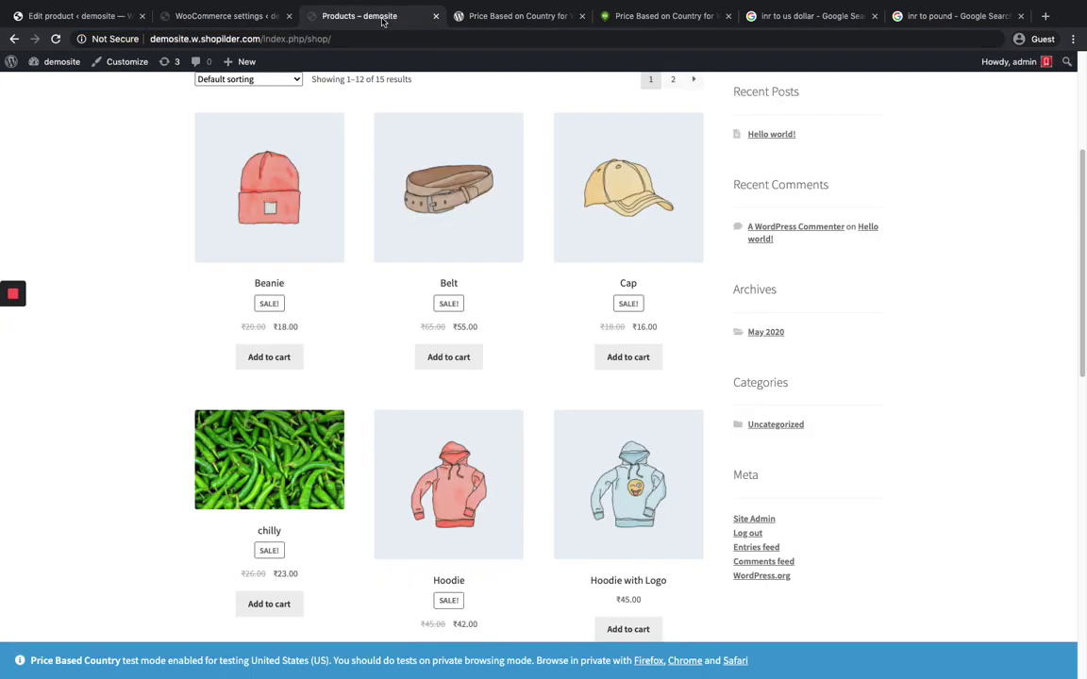
pyautogui.scroll(2, 375, 147)
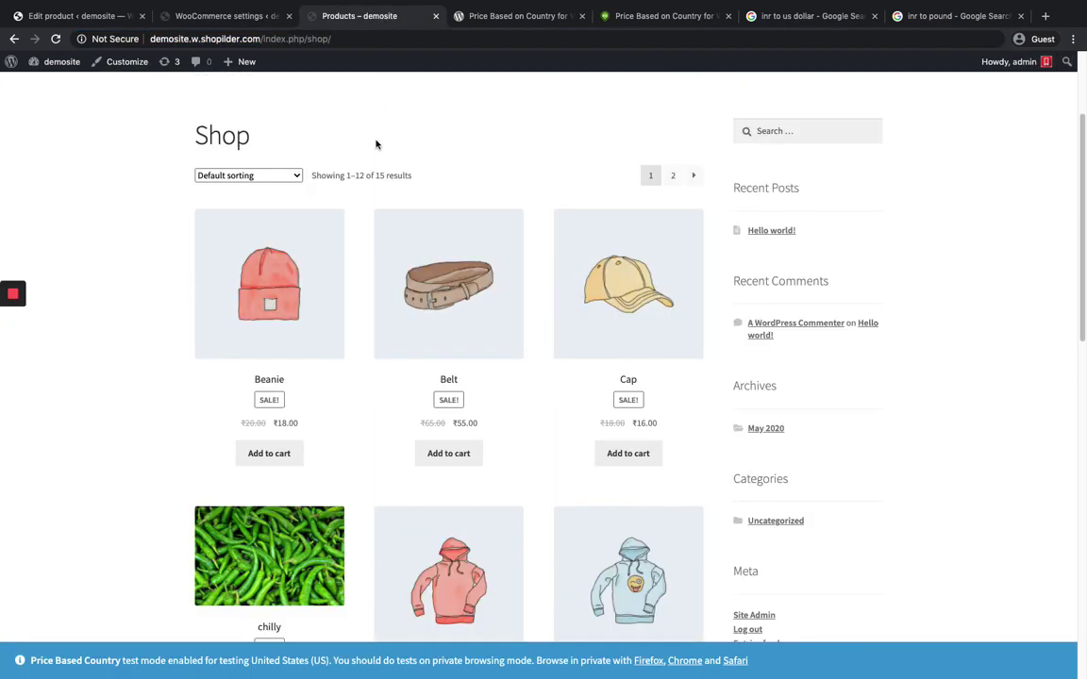
pyautogui.scroll(-1, 376, 145)
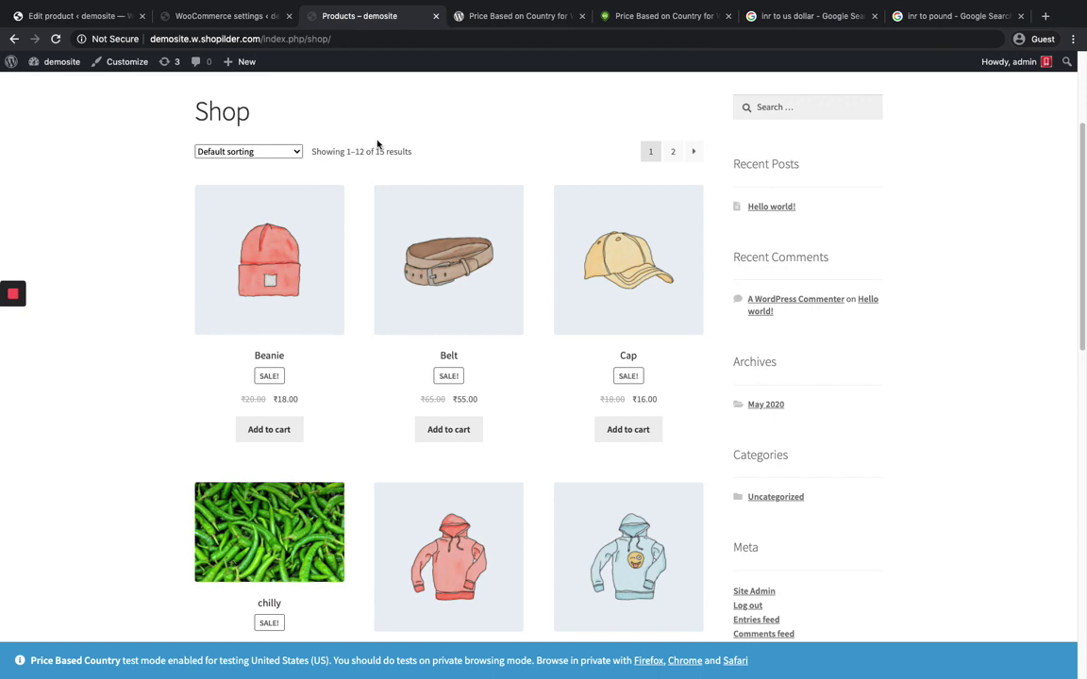
pyautogui.scroll(-3, 376, 143)
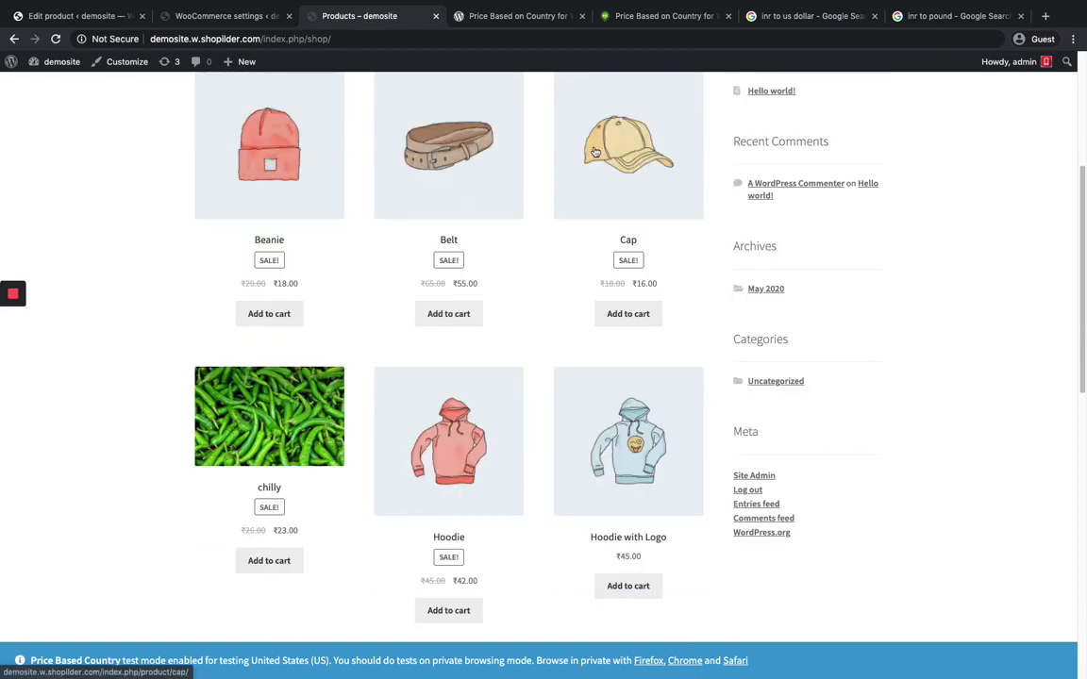
# Compare against the Safari private-window shop in pounds, then go to the Plugins desktop.
pyautogui.click(63, 17)
pyautogui.scroll(-1, 240, 232)
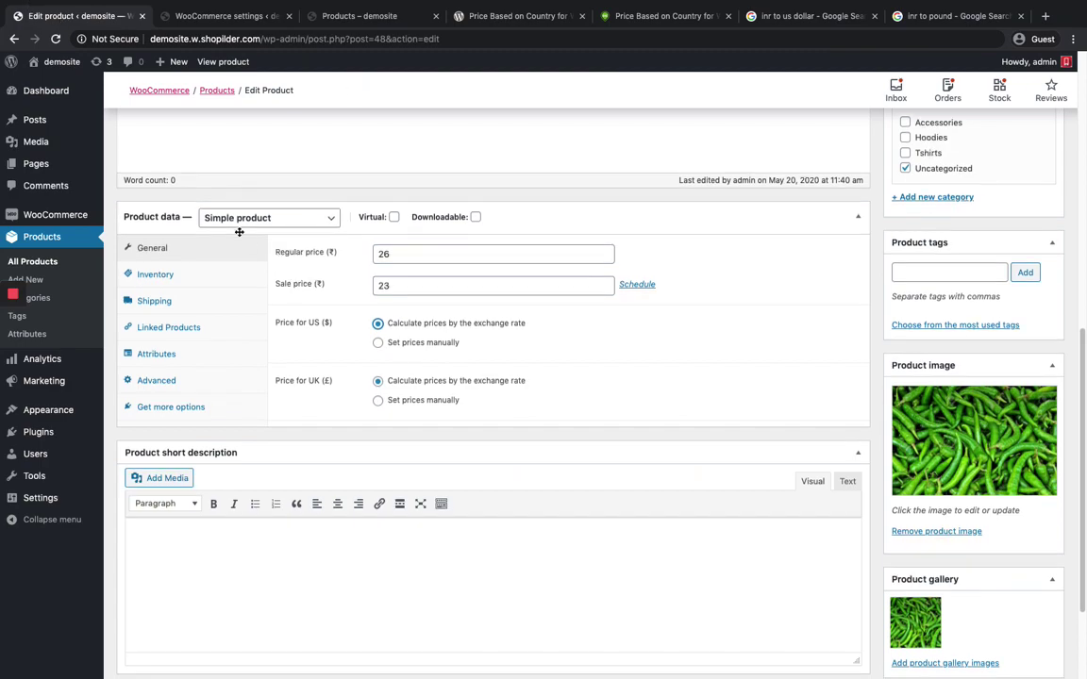
pyautogui.scroll(-2, 239, 232)
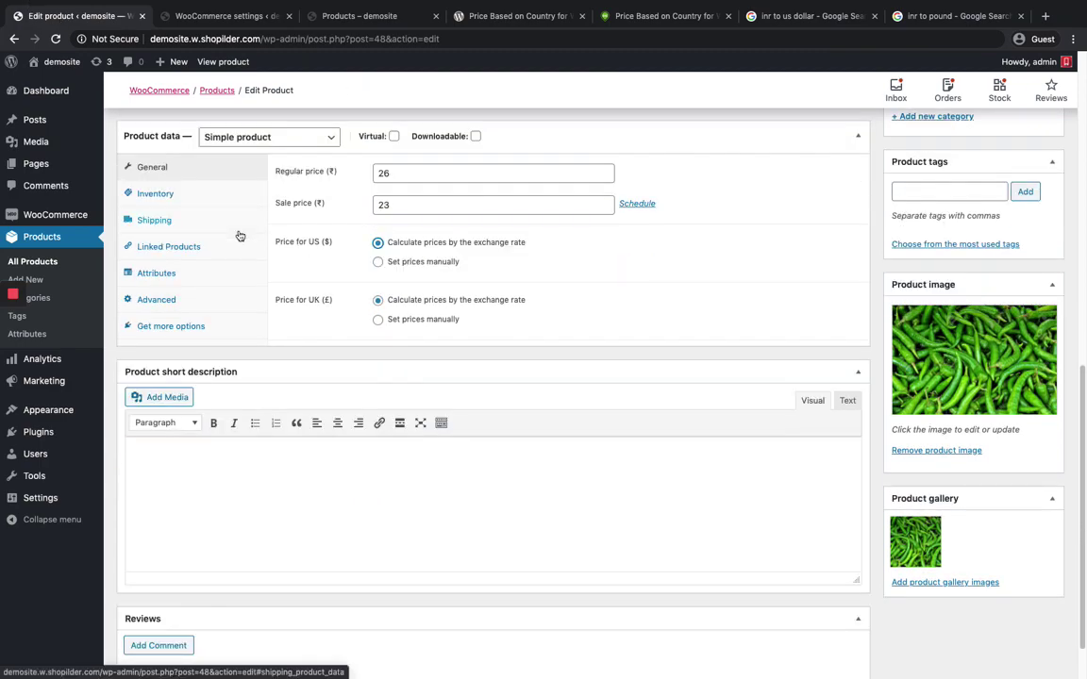
pyautogui.hotkey('ctrl', 'Left')
pyautogui.hotkey('ctrl', 'Right')
pyautogui.hotkey('ctrl', 'Right')
pyautogui.scroll(2, 239, 234)
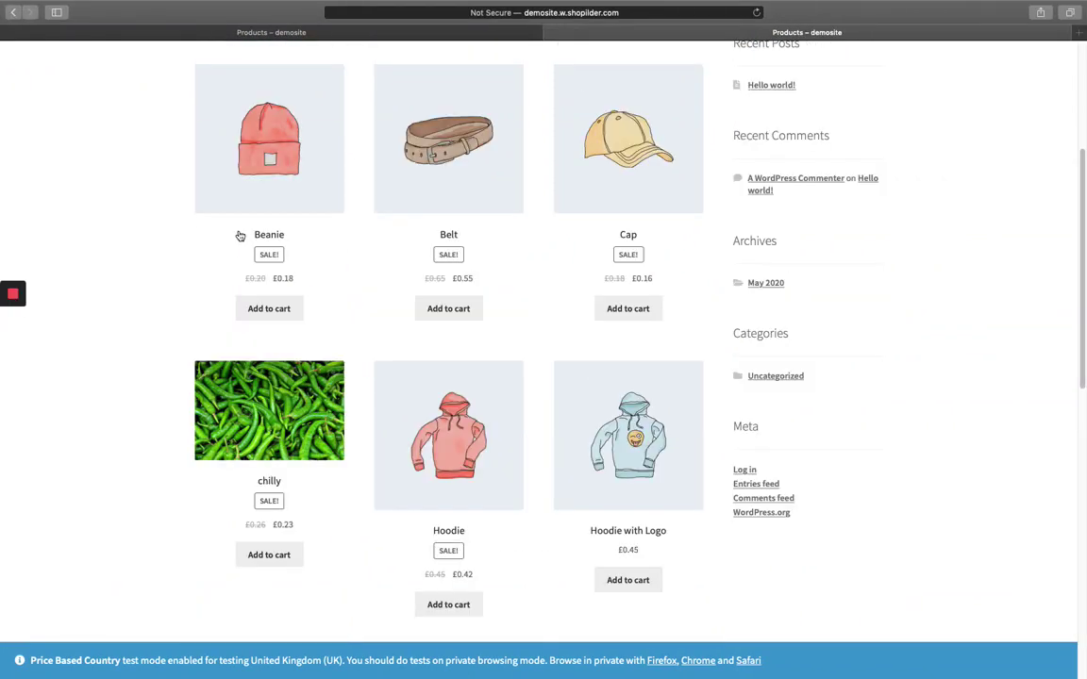
pyautogui.hotkey('ctrl', 'Left')
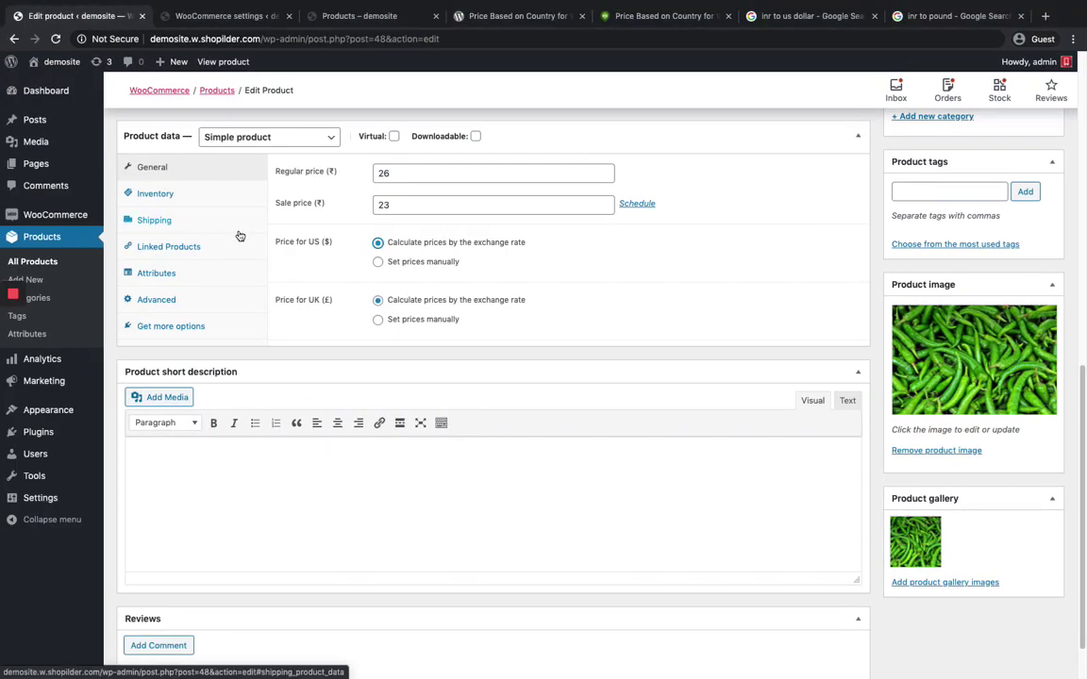
pyautogui.hotkey('ctrl', 'Left')
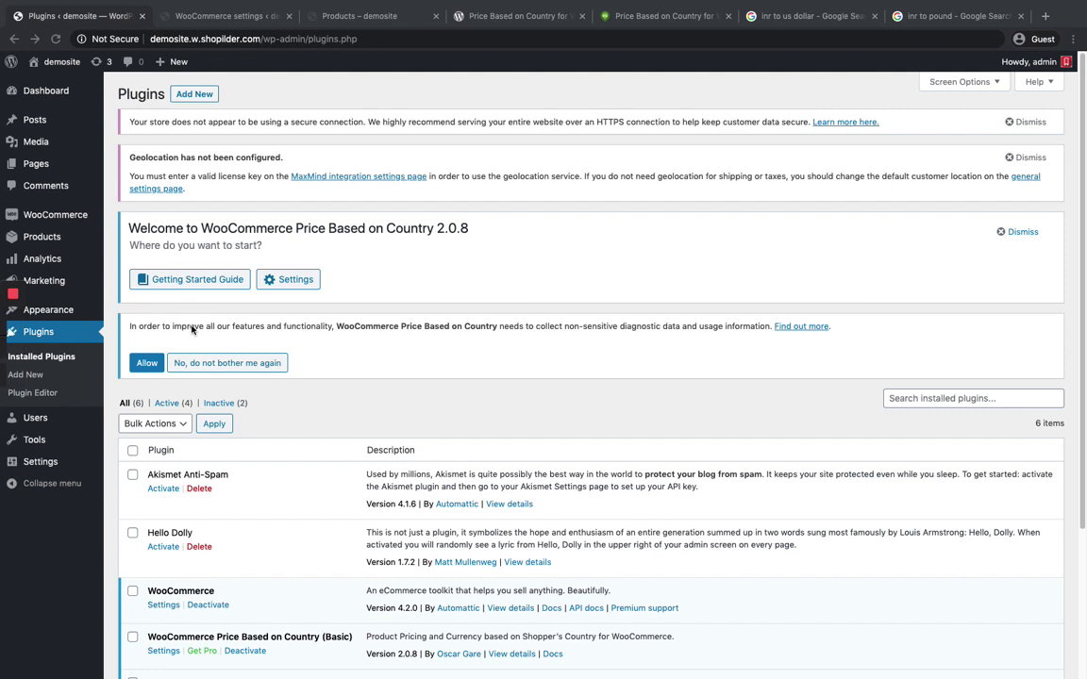
# In Appearance > Widgets, drag the WooCommerce Country Switcher into the Sidebar, keeping the title Country.
pyautogui.scroll(-1, 191, 327)
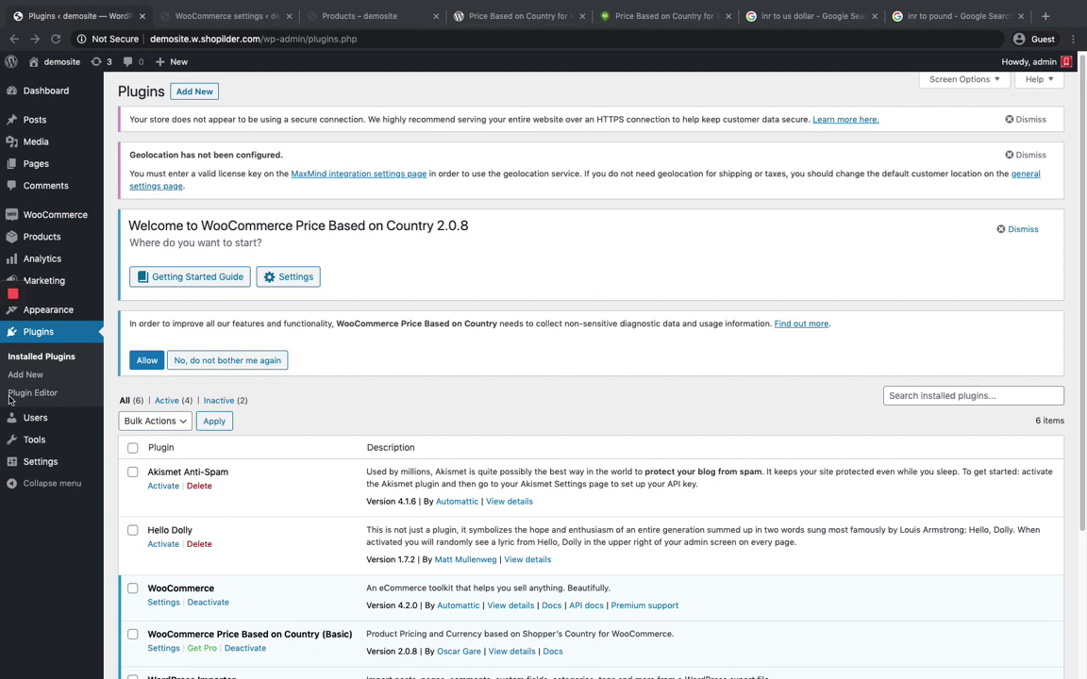
pyautogui.click(55, 310)
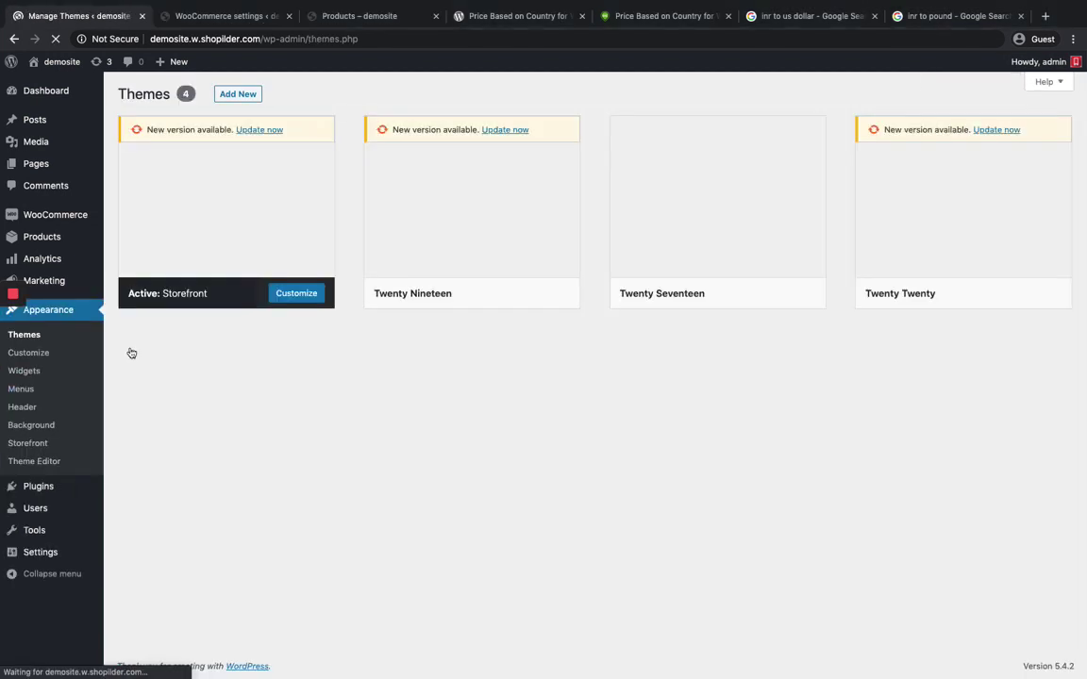
pyautogui.click(32, 375)
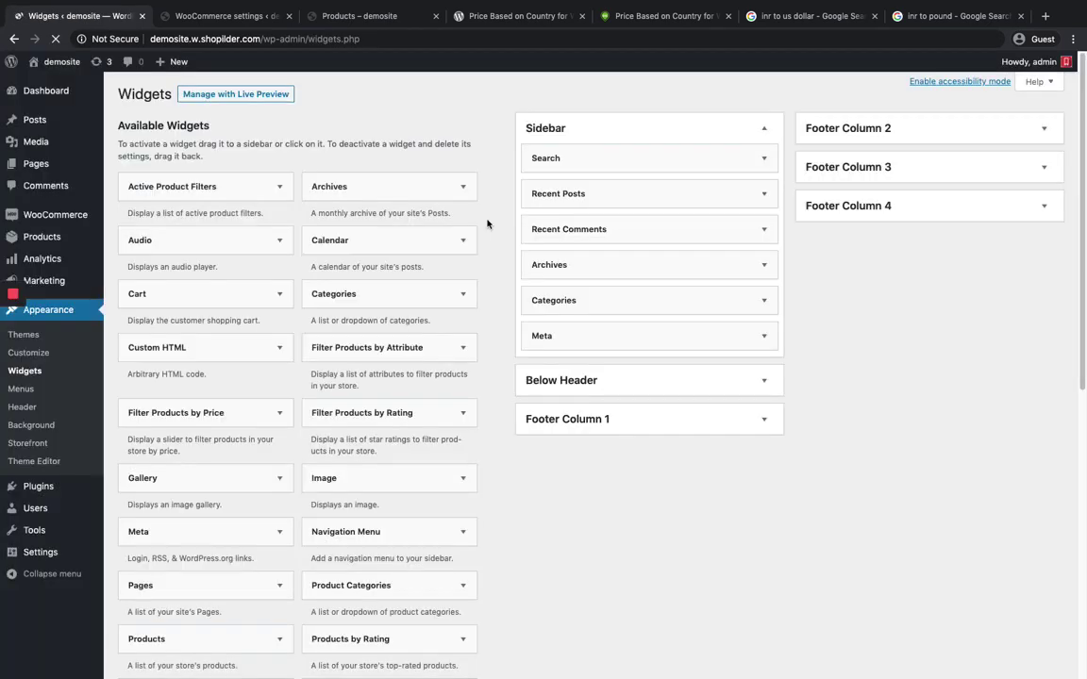
pyautogui.scroll(-5, 468, 233)
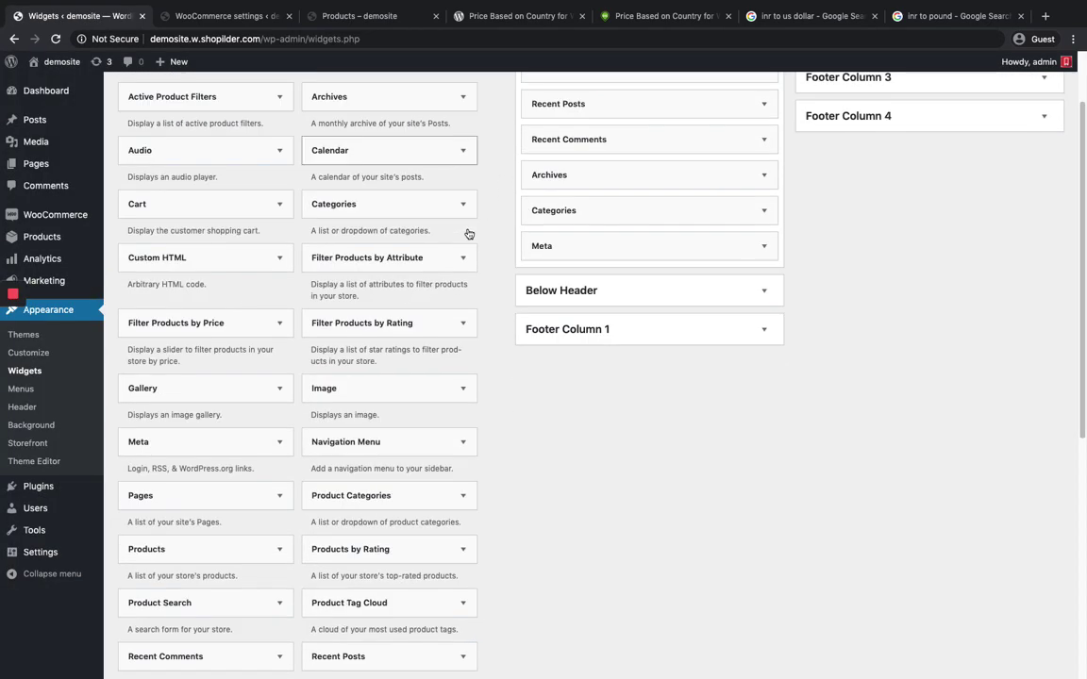
pyautogui.scroll(-1, 483, 230)
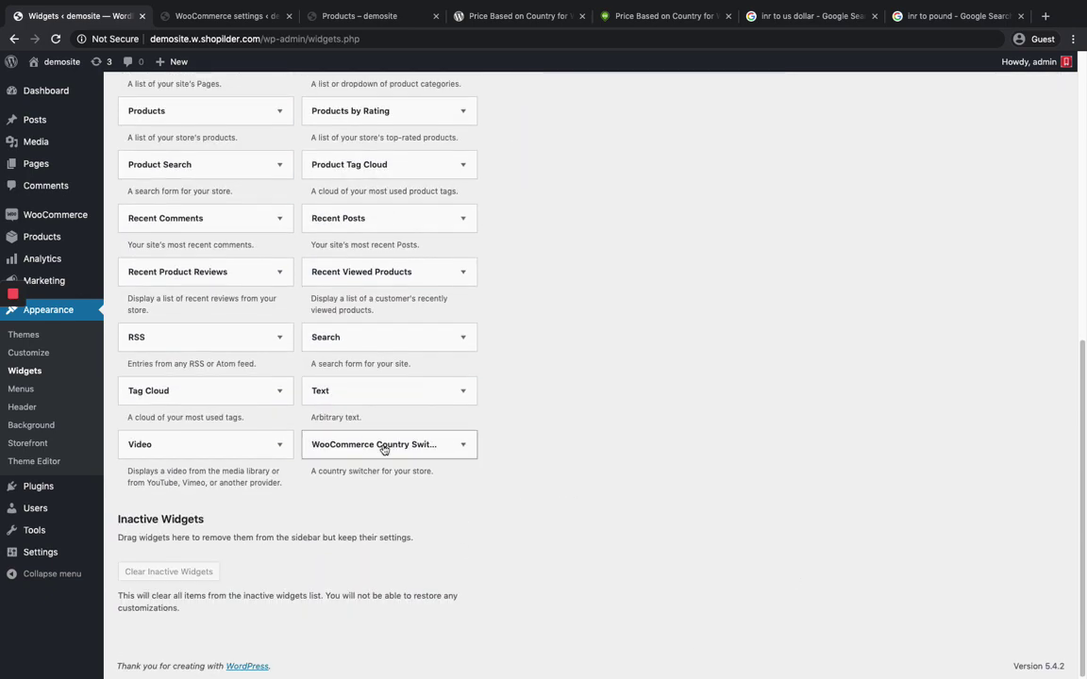
pyautogui.moveTo(377, 447); pyautogui.dragTo(604, 115)
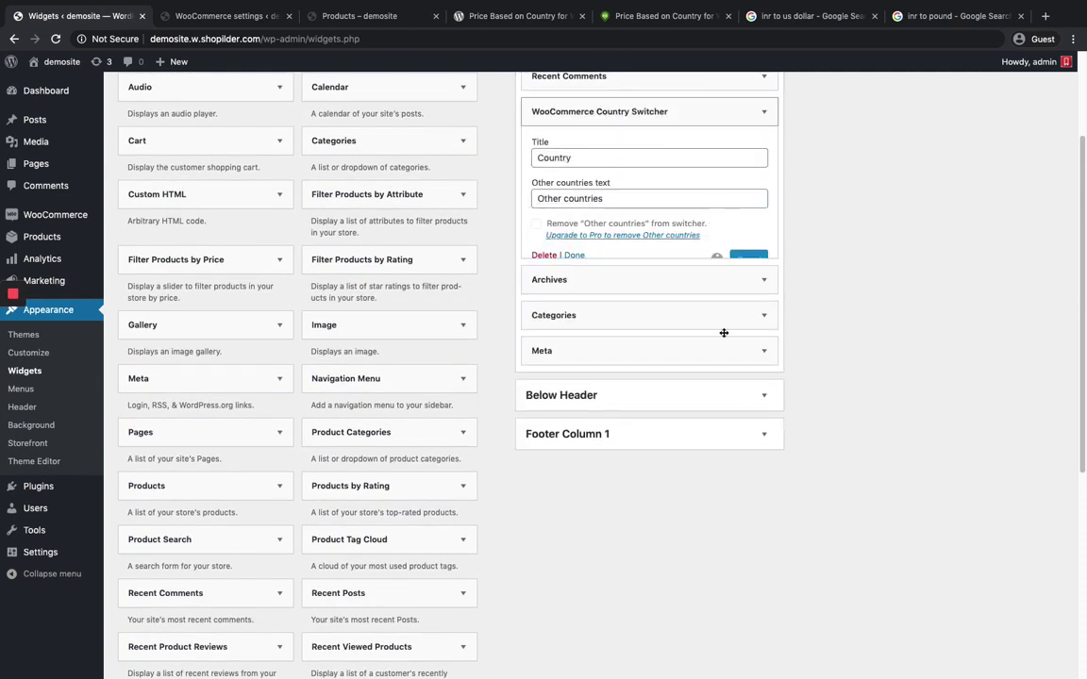
pyautogui.click(580, 257)
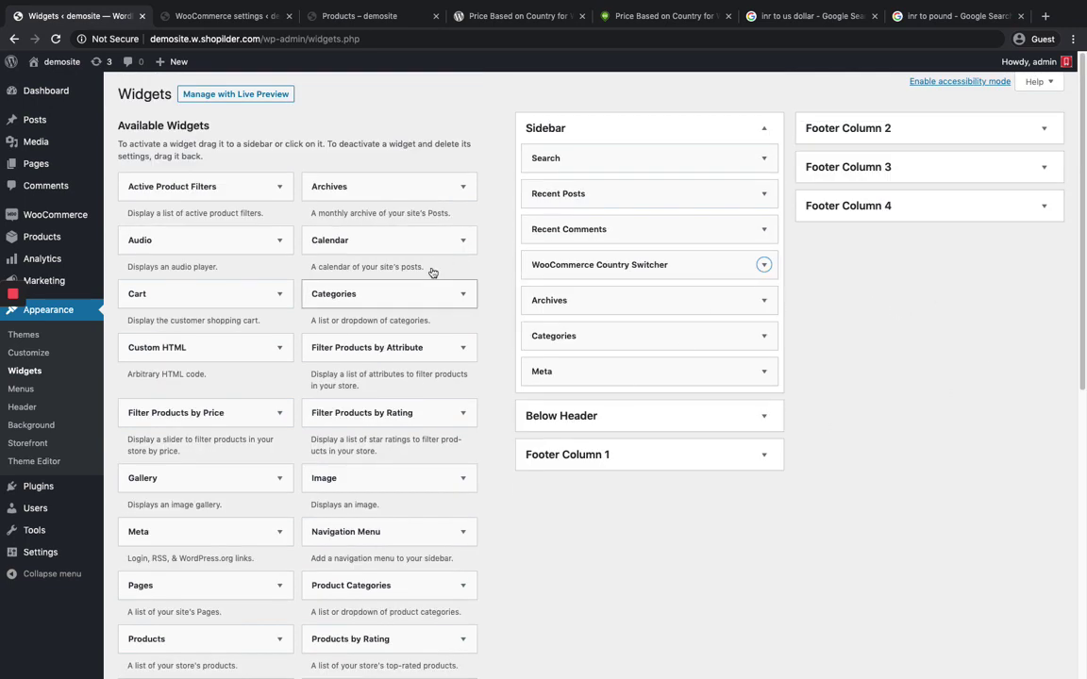
pyautogui.scroll(-5, 487, 303)
pyautogui.scroll(5, 443, 273)
# Reload the storefront shop tab so the new Country switcher appears.
pyautogui.click(224, 16)
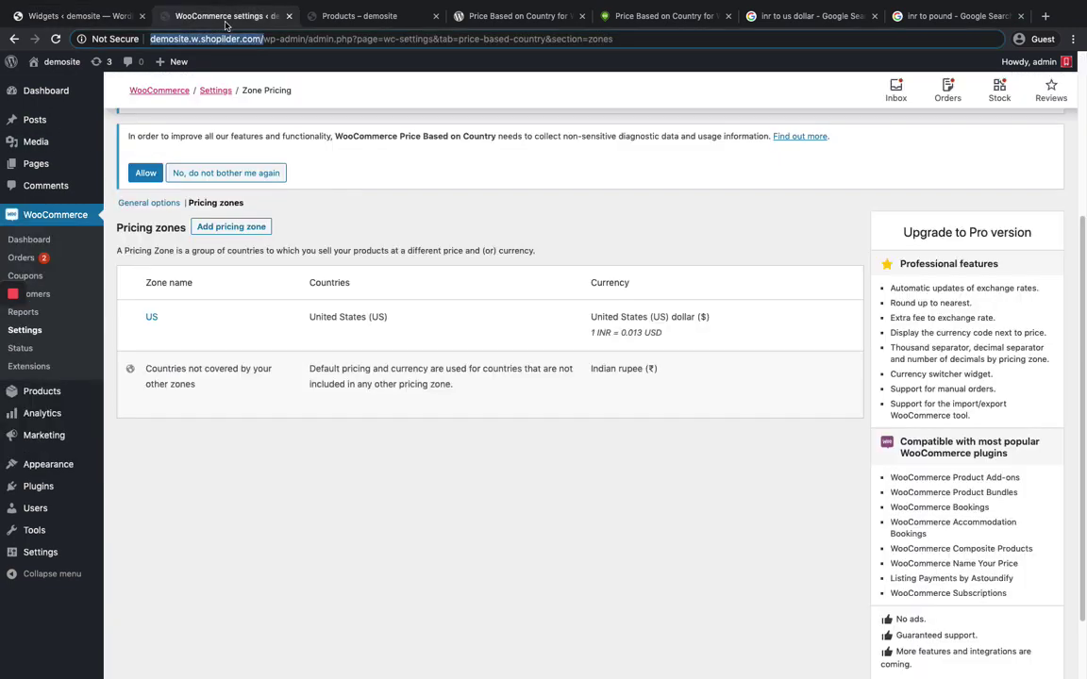
pyautogui.click(302, 16)
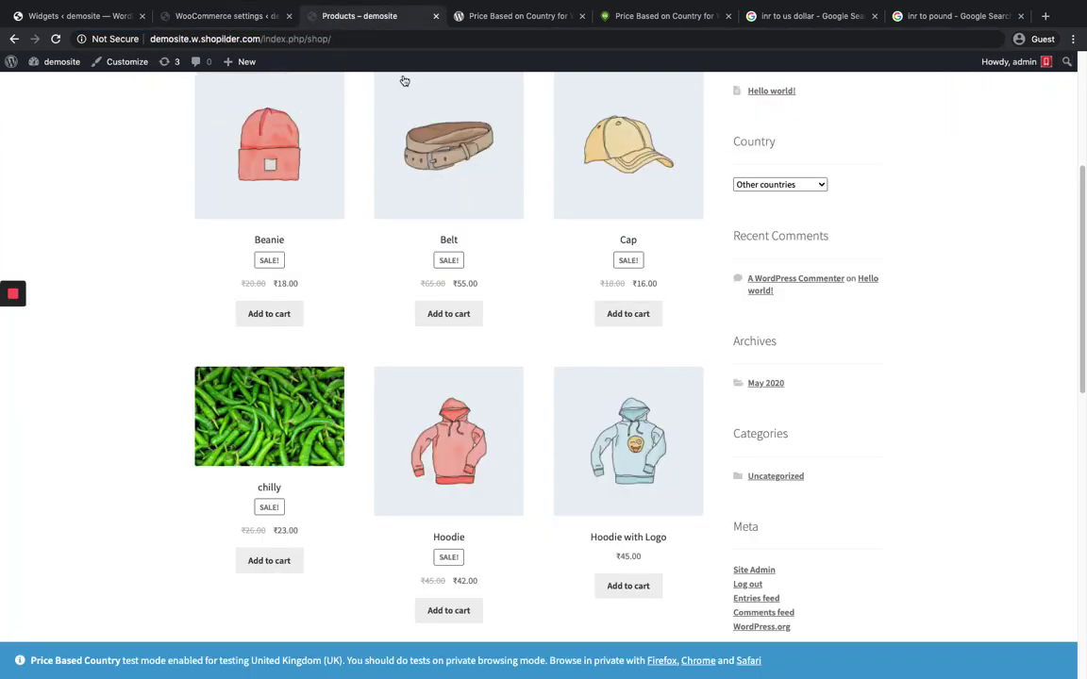
pyautogui.click(610, 39)
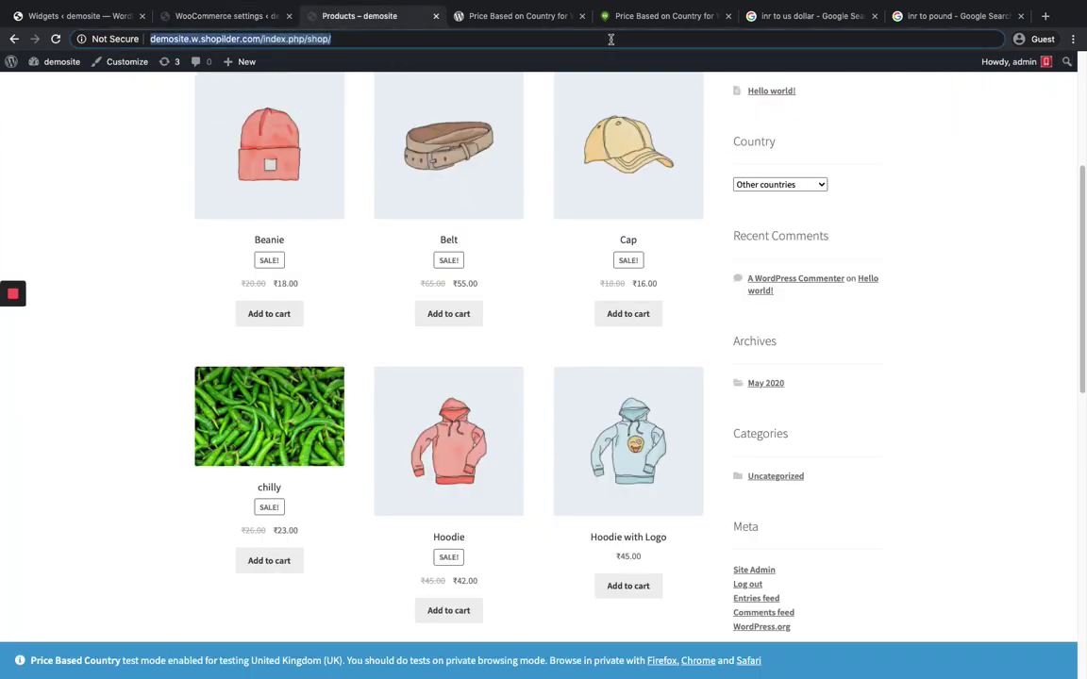
pyautogui.press('Return')
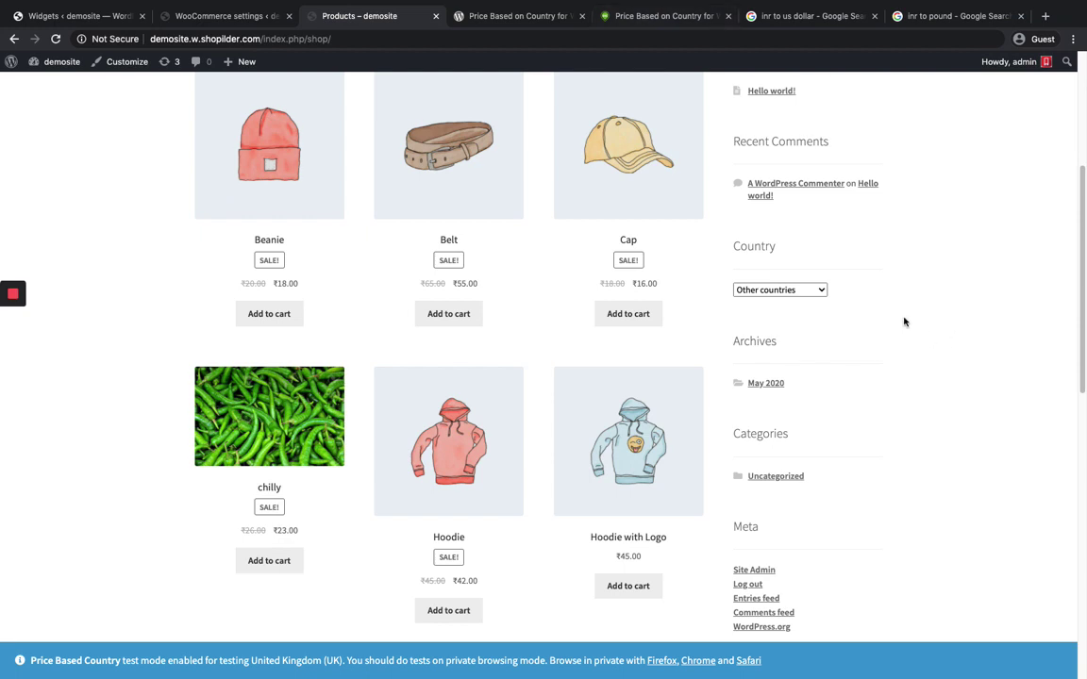
pyautogui.scroll(-1, 769, 275)
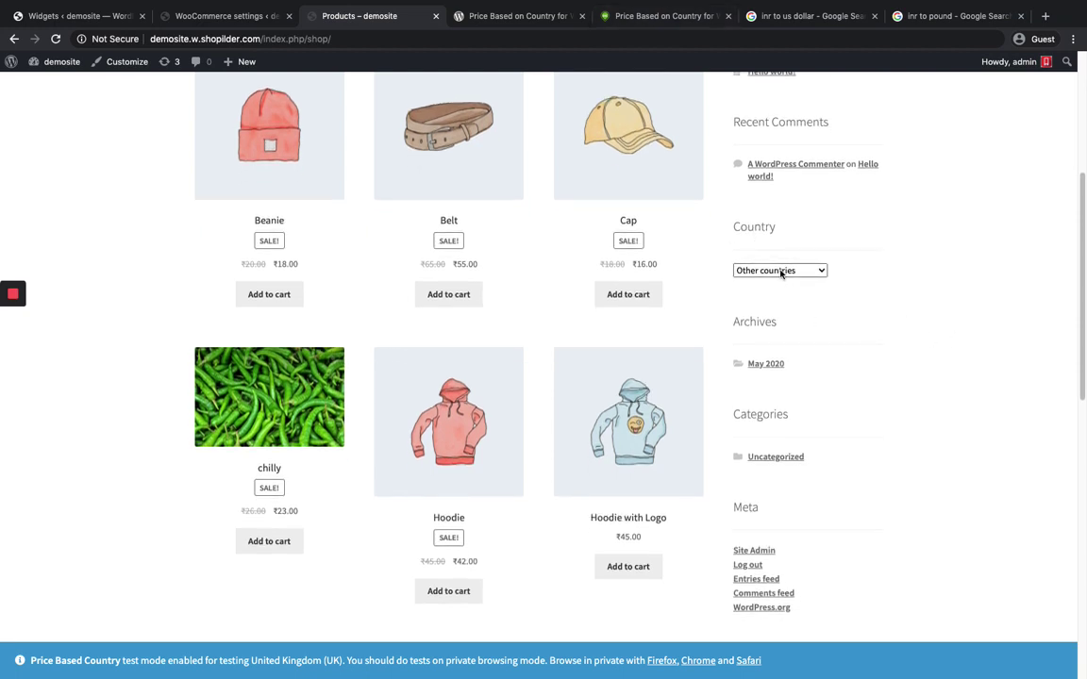
# Switch the sidebar Country selector to United States (US), then to United Kingdom (UK).
pyautogui.click(780, 270)
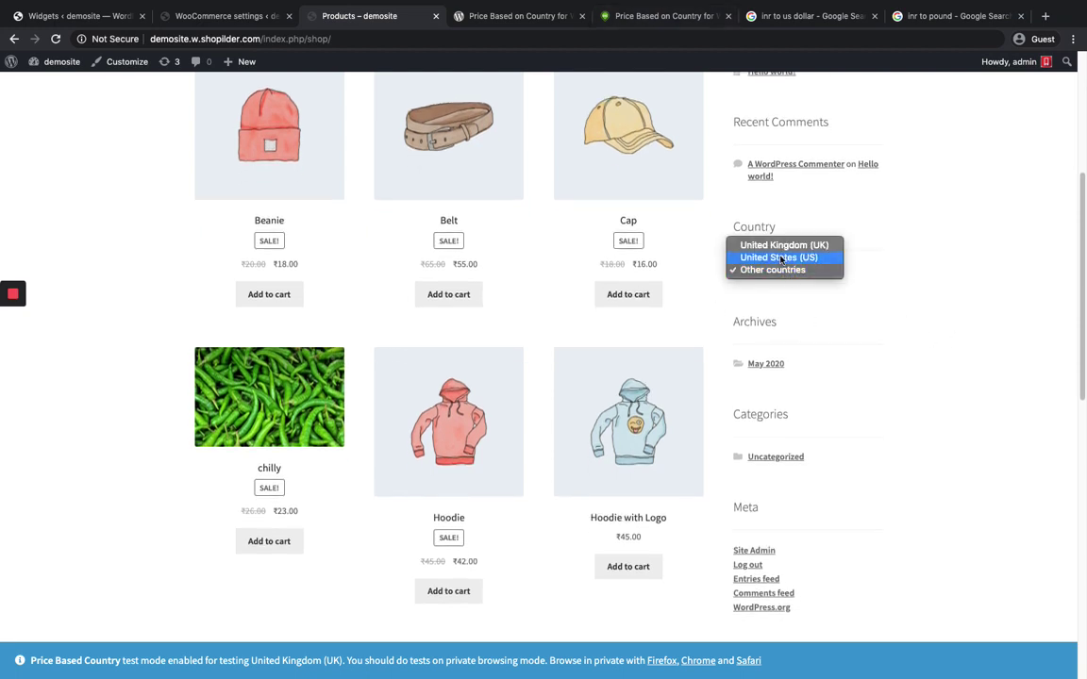
pyautogui.click(780, 257)
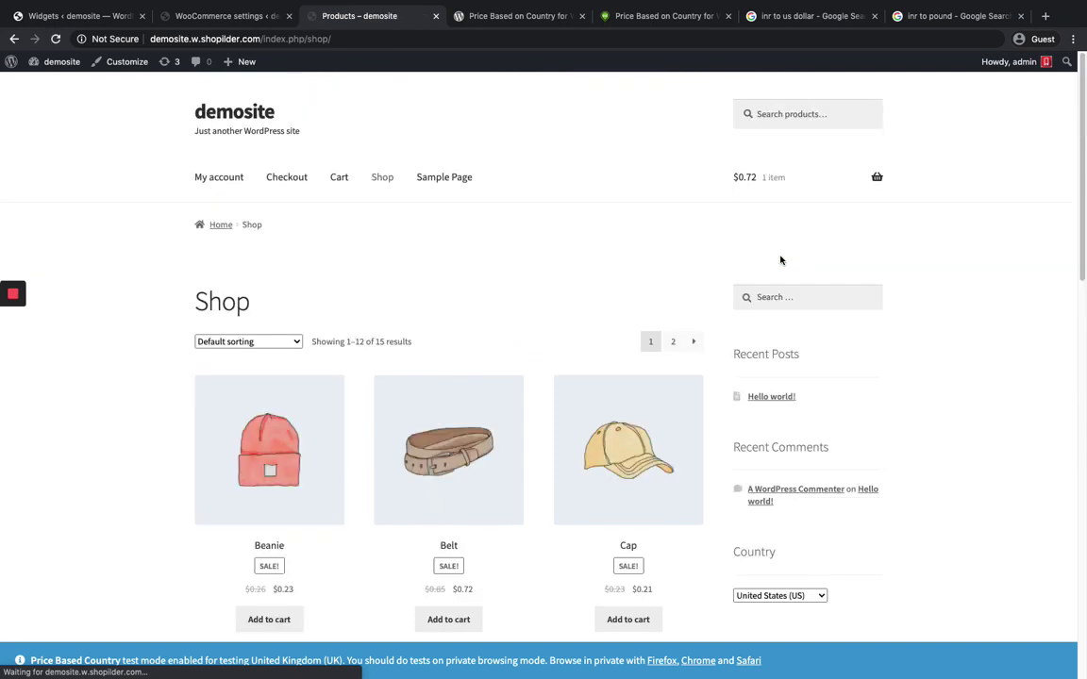
pyautogui.scroll(-3, 631, 565)
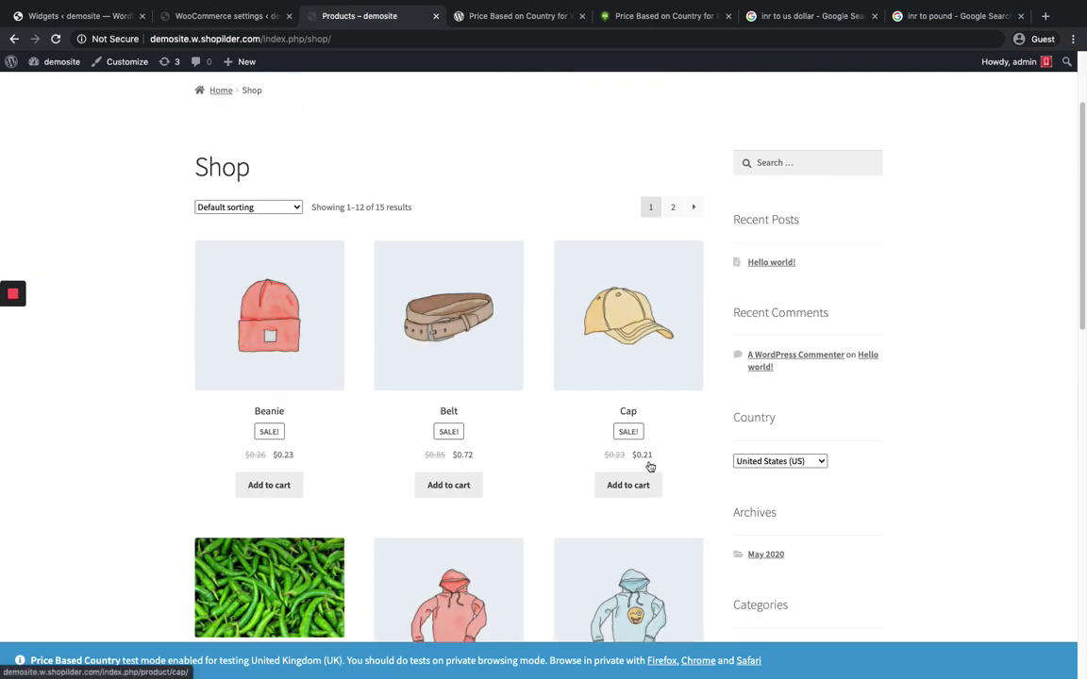
pyautogui.click(752, 442)
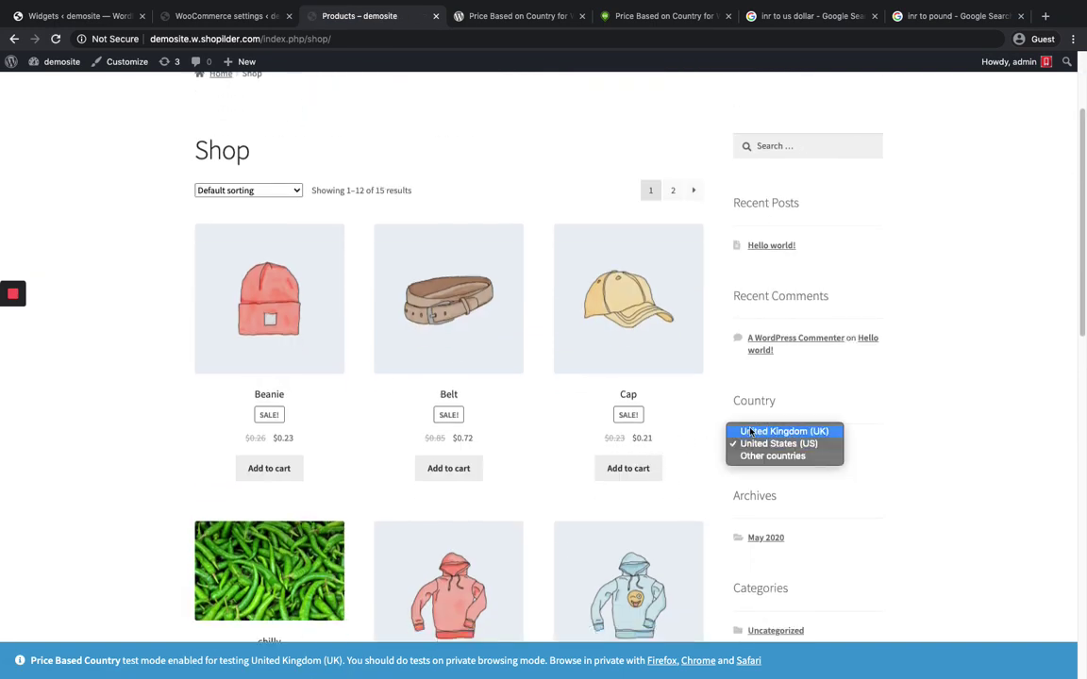
pyautogui.click(752, 431)
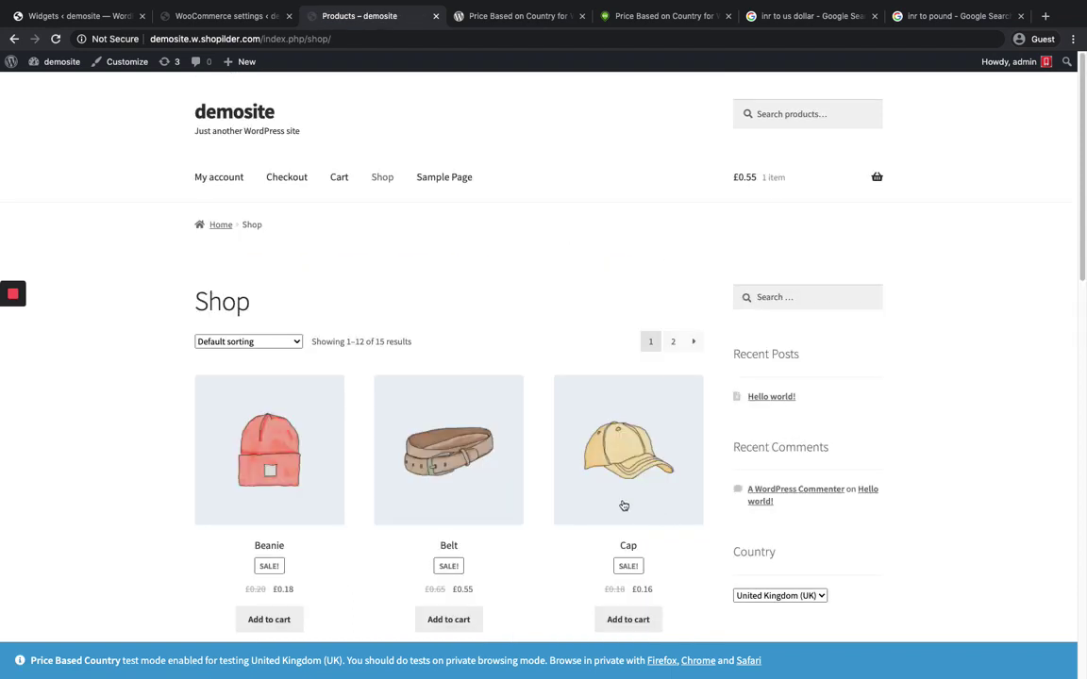
pyautogui.scroll(-2, 624, 506)
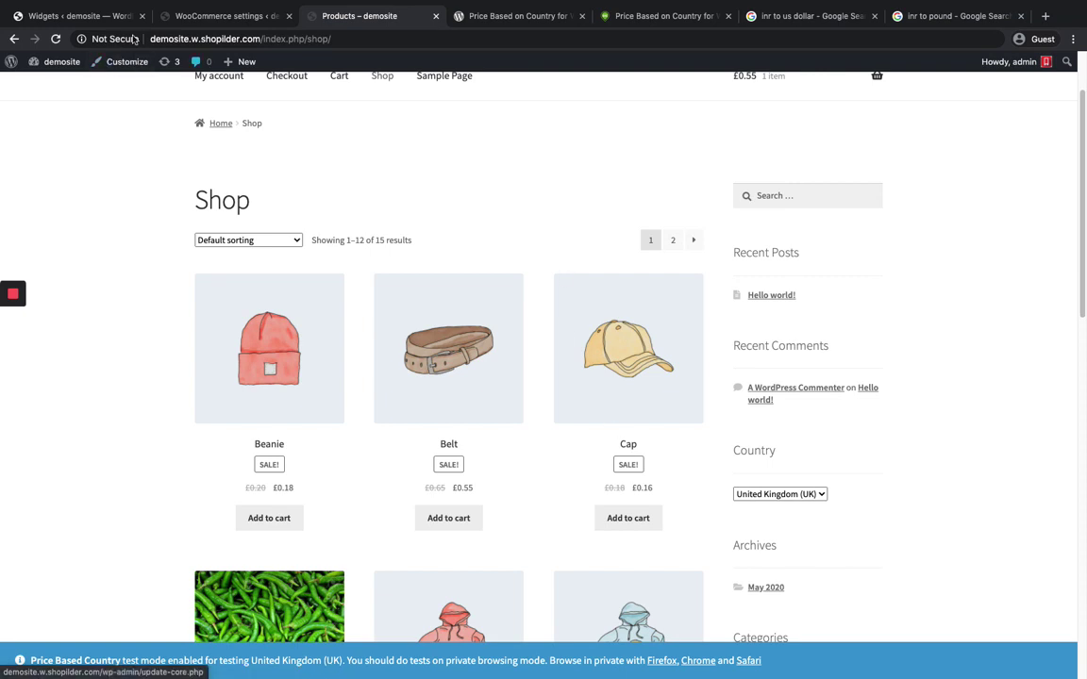
pyautogui.scroll(-3, 534, 395)
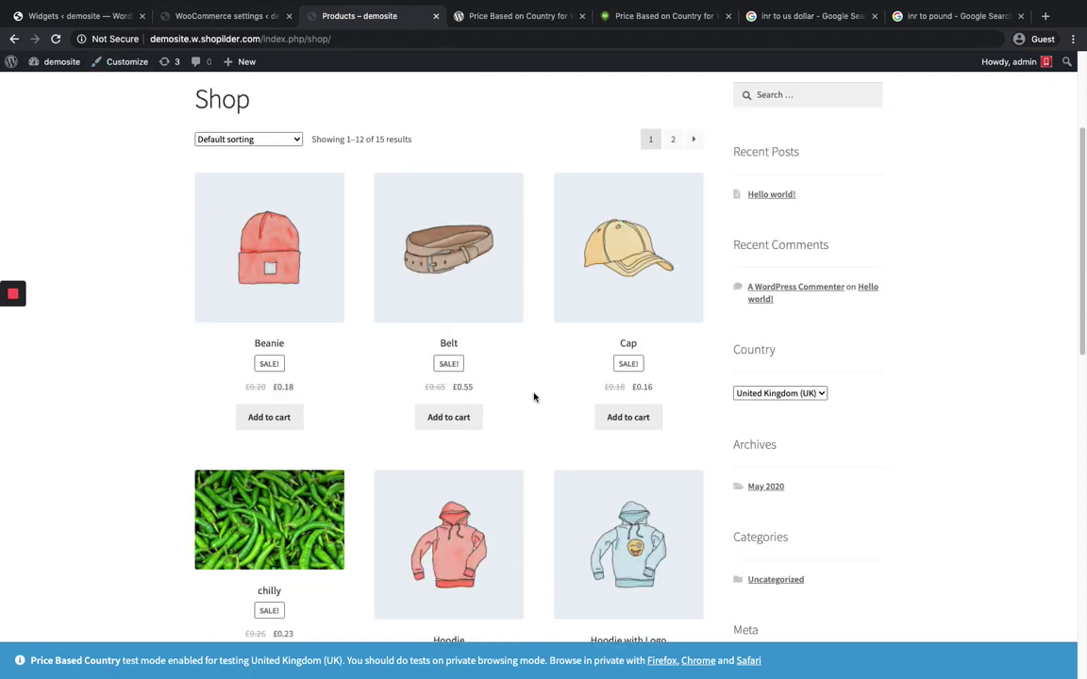
pyautogui.scroll(-1, 534, 397)
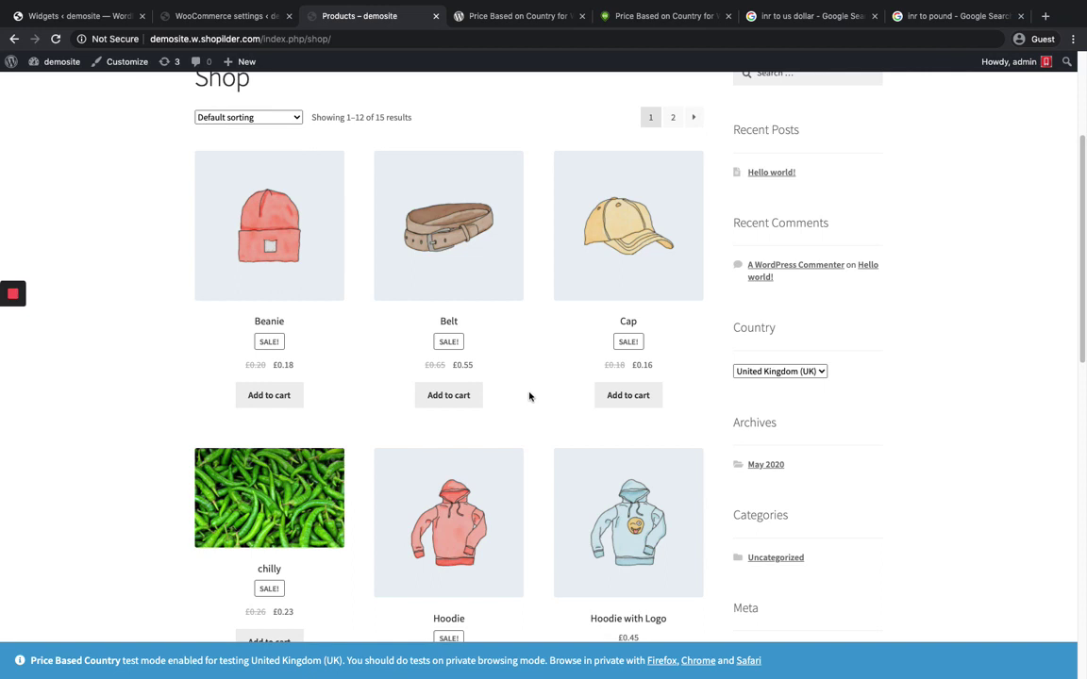
pyautogui.scroll(-2, 529, 397)
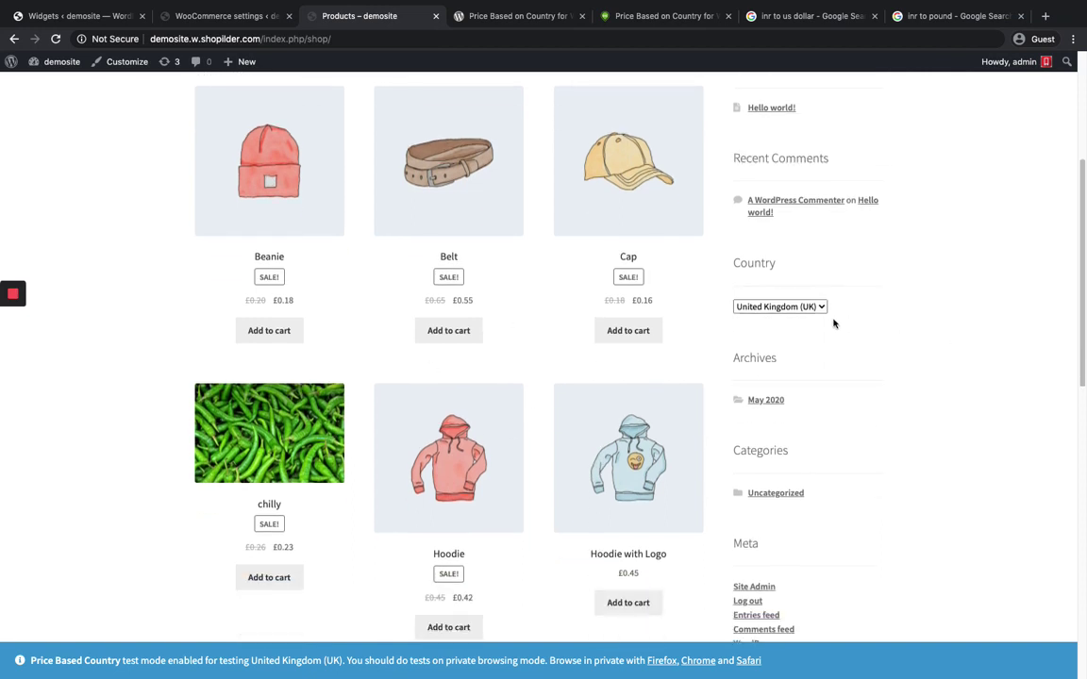
# Keep United Kingdom selected and check pound prices such as Belt at £0.55.
pyautogui.click(802, 307)
pyautogui.click(920, 283)
pyautogui.click(784, 312)
pyautogui.click(986, 286)
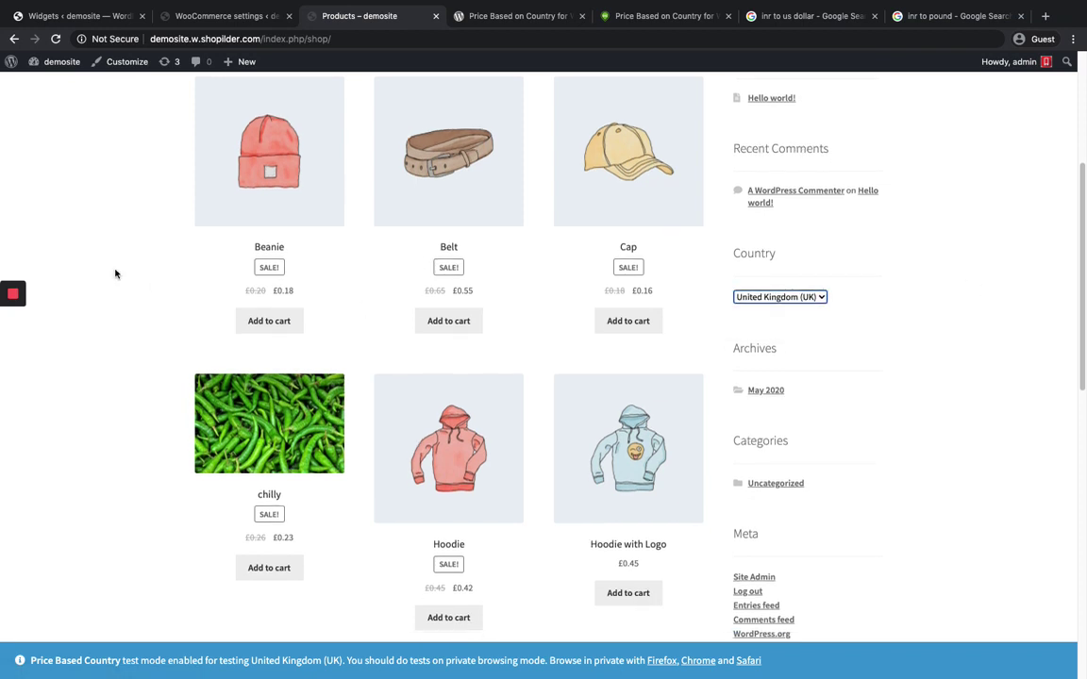
pyautogui.scroll(3, 114, 274)
pyautogui.scroll(-1, 144, 225)
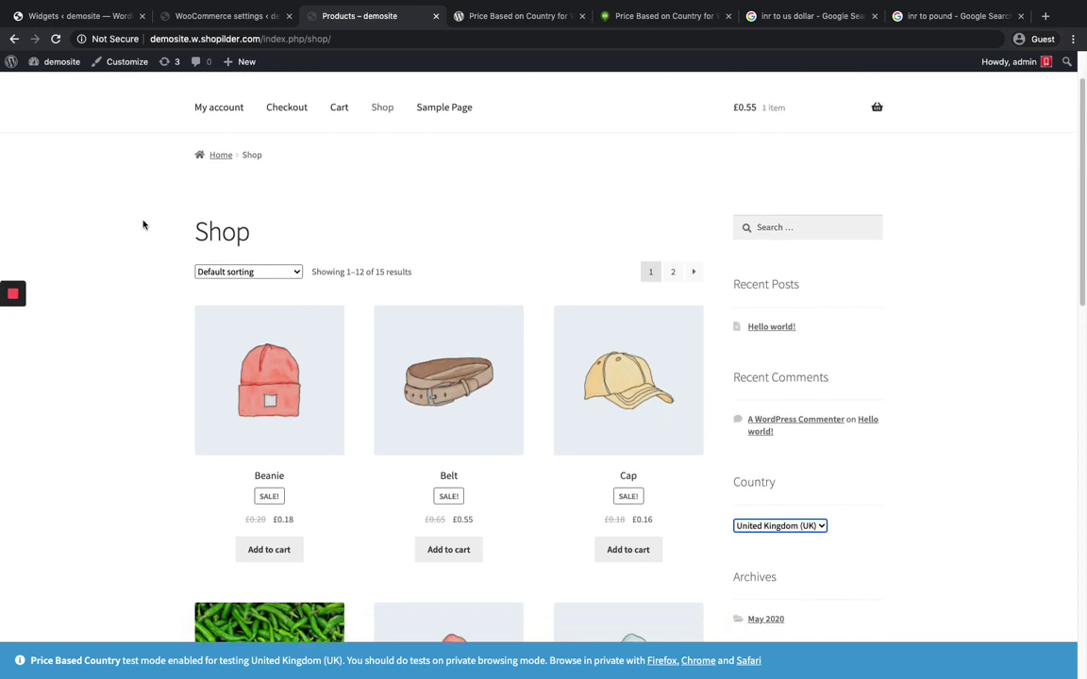